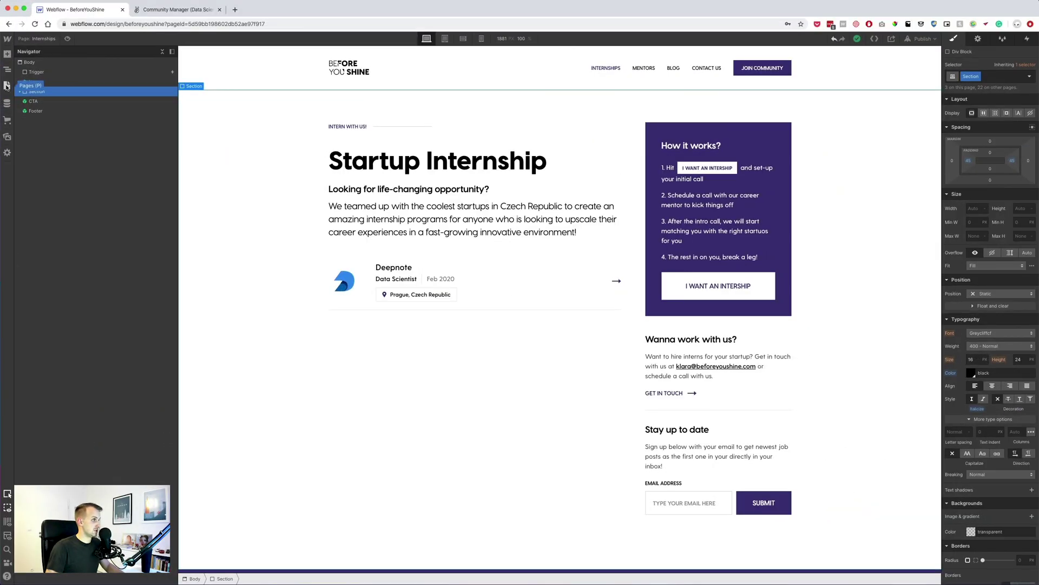
# Step: Open the Internships Template collection page and paste the copied Section into its empty body
pyautogui.click(7, 85)
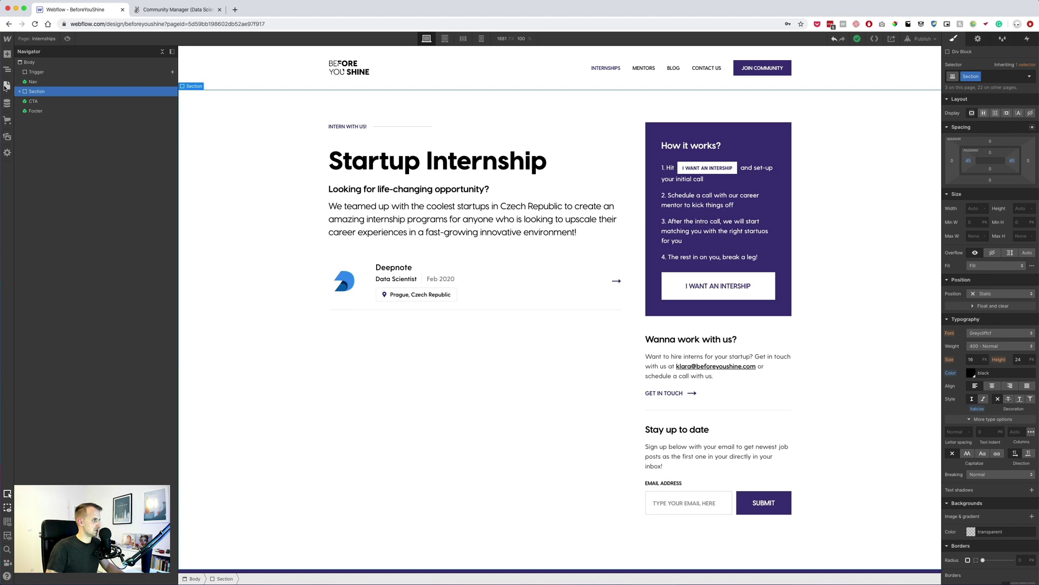
pyautogui.click(7, 85)
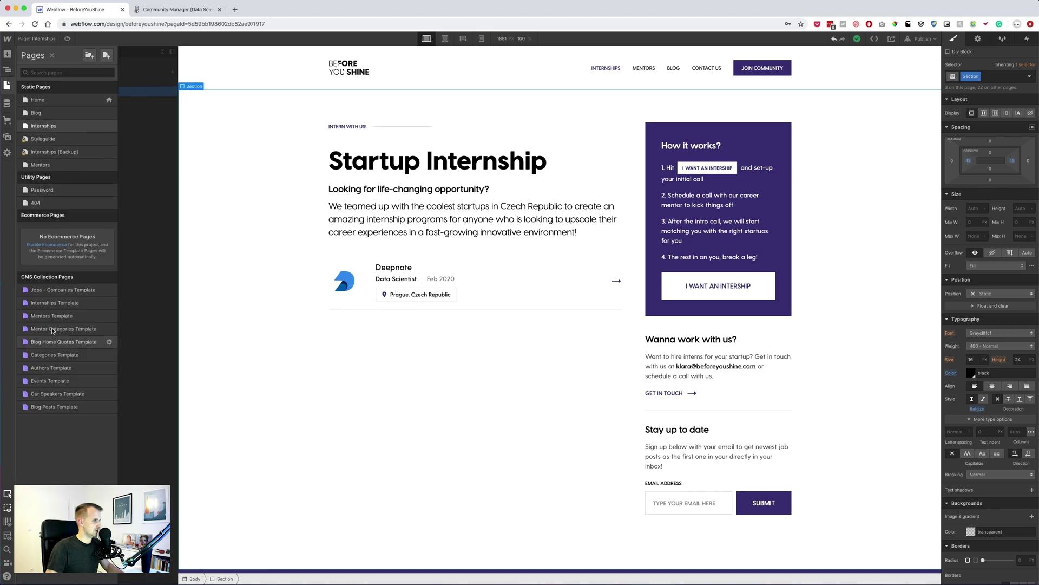
pyautogui.click(57, 303)
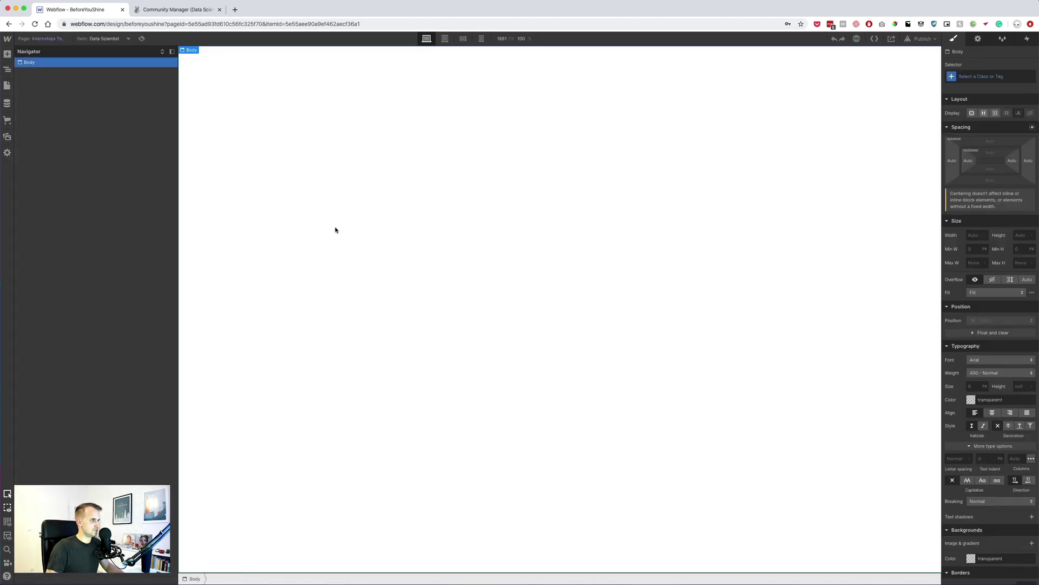
# Step: Copy the Trigger element from the Internships page and paste it into the body of the Internships Template page
pyautogui.click(7, 86)
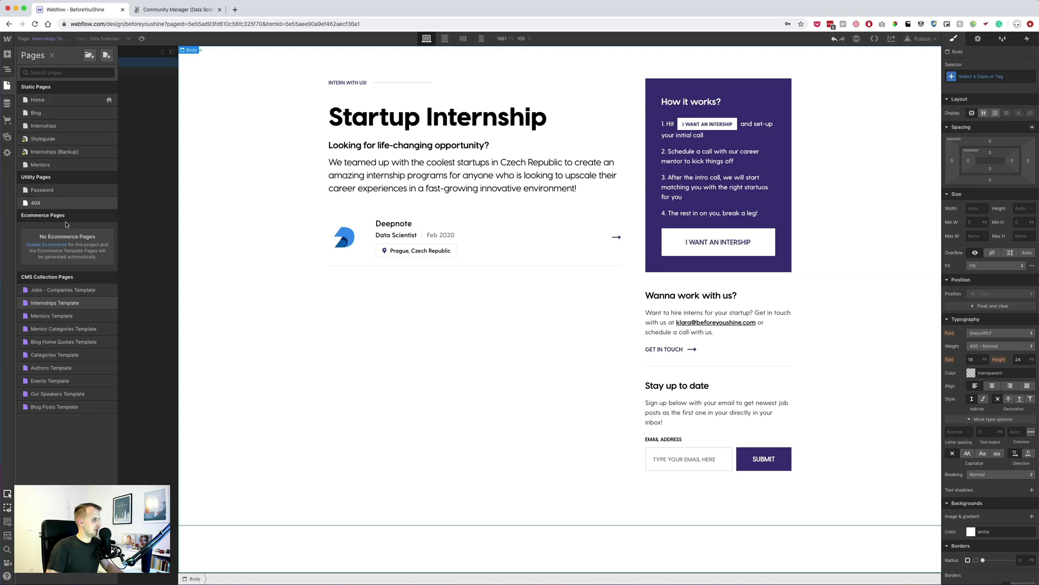
pyautogui.click(50, 127)
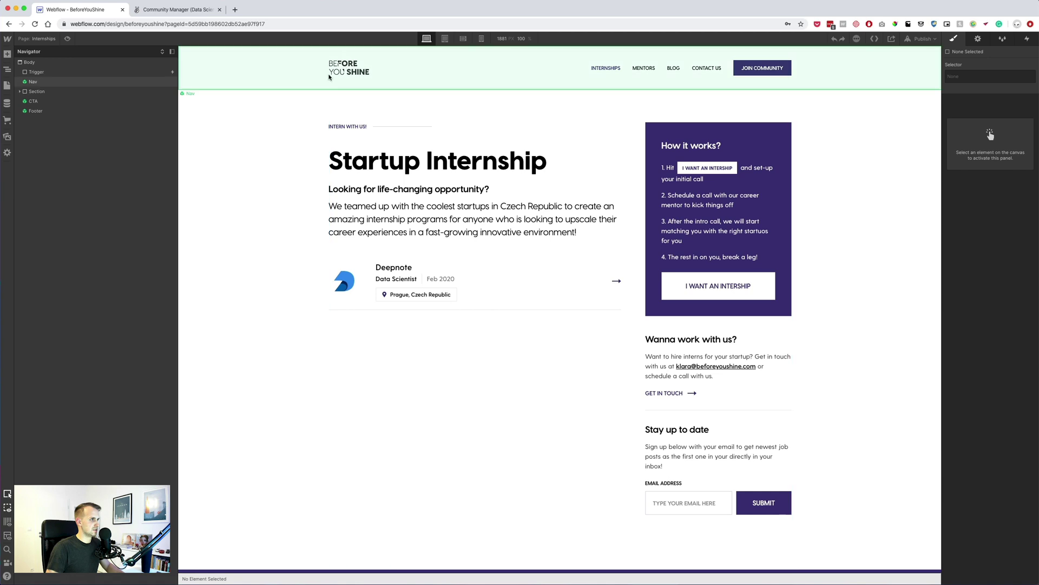
pyautogui.click(16, 81)
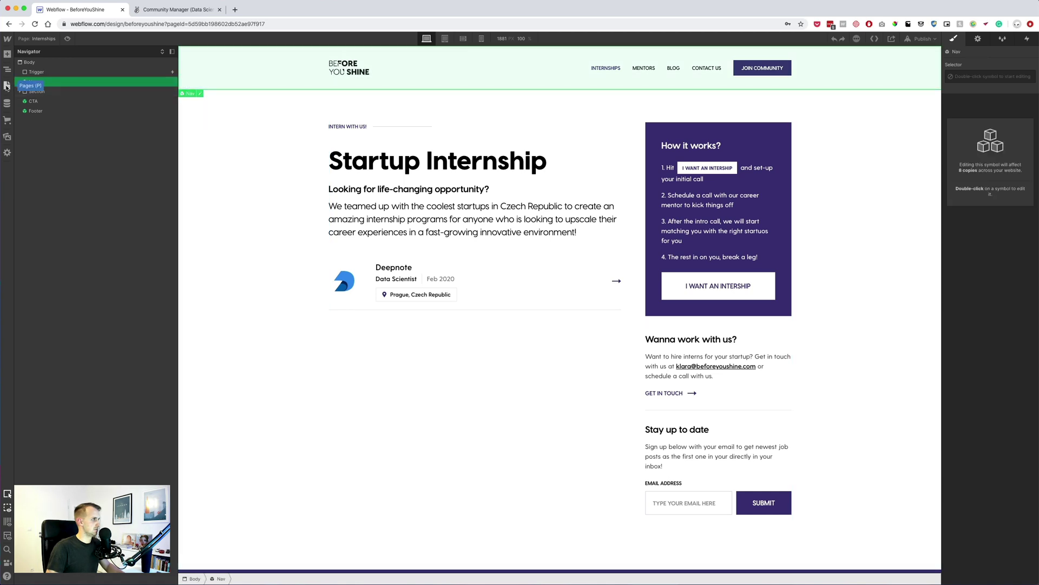
pyautogui.click(21, 72)
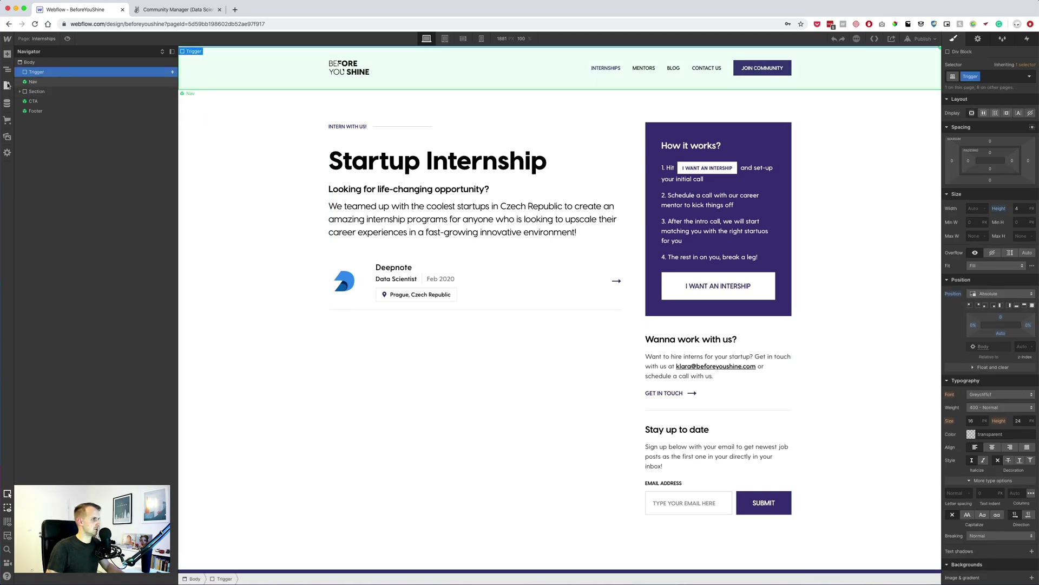
pyautogui.click(7, 86)
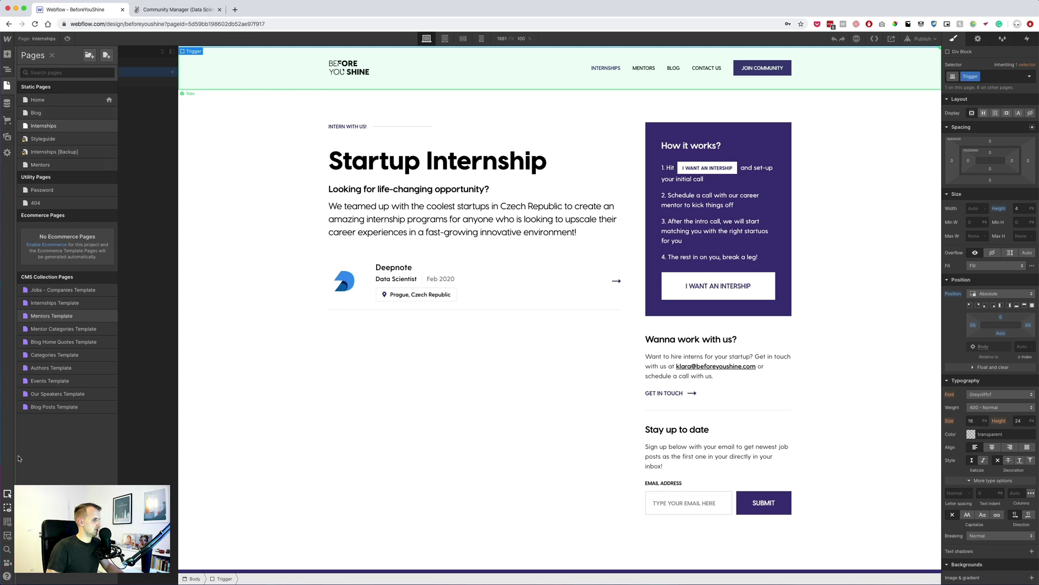
pyautogui.click(74, 302)
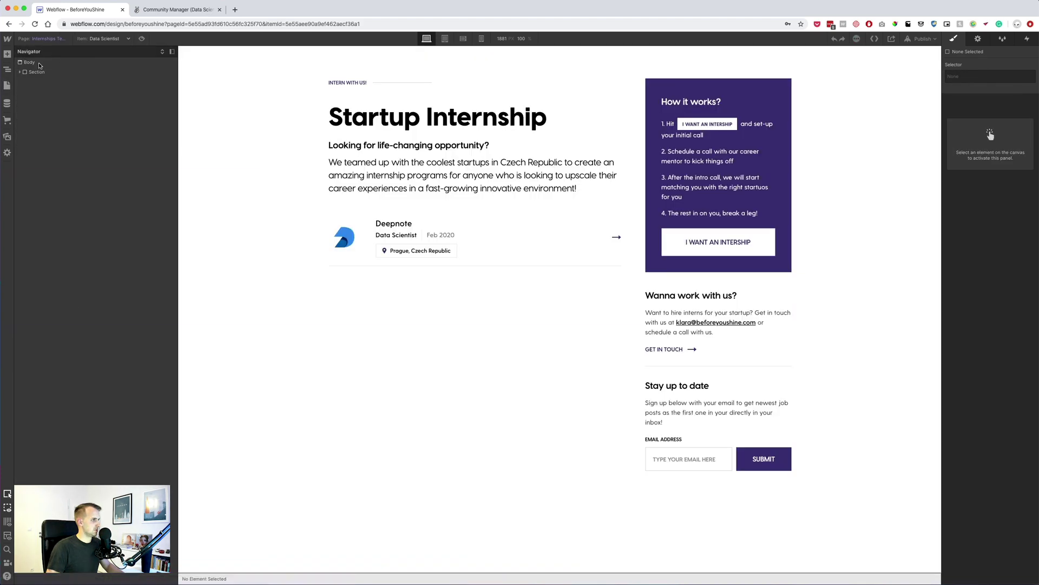
pyautogui.click(38, 63)
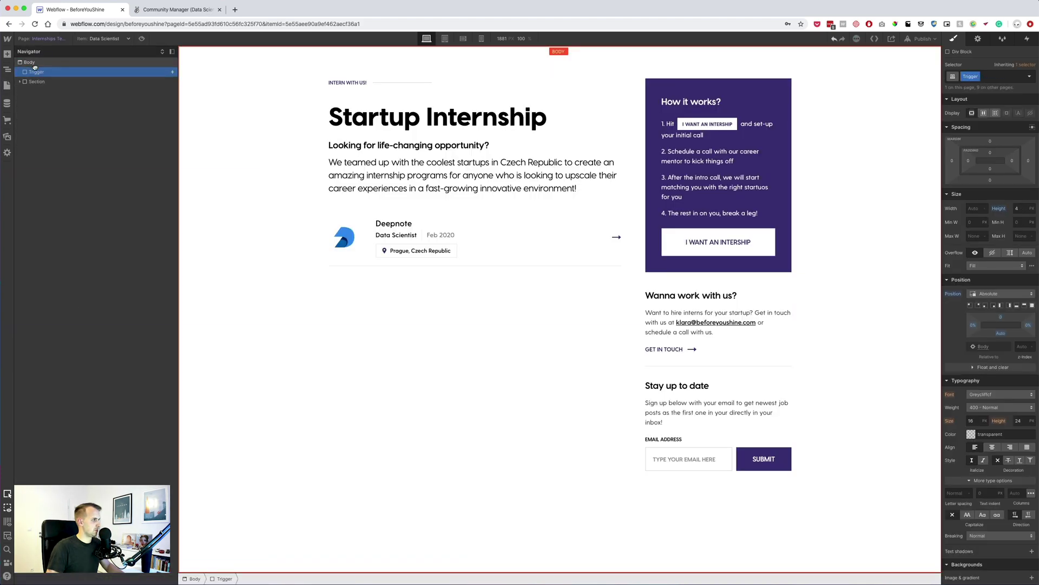
# Step: Insert the Nav symbol into the template page between the Trigger and the Section
pyautogui.press('a')
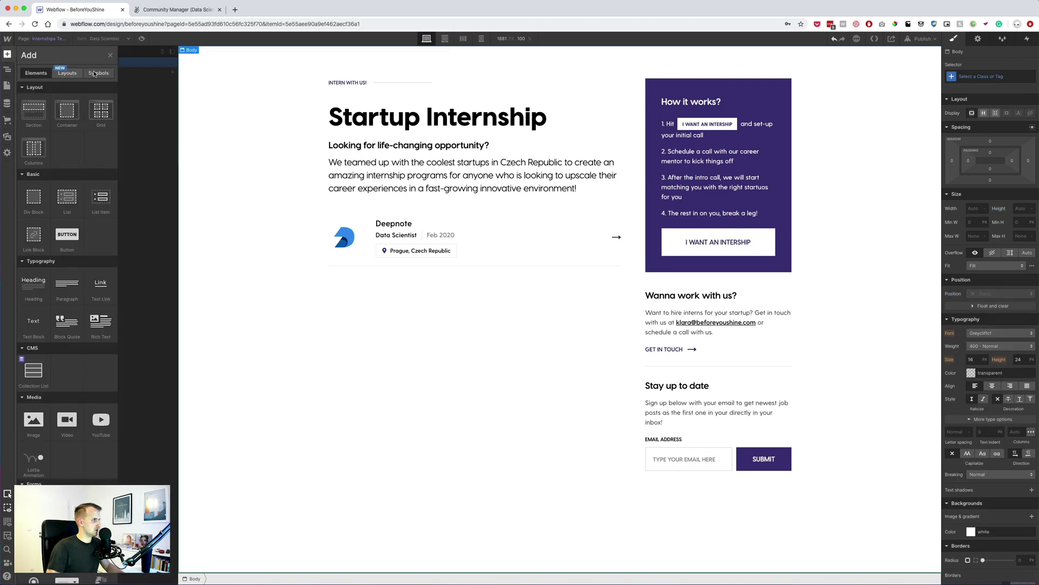
pyautogui.click(99, 72)
pyautogui.moveTo(45, 130); pyautogui.dragTo(56, 77)
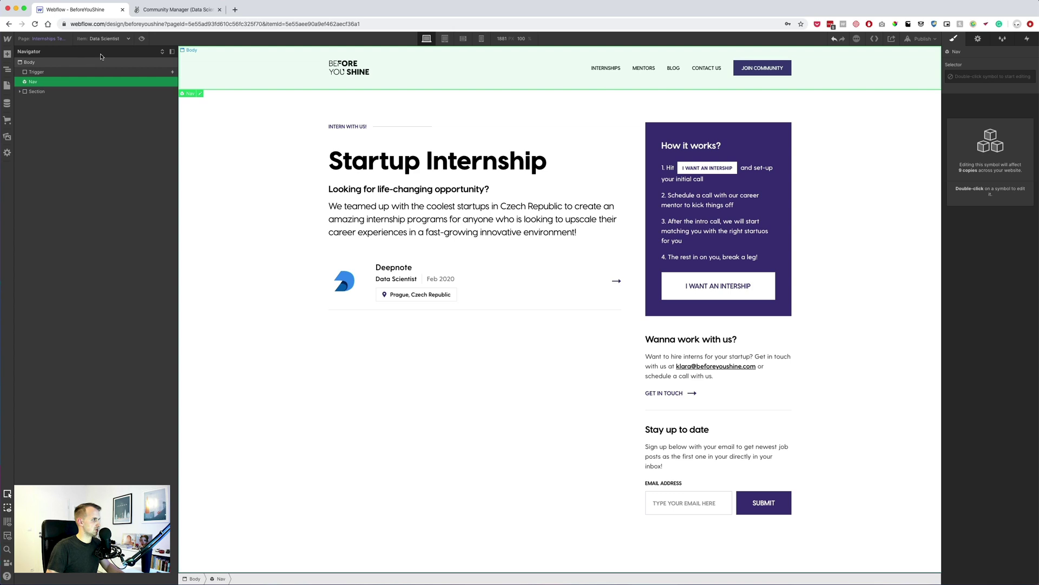
# Step: Add the CTA and Footer symbols at the end of the template page, below the Section
pyautogui.click(52, 63)
pyautogui.press('a')
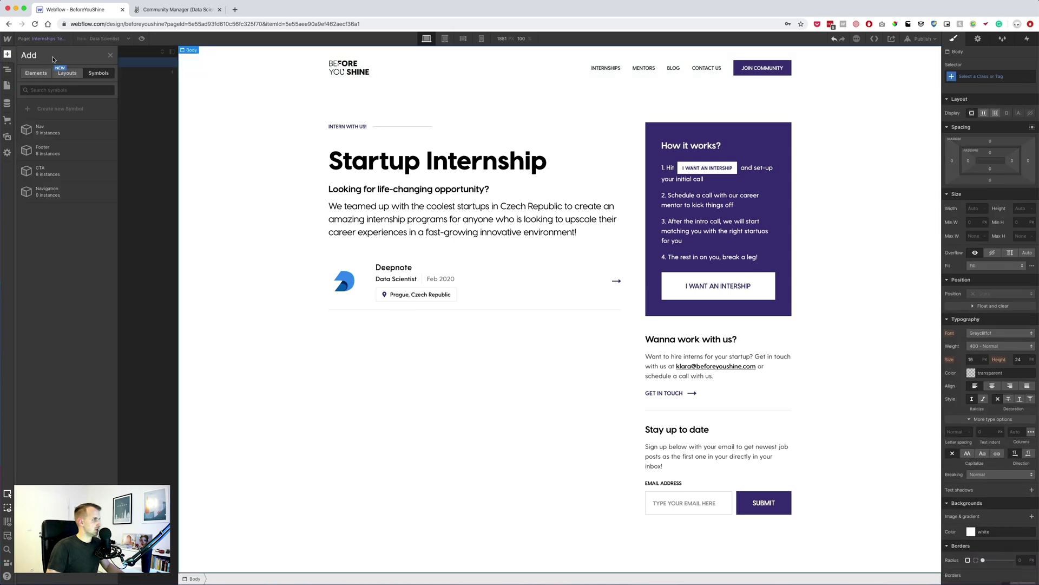
pyautogui.click(47, 173)
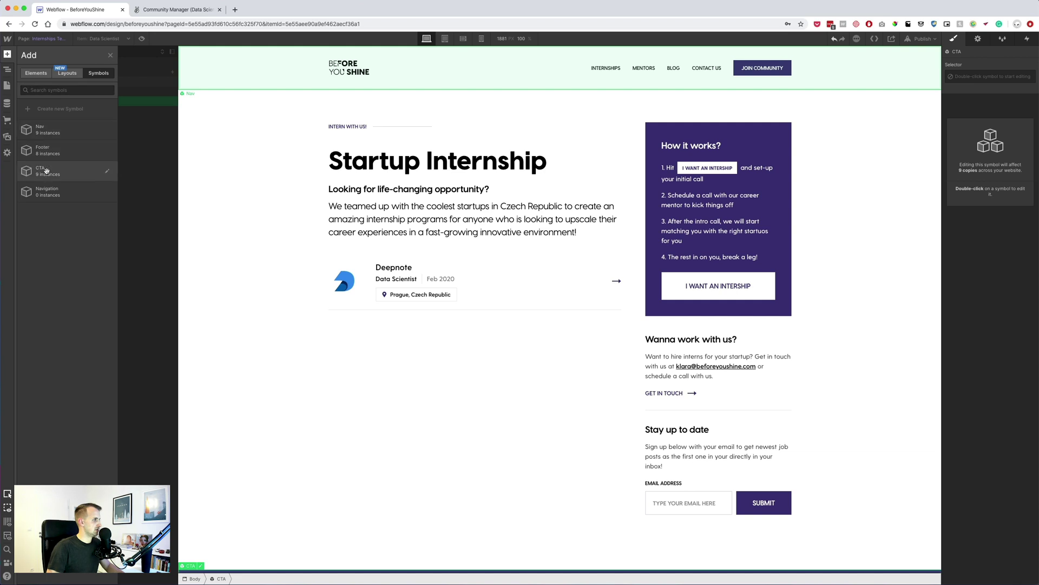
pyautogui.moveTo(46, 151); pyautogui.dragTo(22, 111)
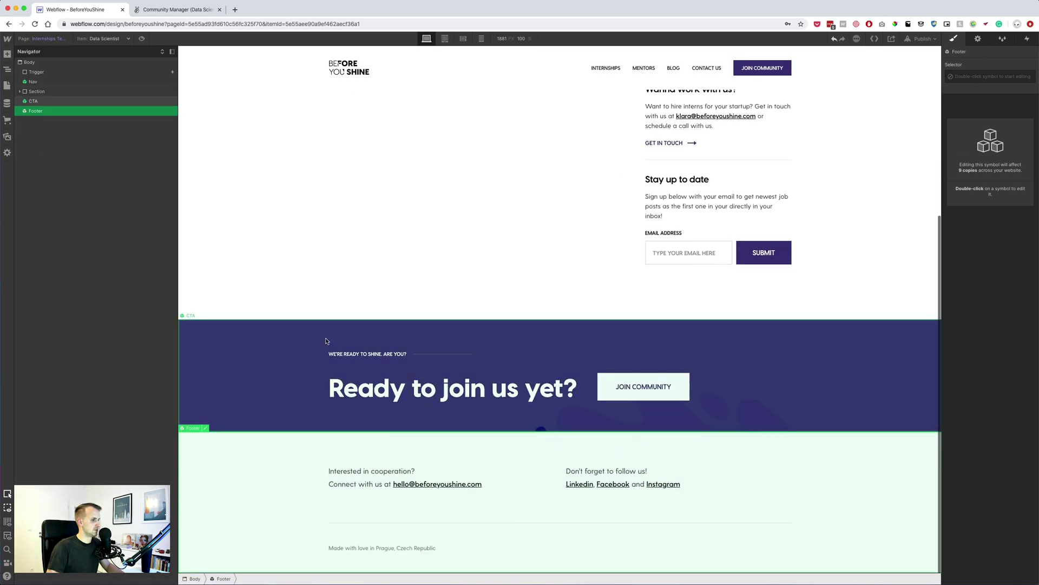
# Step: Move the Hello Wrap out of the hero text to the end of the Internships Job Board Wrap, below the Collection List Wrapper
pyautogui.scroll(5, 446, 299)
pyautogui.click(487, 297)
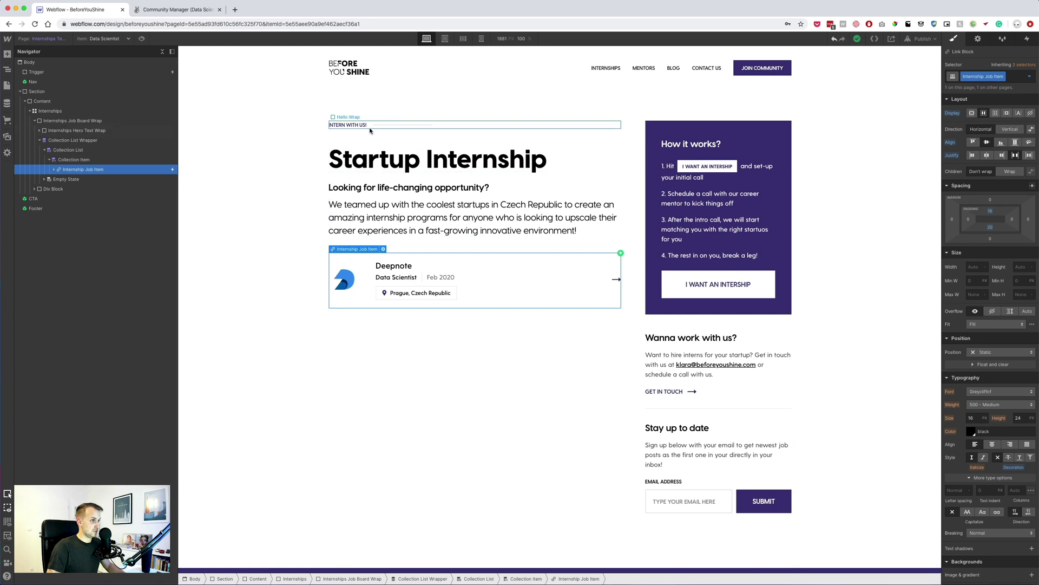
pyautogui.click(369, 130)
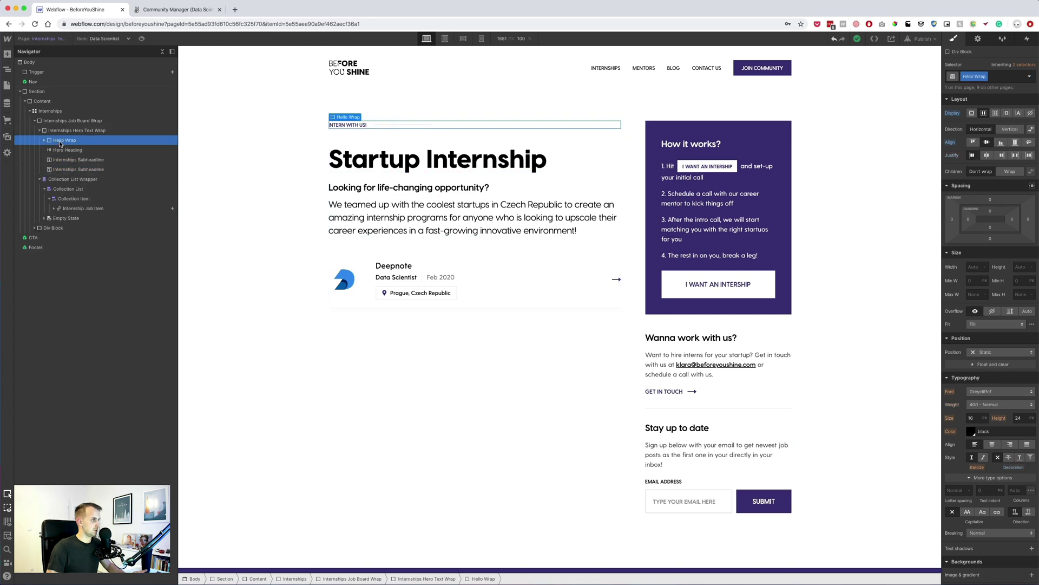
pyautogui.click(40, 180)
pyautogui.moveTo(60, 140); pyautogui.dragTo(54, 196)
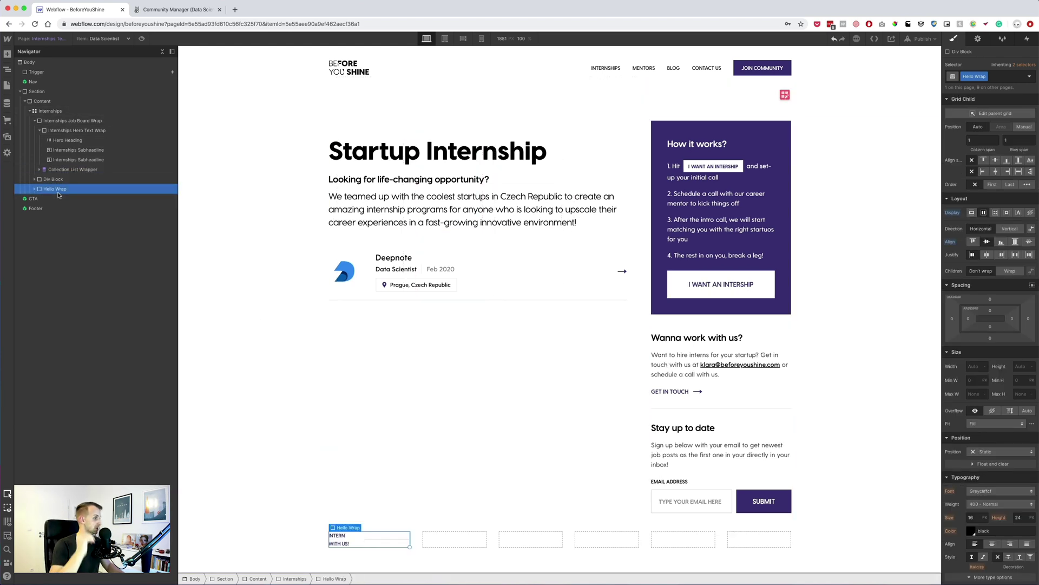
pyautogui.click(34, 122)
pyautogui.moveTo(46, 140)
pyautogui.mouseDown()
pyautogui.moveTo(47, 123)
pyautogui.moveTo(57, 154)
pyautogui.mouseUp()
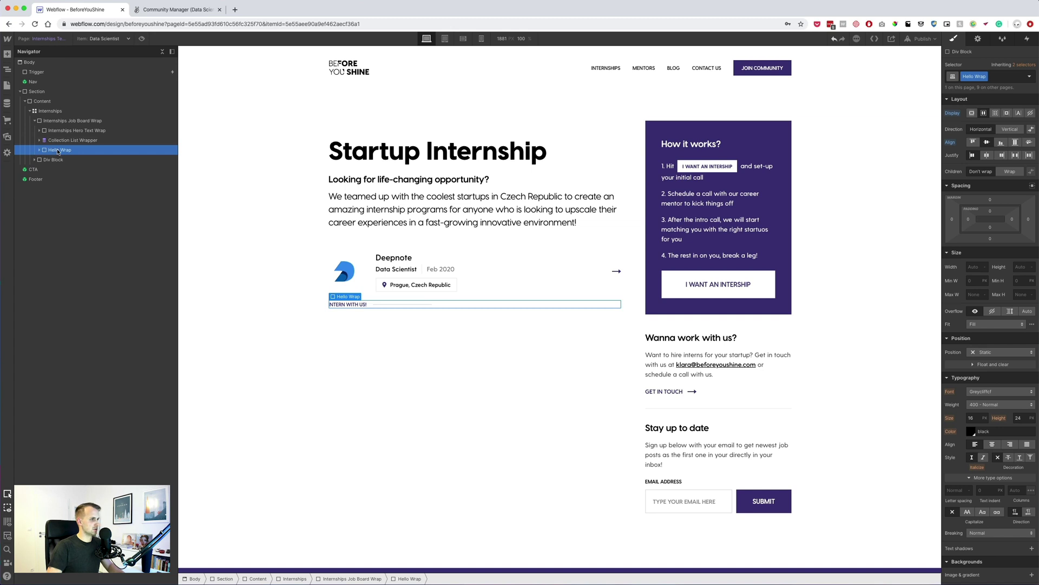
# Step: Move the Internship Company Avatar out of the collection list to the start of the Internships Job Board Wrap
pyautogui.click(65, 140)
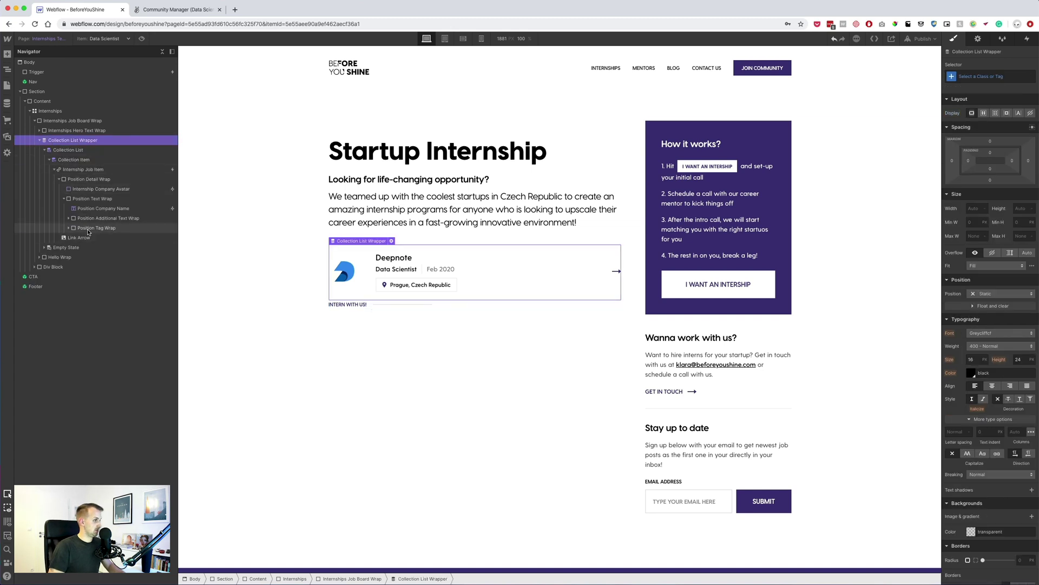
pyautogui.click(339, 282)
pyautogui.moveTo(77, 188); pyautogui.dragTo(66, 135)
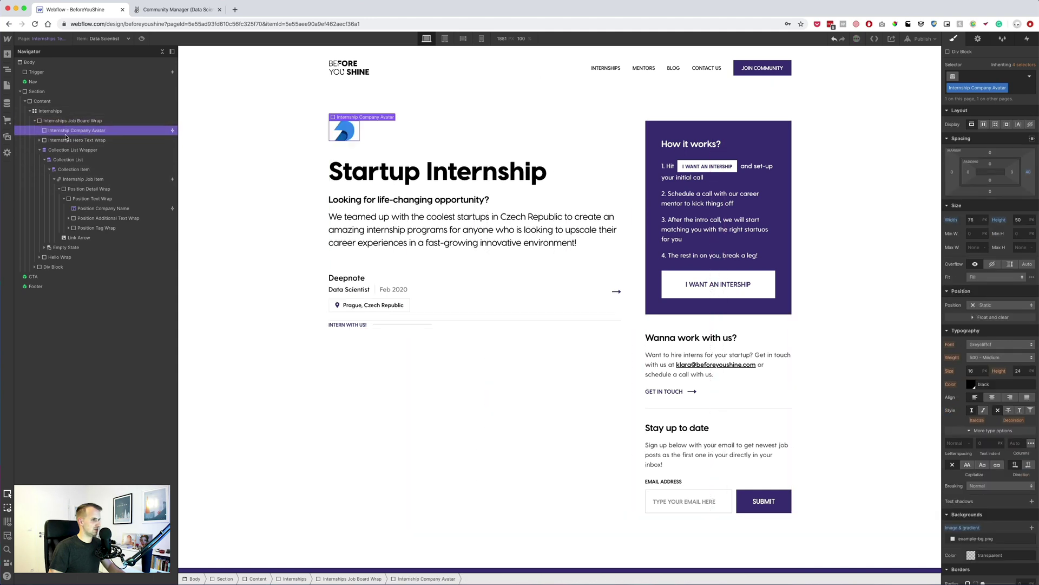
# Step: Bind the Hero Heading's text to the Position Name field of the Internships collection
pyautogui.click(461, 176)
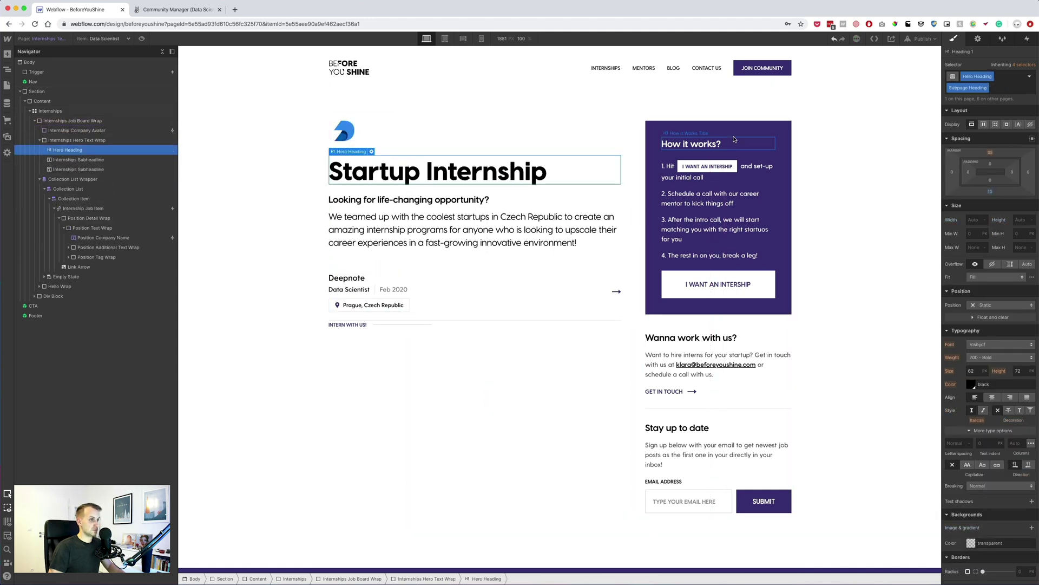
pyautogui.click(978, 39)
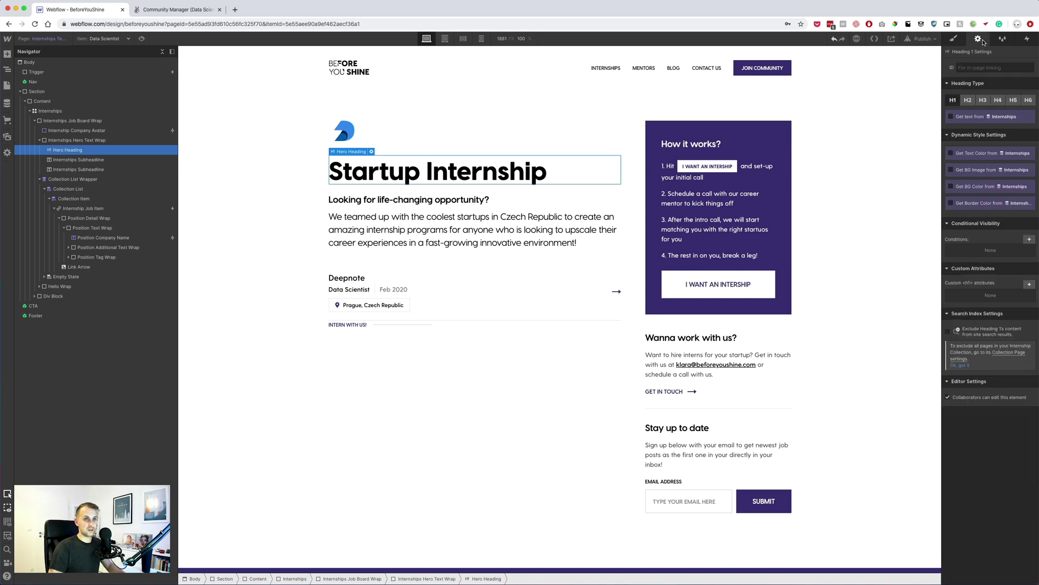
pyautogui.click(969, 117)
pyautogui.click(972, 127)
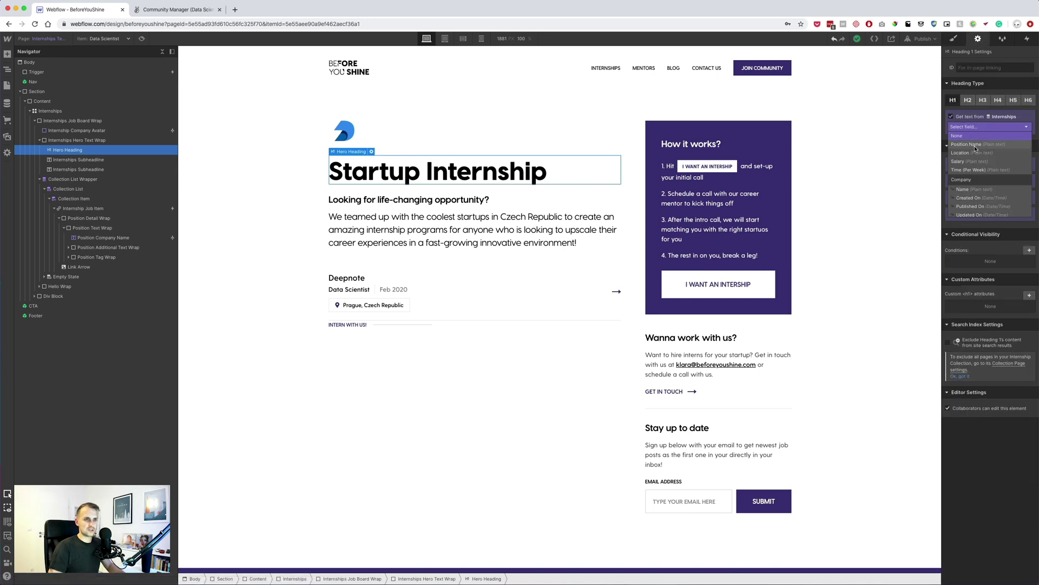
pyautogui.click(967, 144)
# Step: Bind the first Internships Subheadline's text to the Name field of the referenced Company
pyautogui.click(409, 199)
pyautogui.click(969, 101)
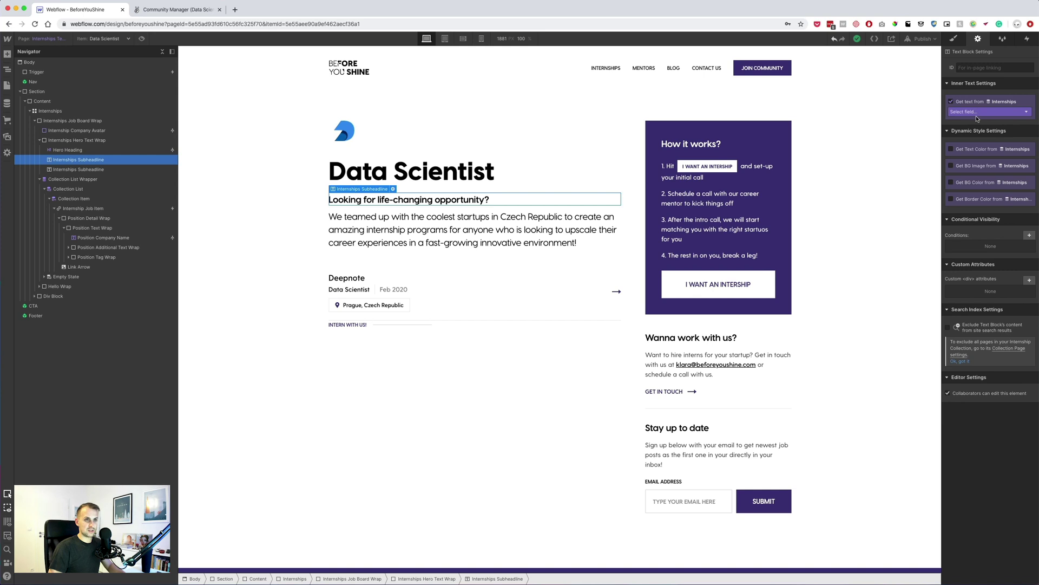
pyautogui.click(976, 115)
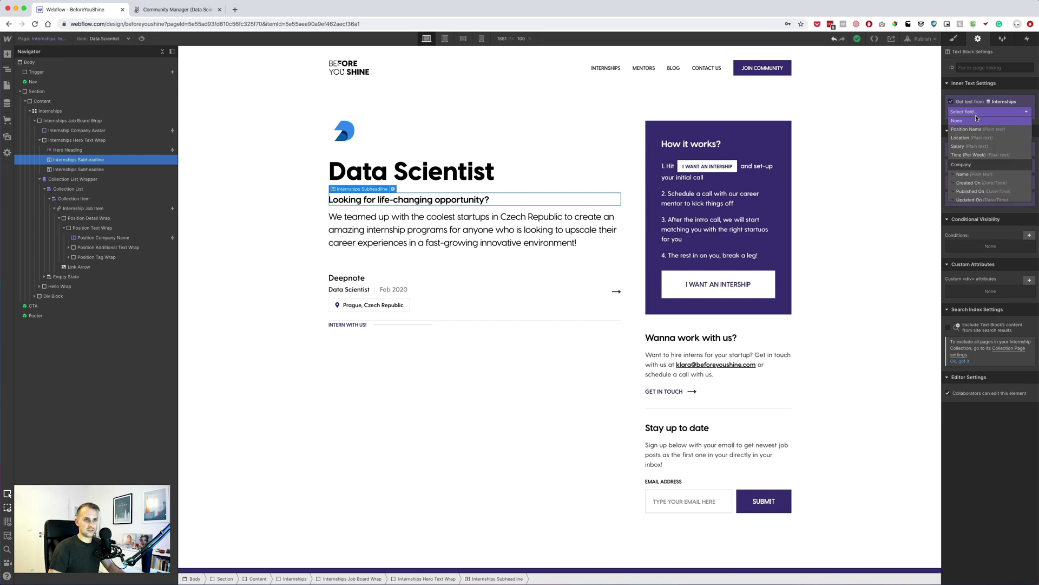
pyautogui.click(967, 175)
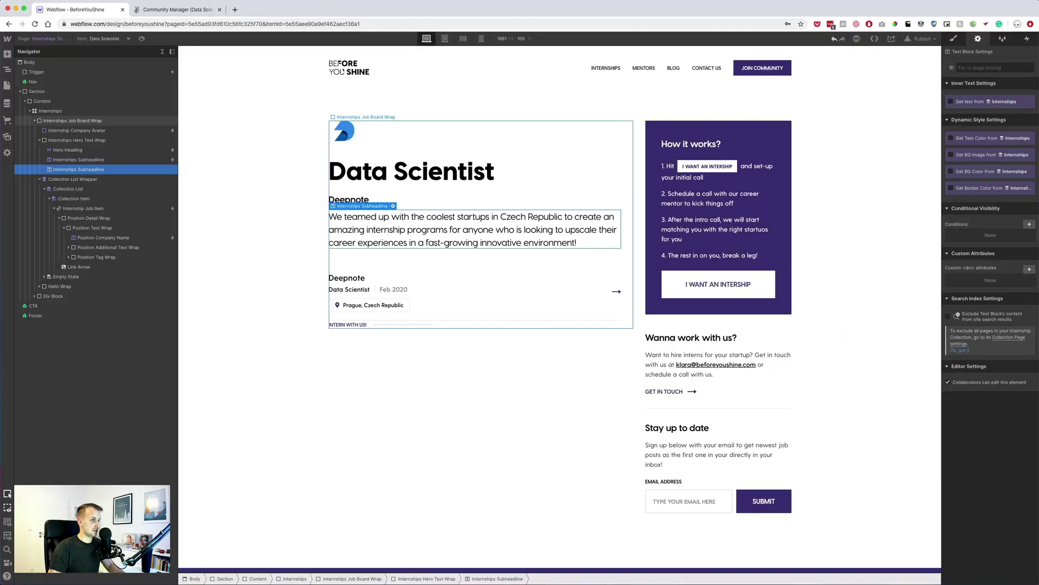
# Step: Replace the company avatar's class with a new class named Job Detail Company Avatar
pyautogui.click(52, 135)
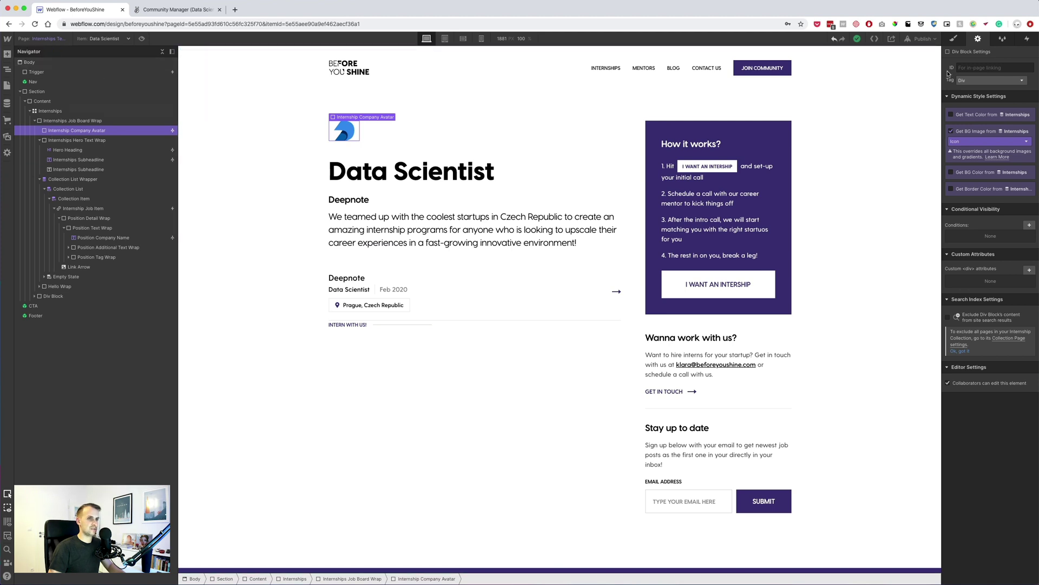
pyautogui.click(954, 38)
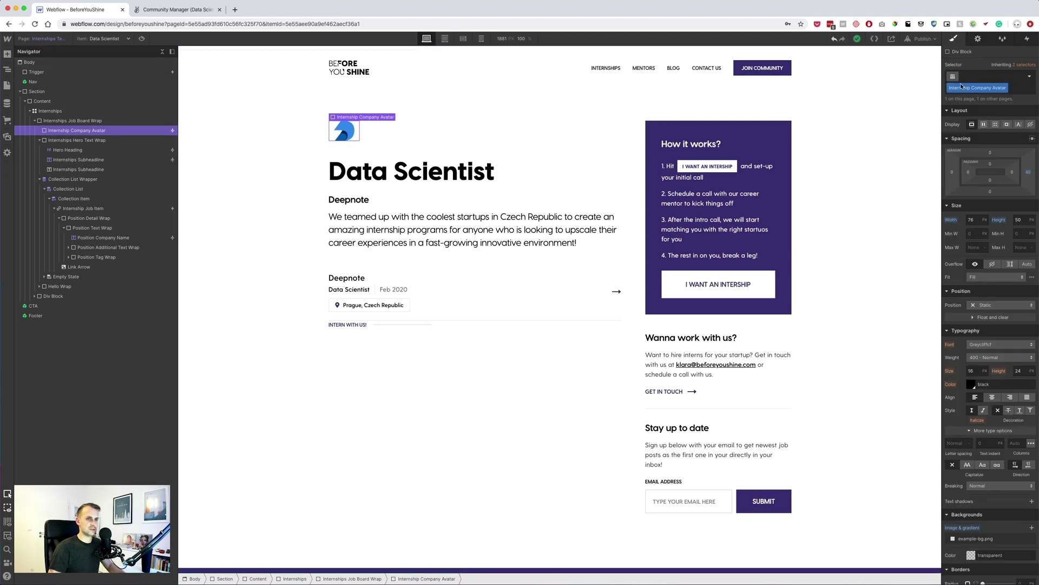
pyautogui.click(1006, 93)
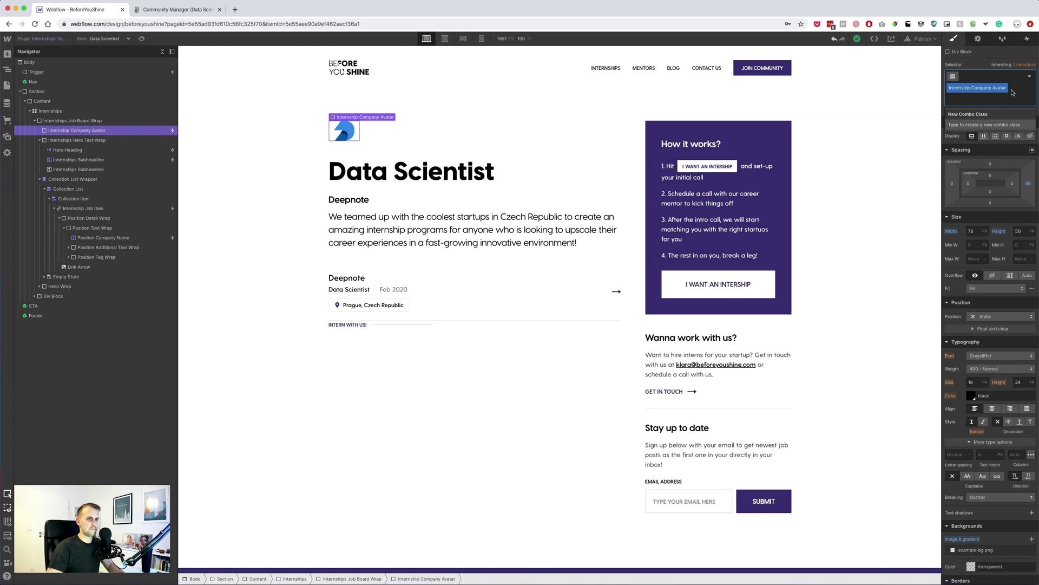
pyautogui.press('BackSpace')
pyautogui.write('Job Detail Com')
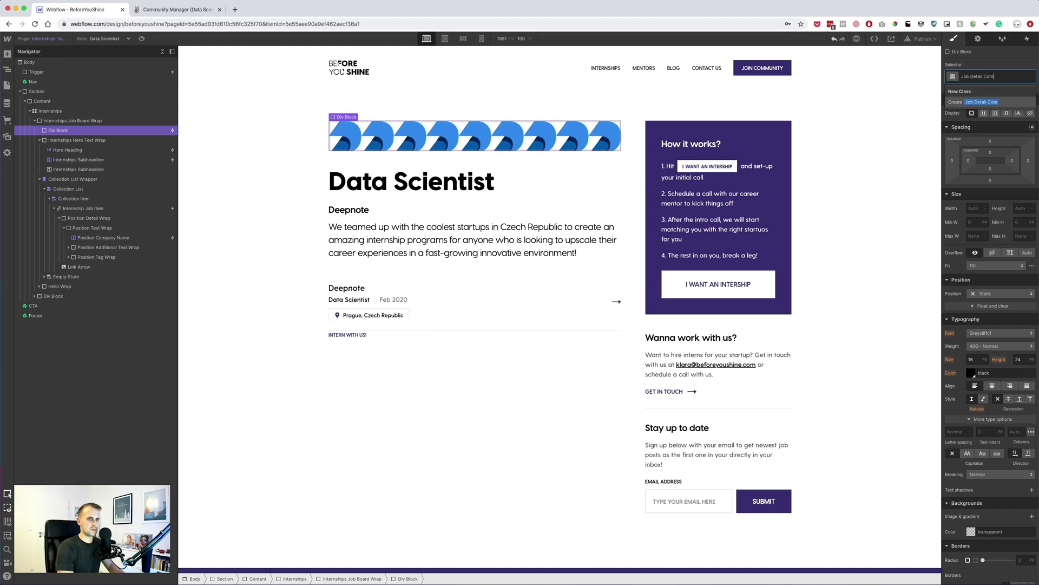
pyautogui.write('pany Avatar')
pyautogui.press('Return')
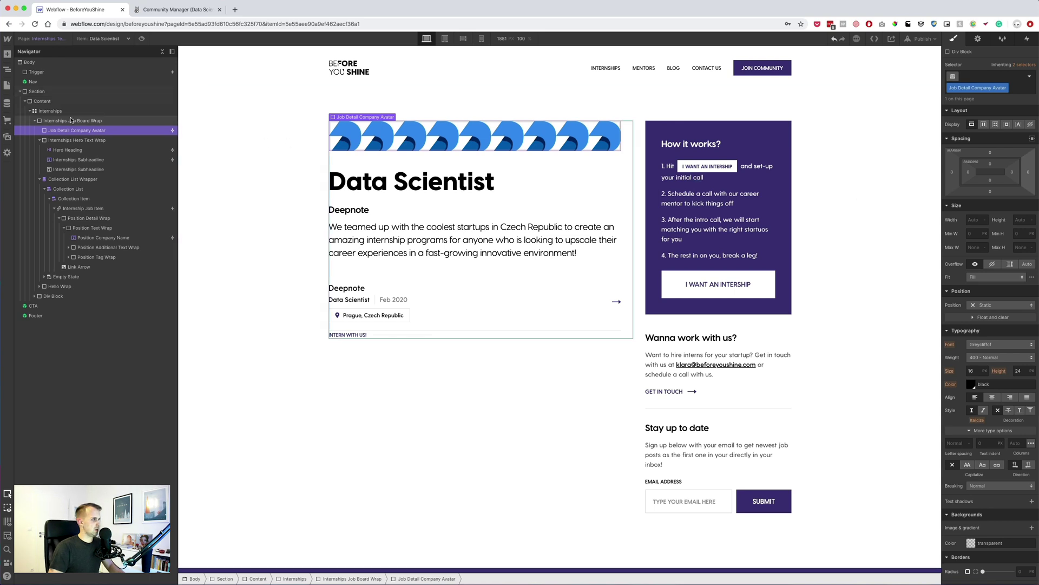
# Step: Set the company avatar's height to 50 px and its background image to Contain, at 0% left and 50% top, without tiling
pyautogui.click(1017, 218)
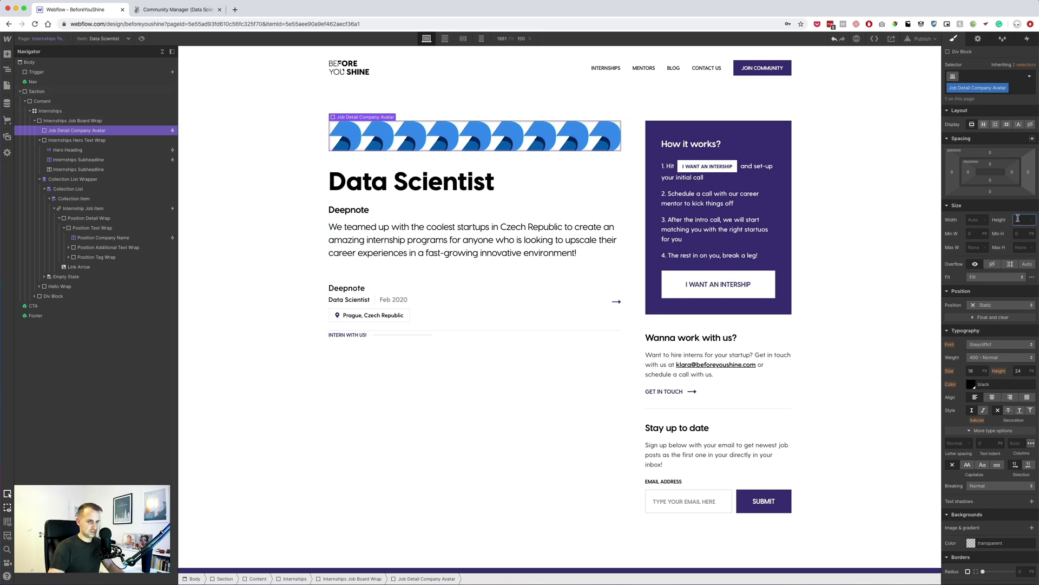
pyautogui.press('Return')
pyautogui.scroll(-4, 1019, 473)
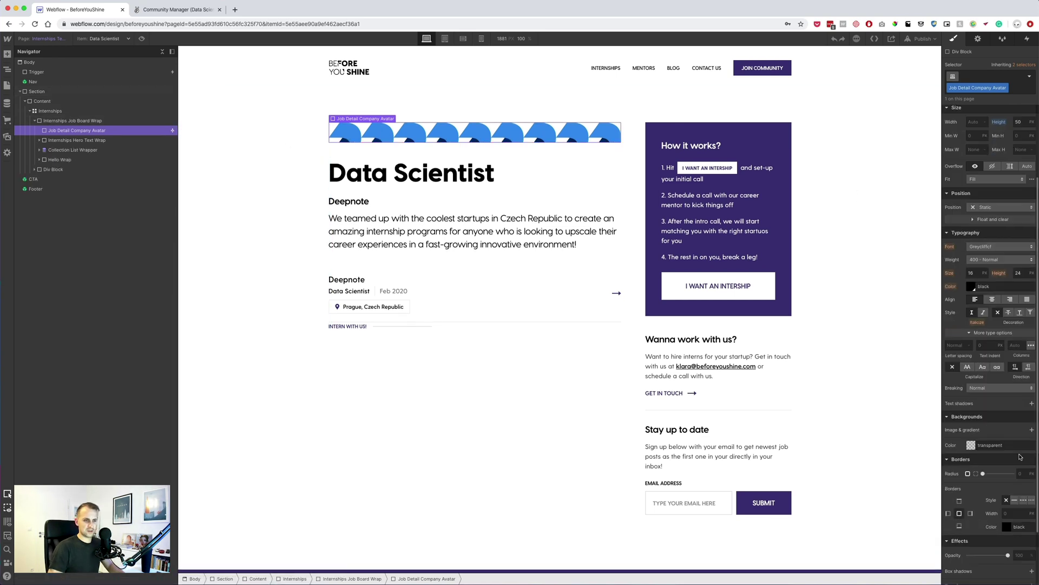
pyautogui.click(1031, 431)
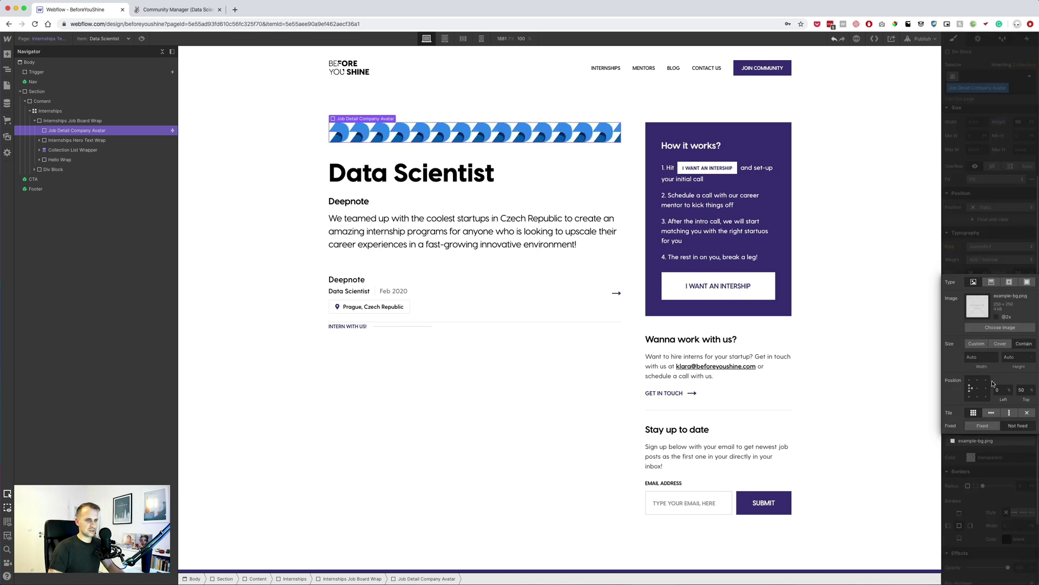
pyautogui.click(1026, 413)
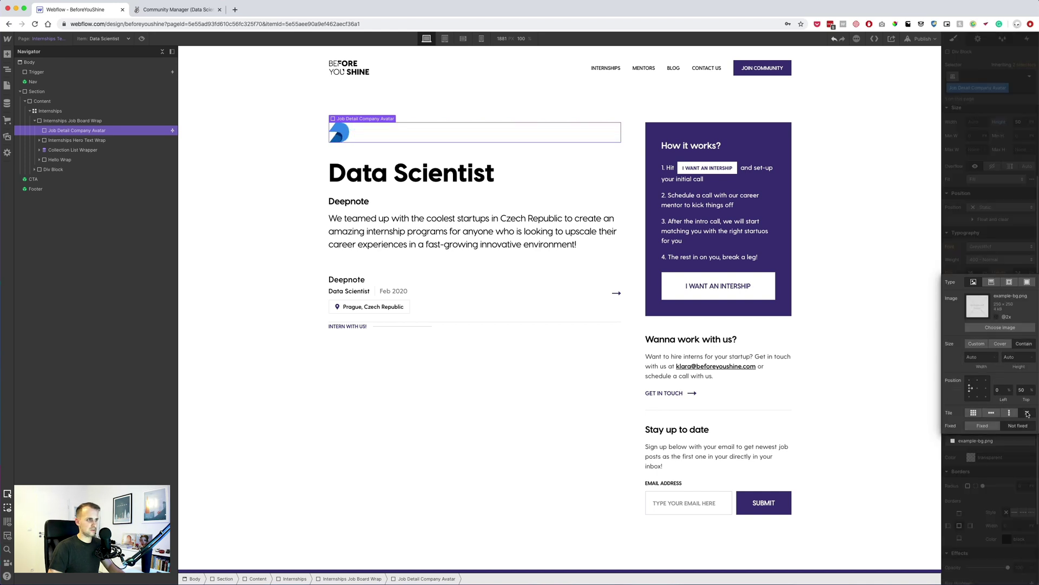
pyautogui.click(991, 241)
# Step: Limit the Job Detail Company Avatar's maximum width to 250 px
pyautogui.scroll(3, 974, 210)
pyautogui.click(973, 217)
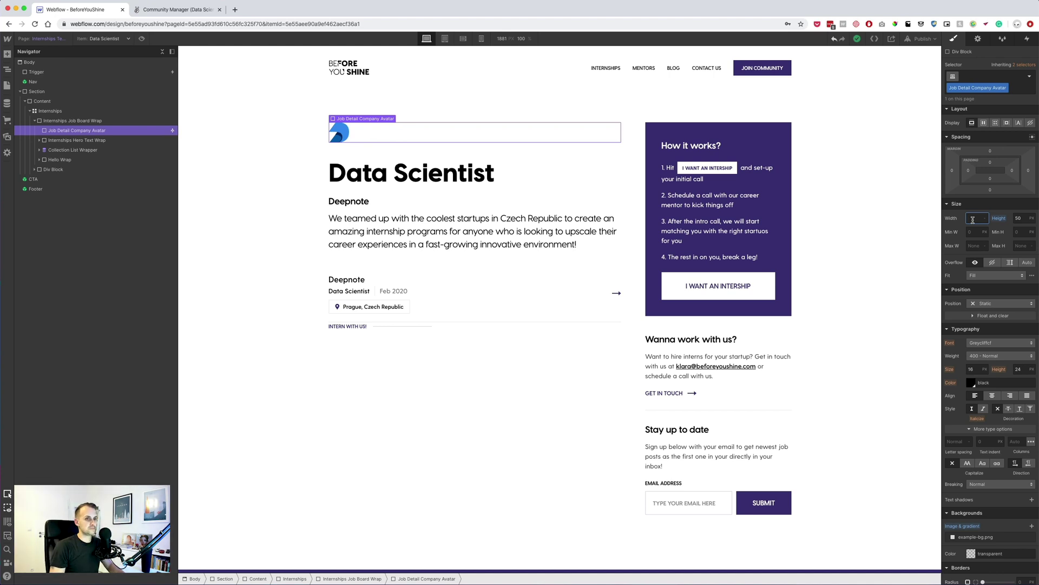
pyautogui.click(975, 245)
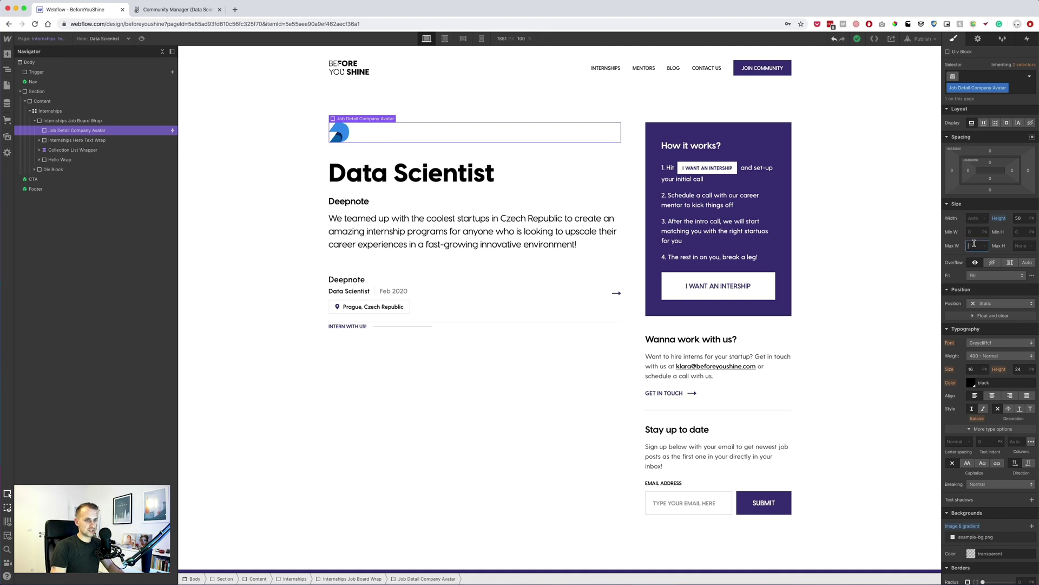
pyautogui.press('Return')
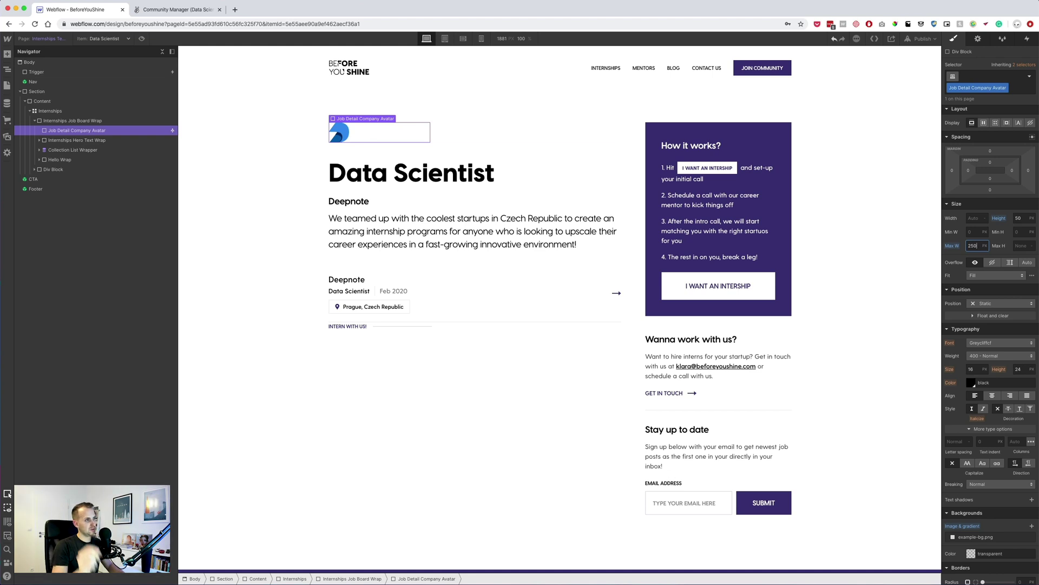
# Step: Check the job post design in Sketch, then back in Webflow delete the second Internships Subheadline paragraph from the hero text
pyautogui.press('super+Tab')
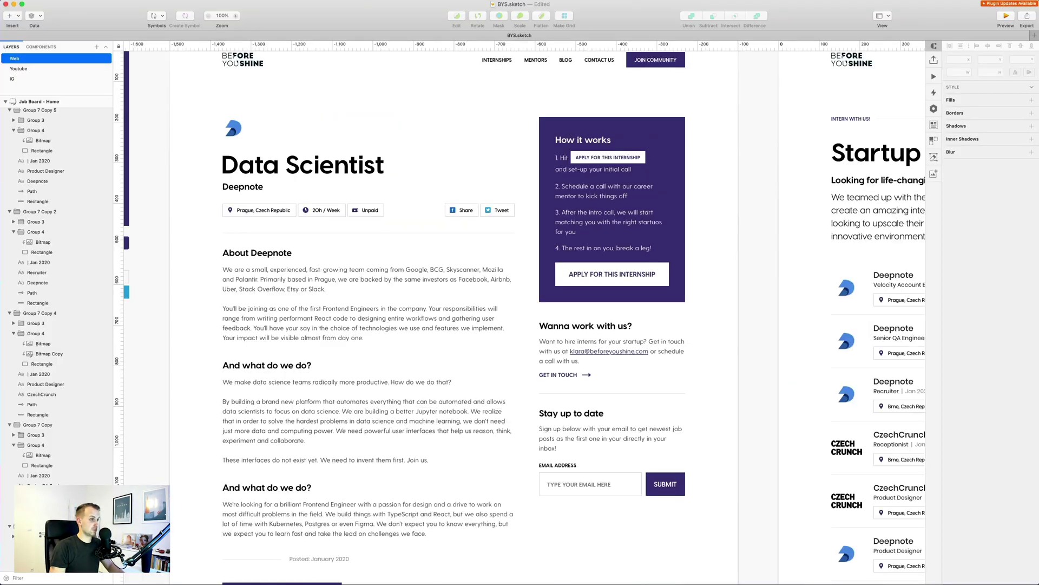
pyautogui.click(271, 168)
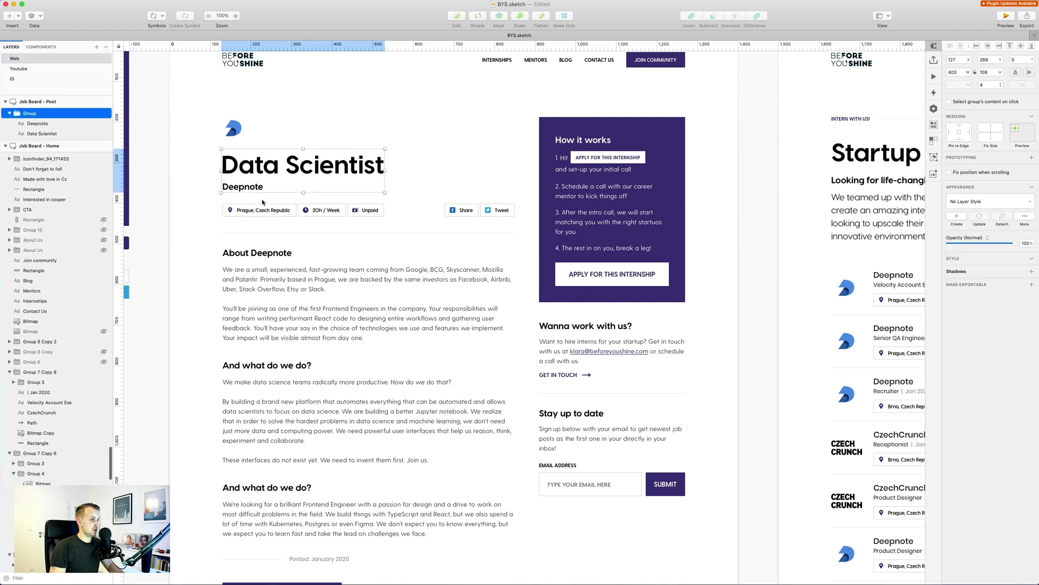
pyautogui.press('super+Tab')
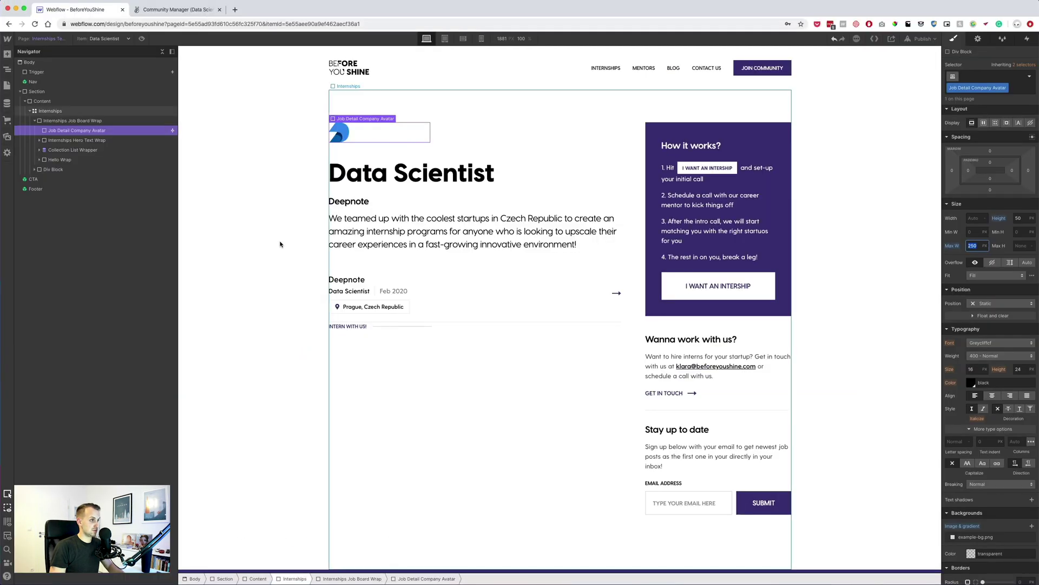
pyautogui.click(379, 242)
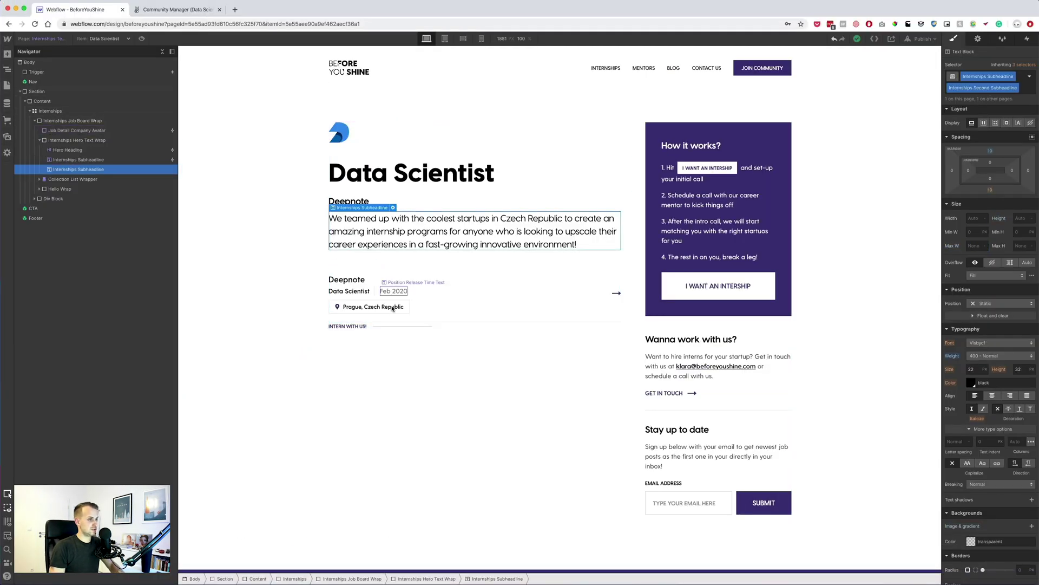
pyautogui.press('Delete')
# Step: Move the Position Tag Wrap out of the collection list to the end of the Internships Hero Text Wrap
pyautogui.click(405, 266)
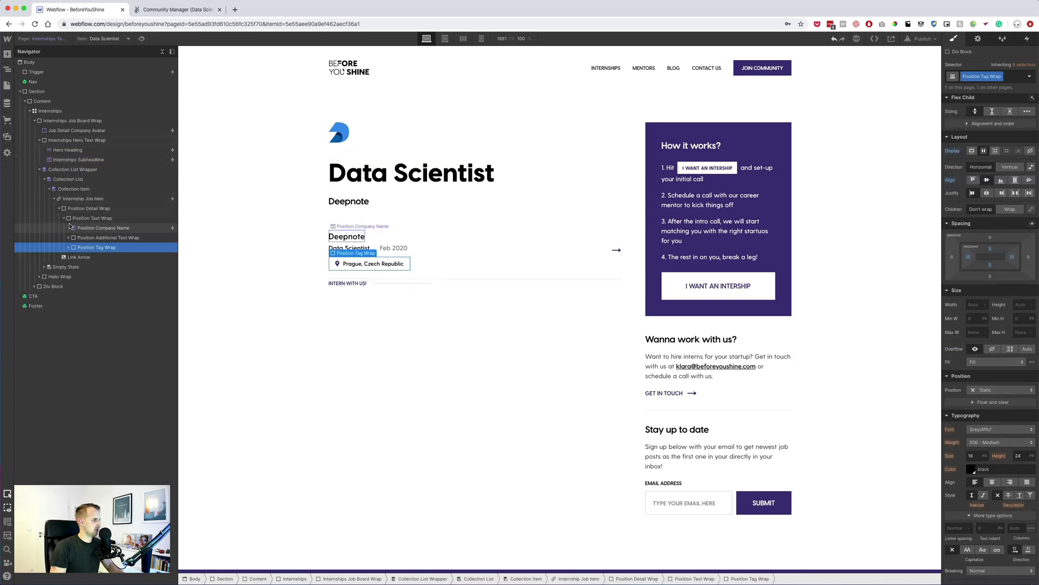
pyautogui.moveTo(86, 247); pyautogui.dragTo(78, 173)
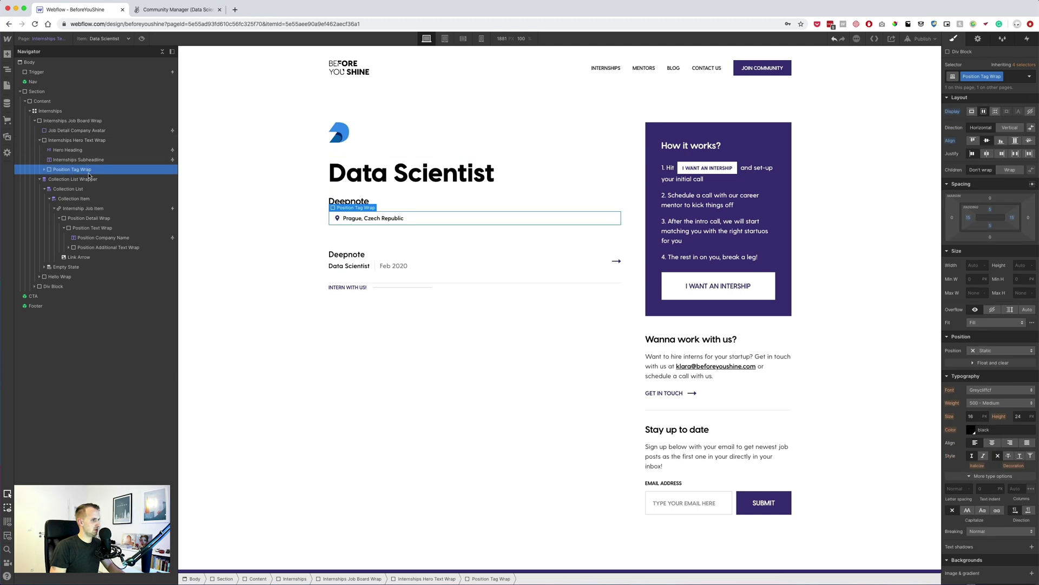
pyautogui.click(60, 141)
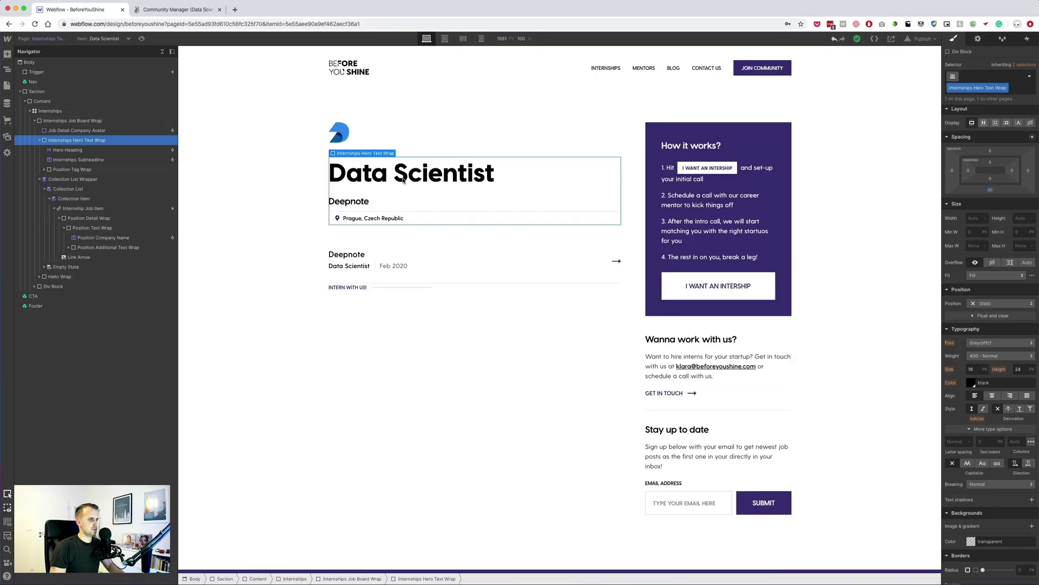
# Step: Add a combo class named Position Name to the Hero Heading and set its bottom margin to 5 px
pyautogui.click(403, 178)
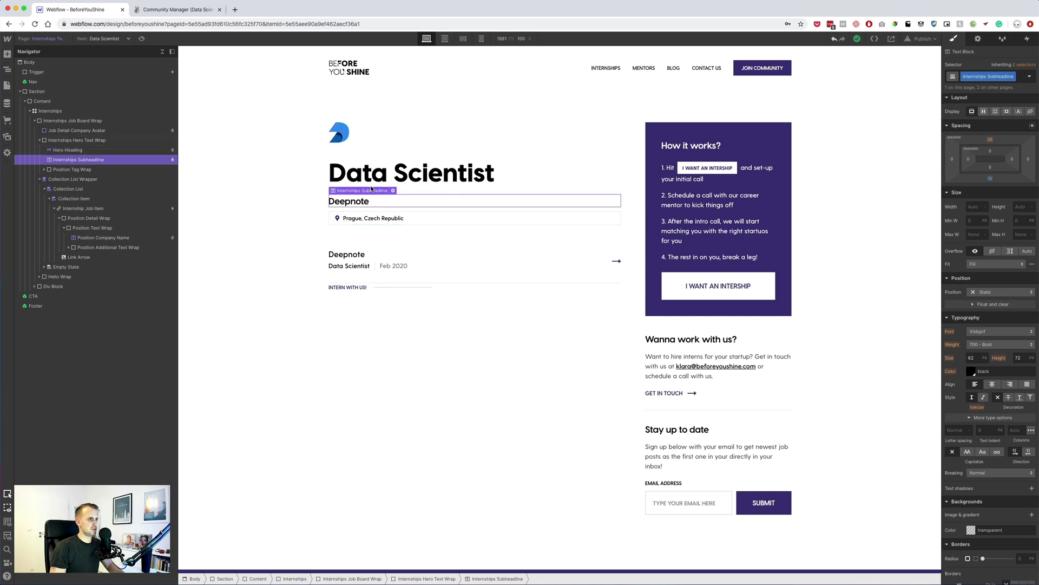
pyautogui.click(995, 89)
pyautogui.press('BackSpace')
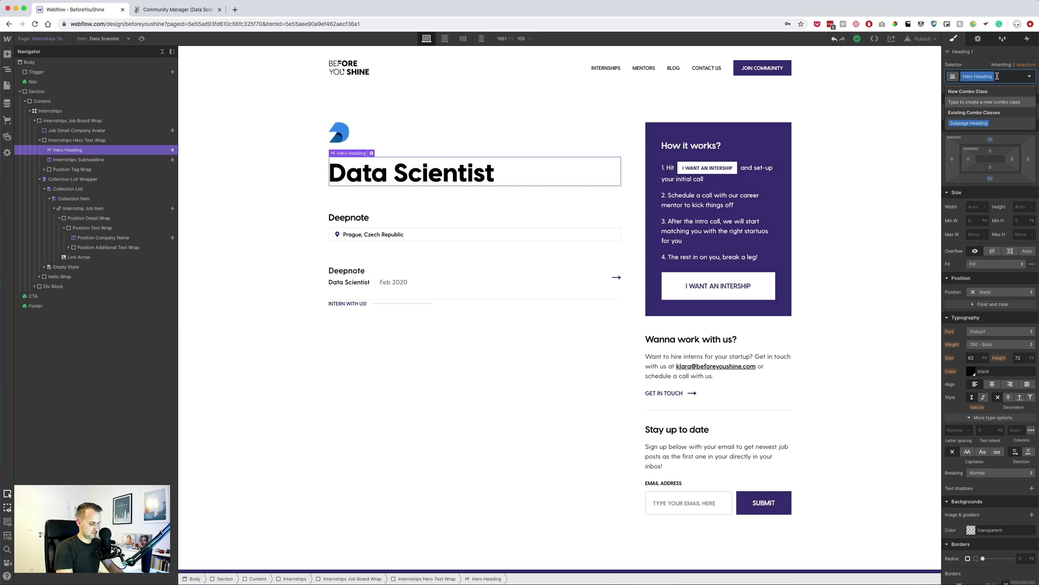
pyautogui.write('Position')
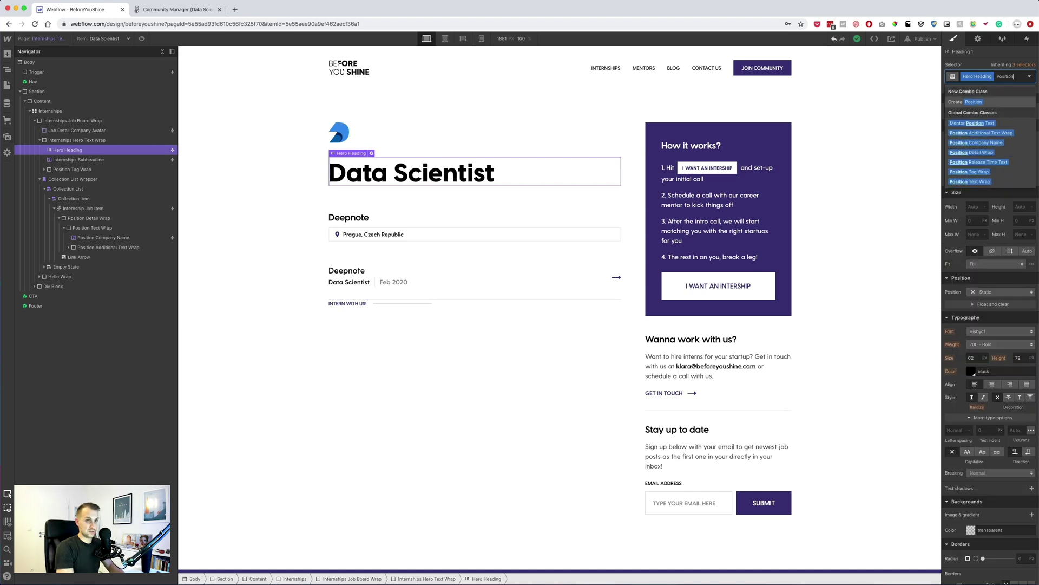
pyautogui.write(' Name')
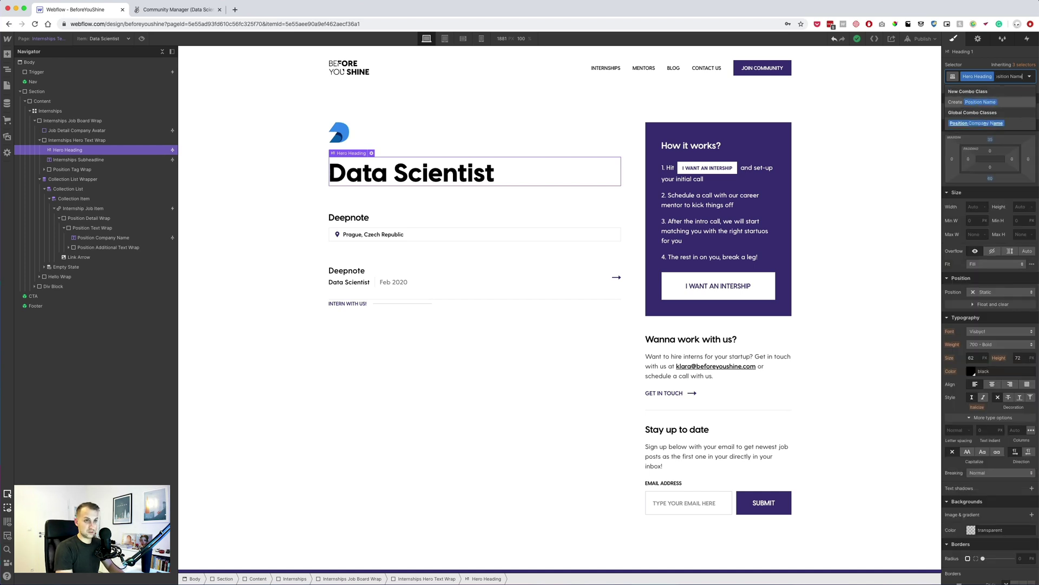
pyautogui.press('Return')
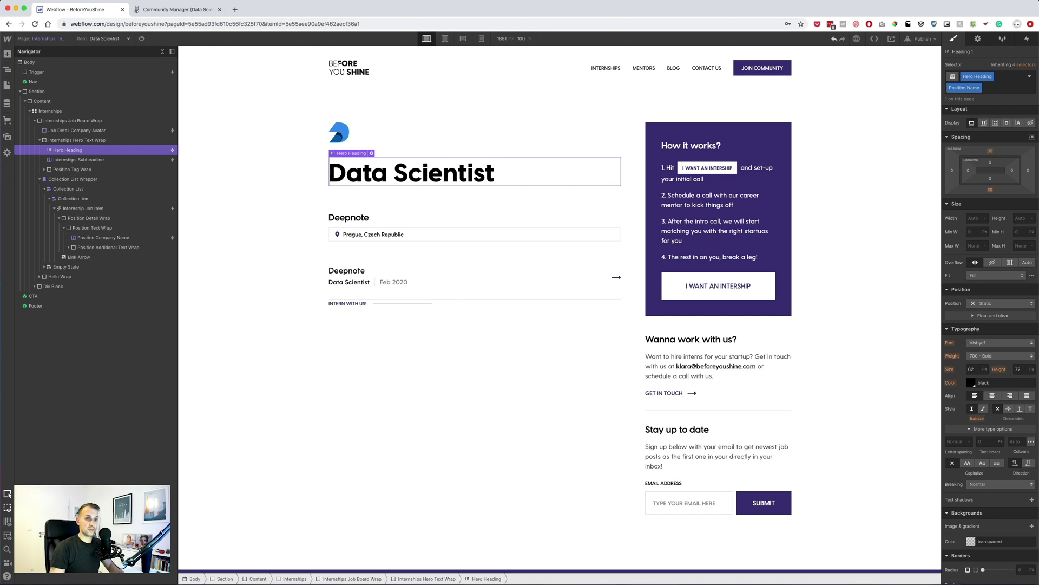
pyautogui.click(992, 189)
pyautogui.press('Return')
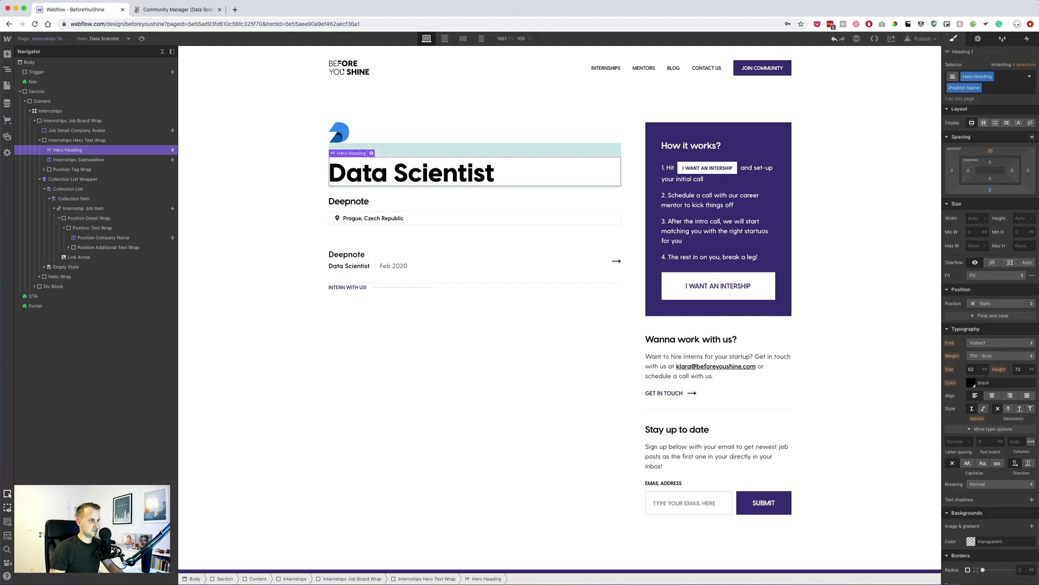
# Step: Duplicate the Internships Subheadline class on the company name text and name the copy Job Company Name
pyautogui.click(363, 202)
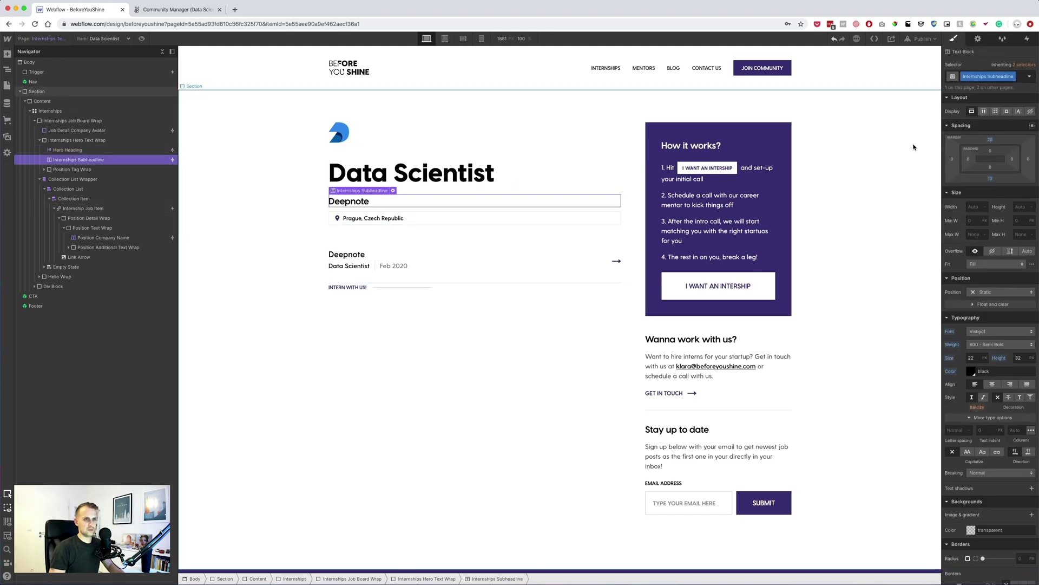
pyautogui.click(1013, 76)
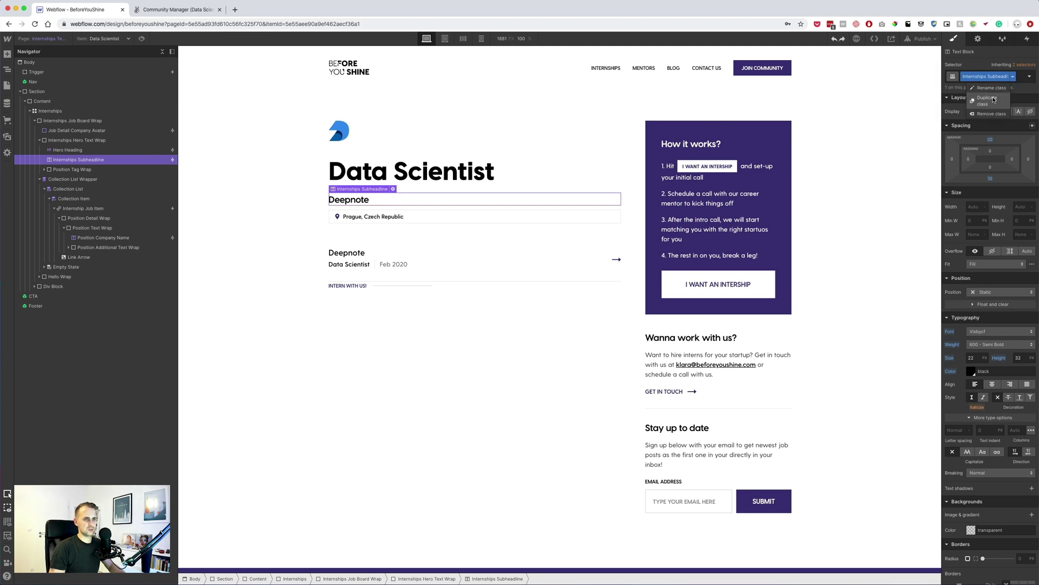
pyautogui.click(994, 99)
pyautogui.write('Position')
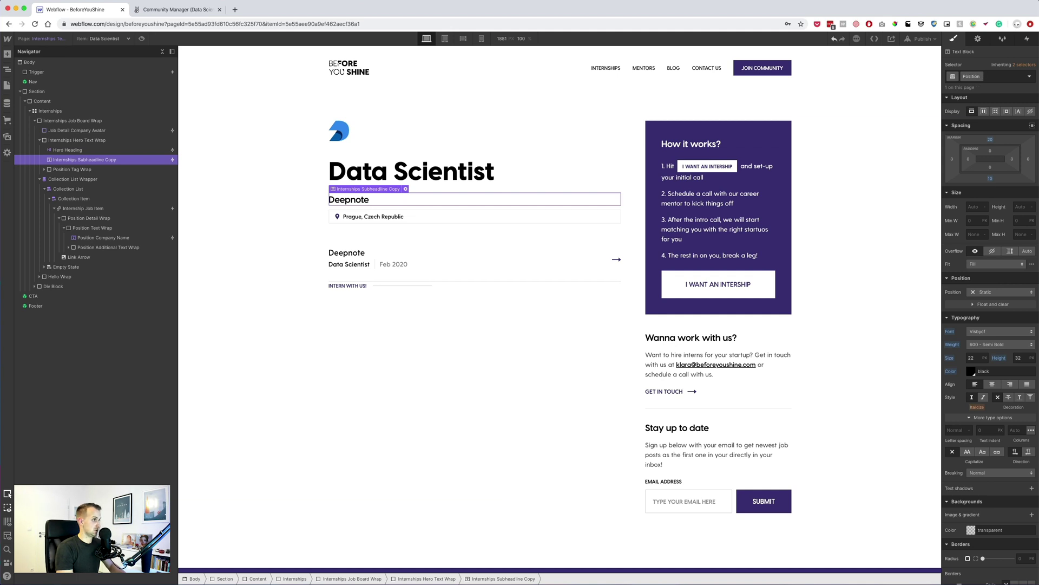
pyautogui.write('Jo')
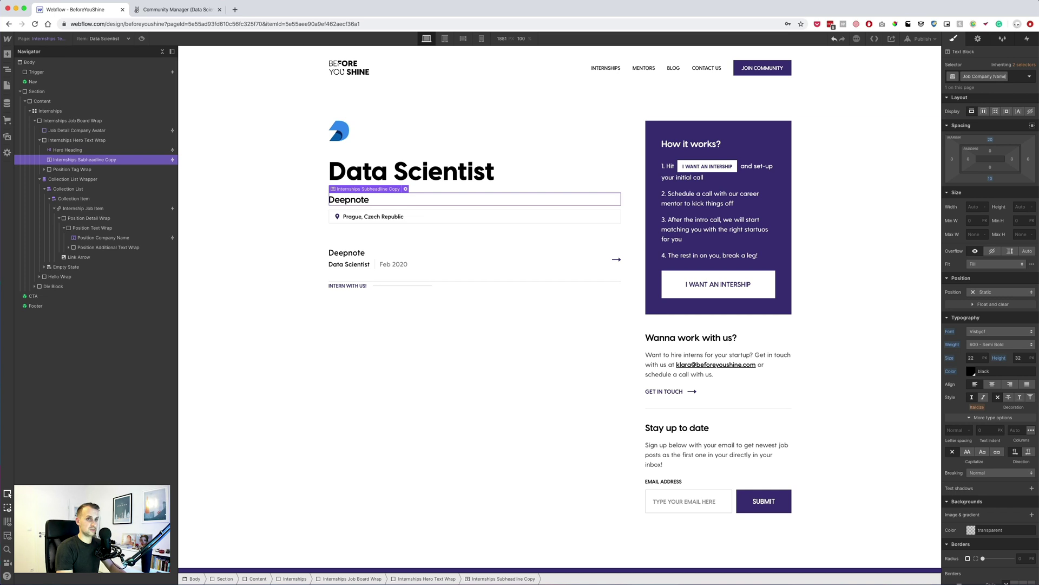
pyautogui.write('b Company Name')
pyautogui.press('Return')
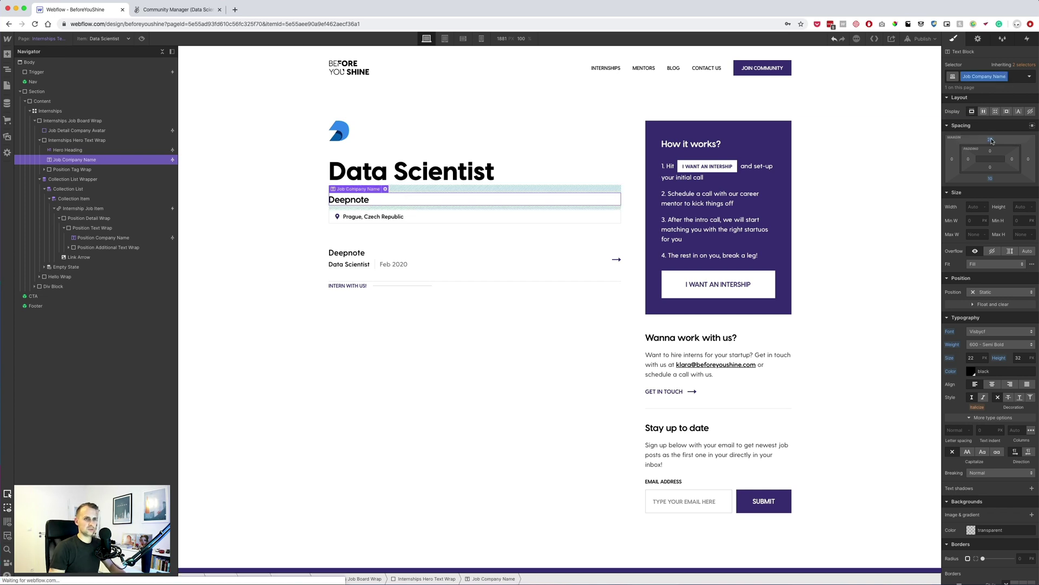
# Step: Set the Job Company Name's top margin to 0 and its bottom margin to 30 px
pyautogui.click(991, 140)
pyautogui.write('0')
pyautogui.press('Return')
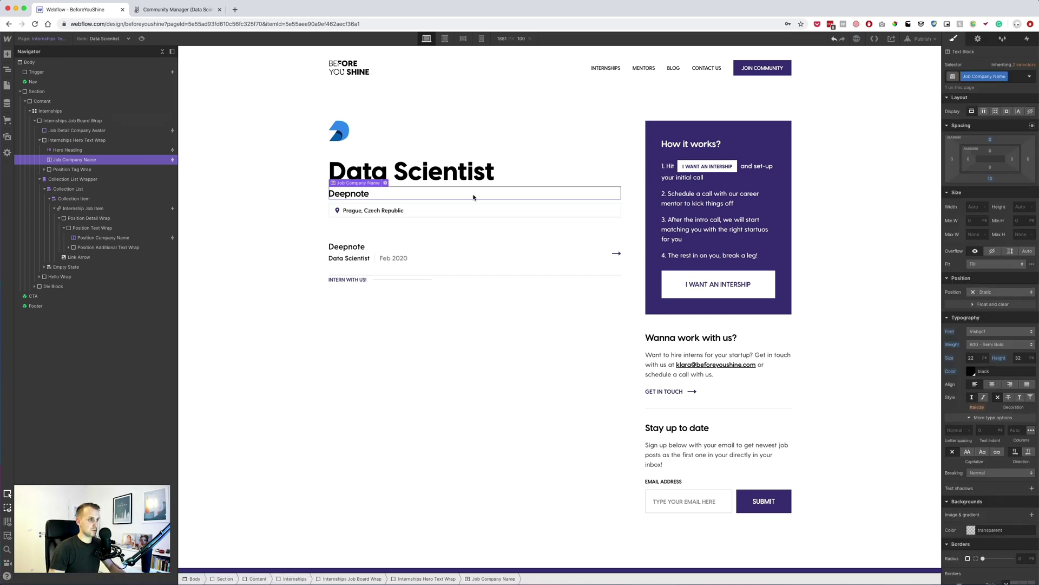
pyautogui.click(991, 178)
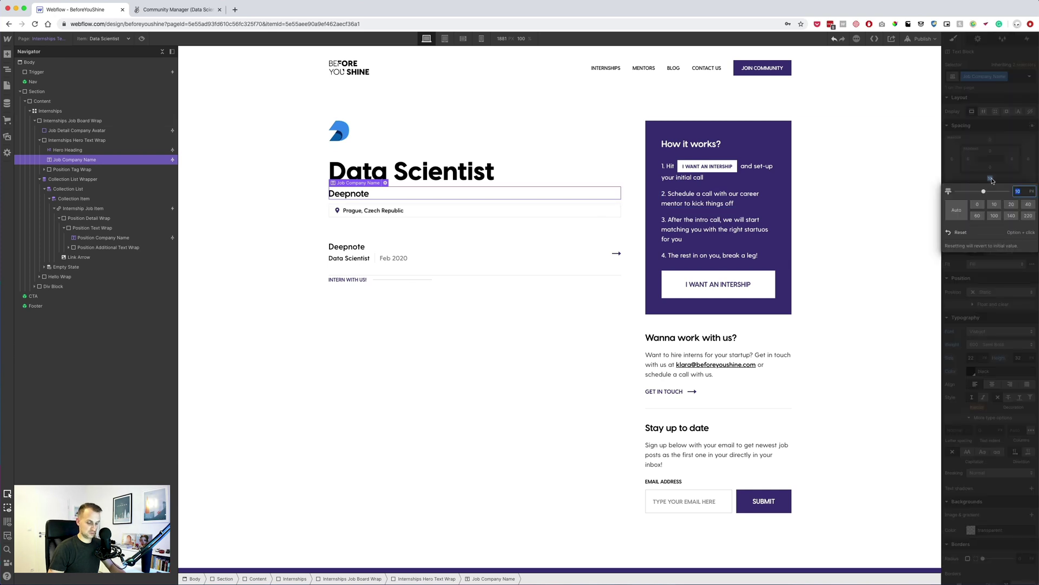
pyautogui.press('Return')
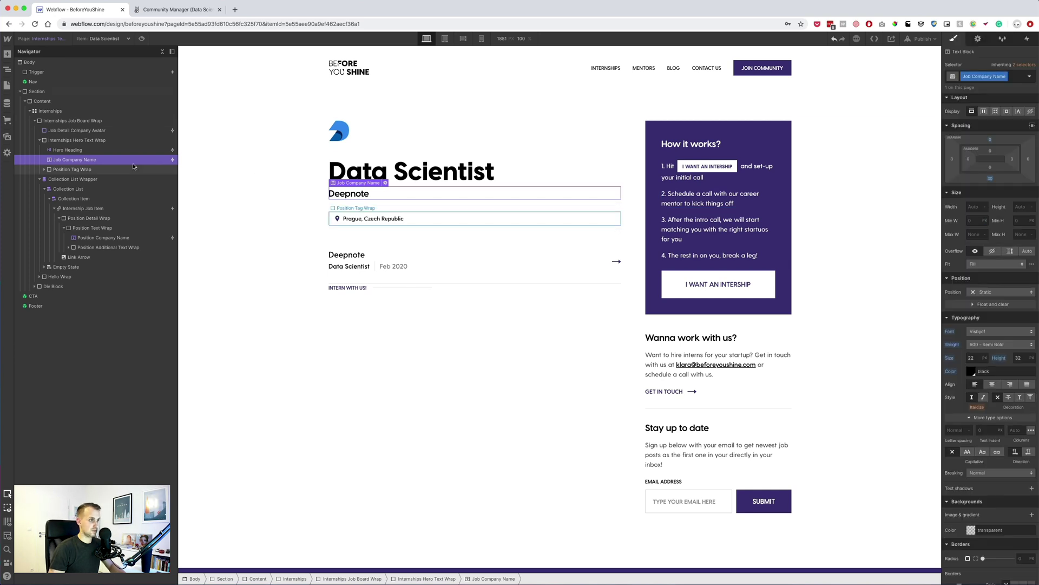
# Step: Make the Internships Hero Text Wrap a vertical flex container with its children aligned to the start
pyautogui.click(78, 169)
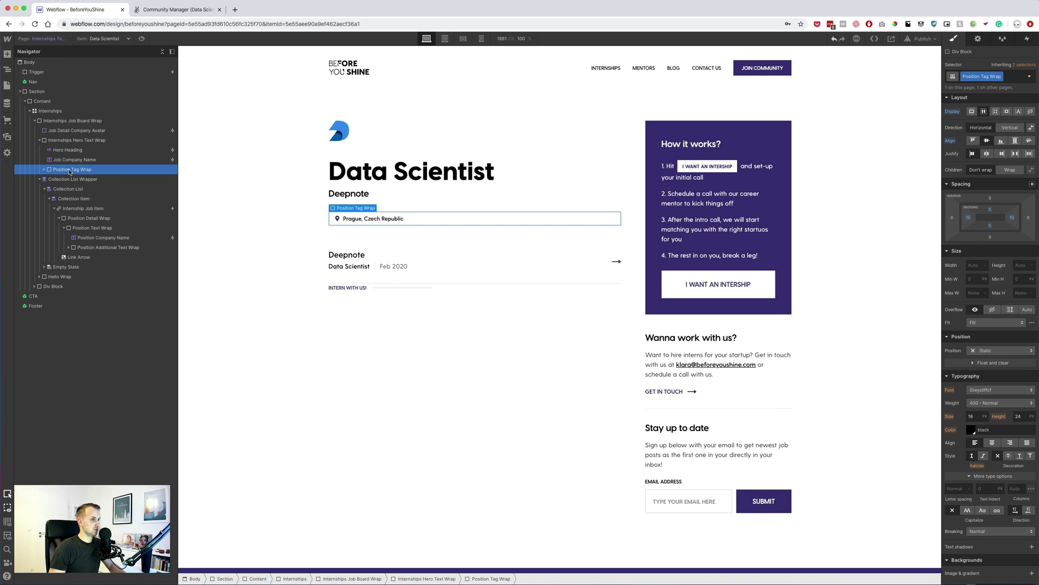
pyautogui.click(70, 140)
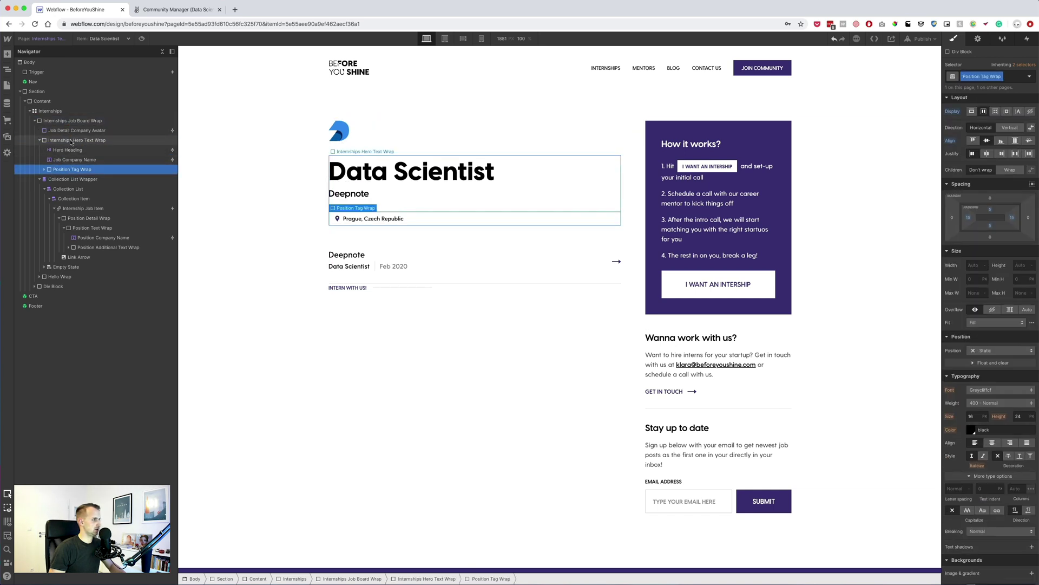
pyautogui.click(983, 123)
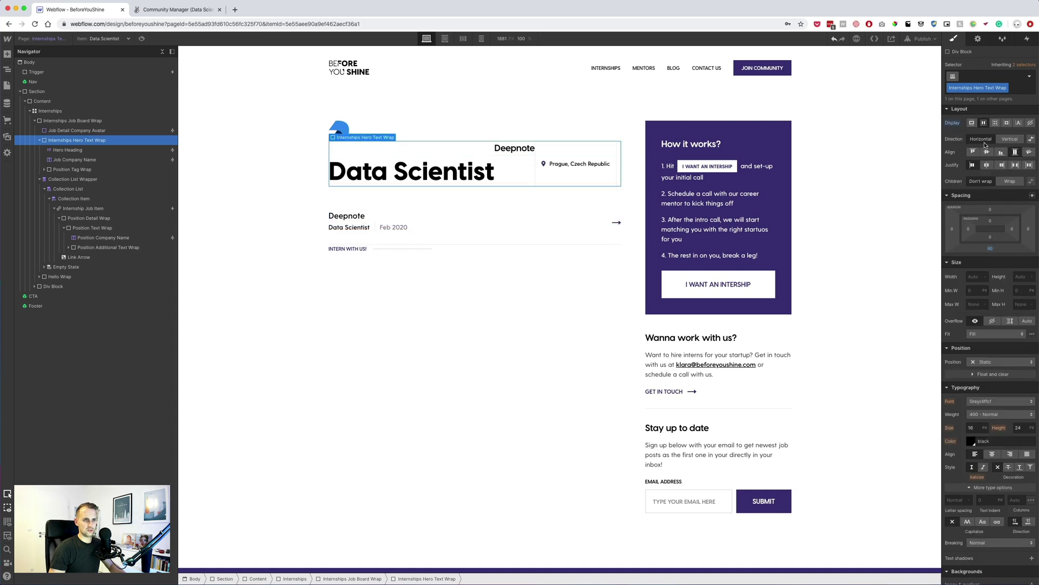
pyautogui.click(1015, 140)
pyautogui.click(973, 152)
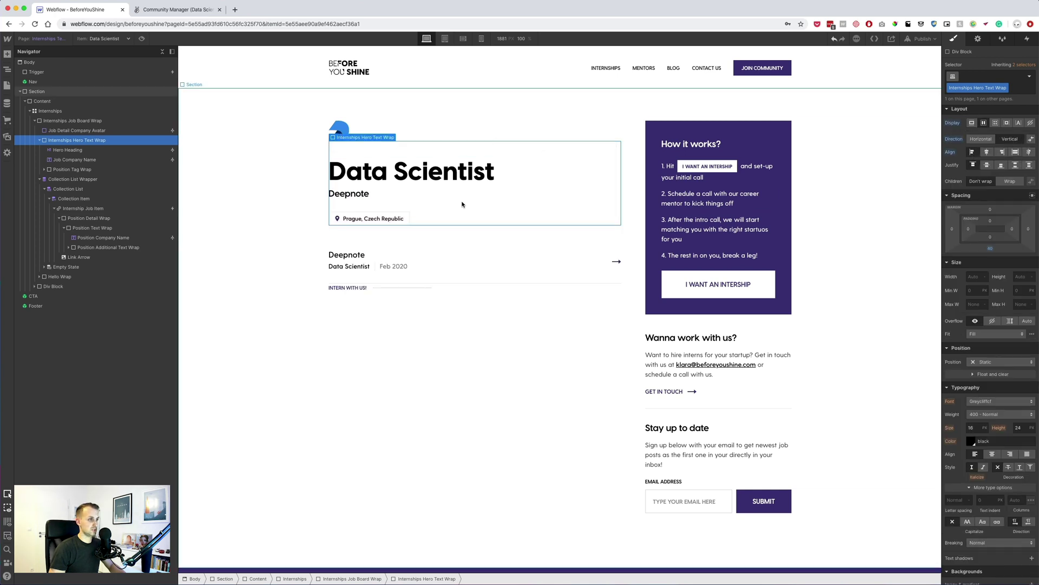
# Step: Give the Position Tag Wrap around the location tag a right margin of 8 px
pyautogui.click(404, 219)
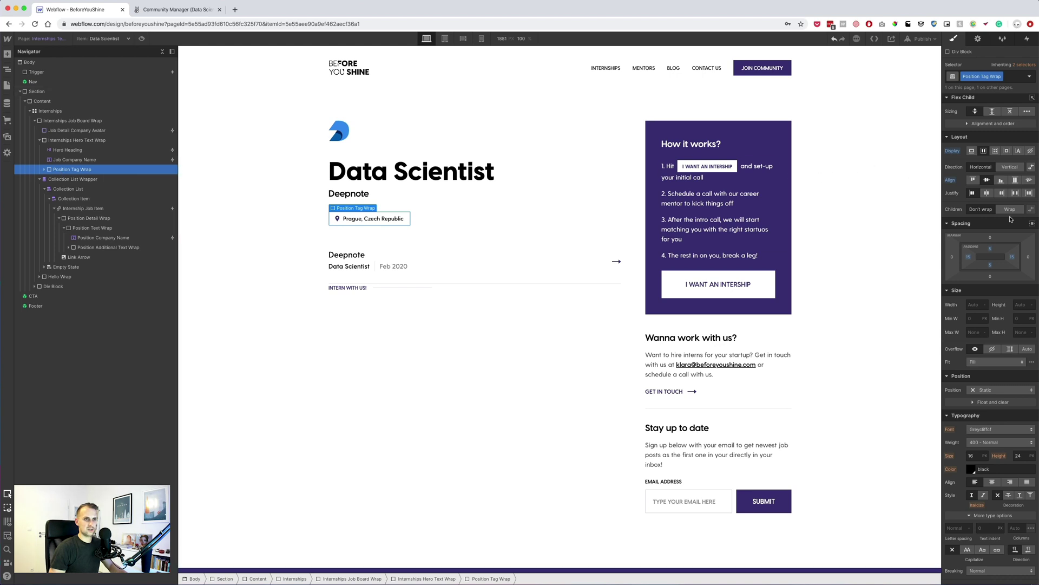
pyautogui.click(1028, 258)
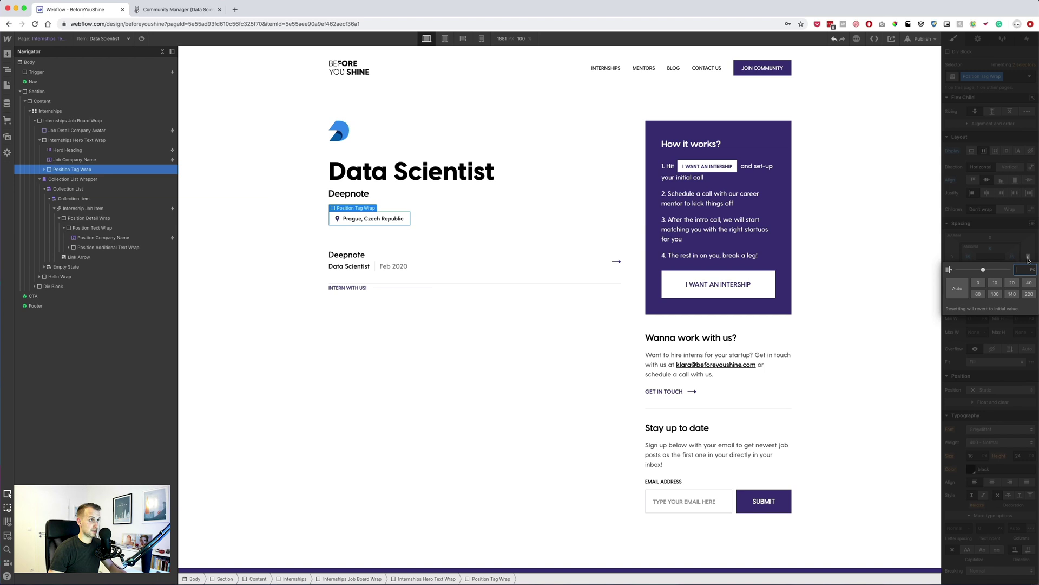
pyautogui.write('8')
pyautogui.press('Return')
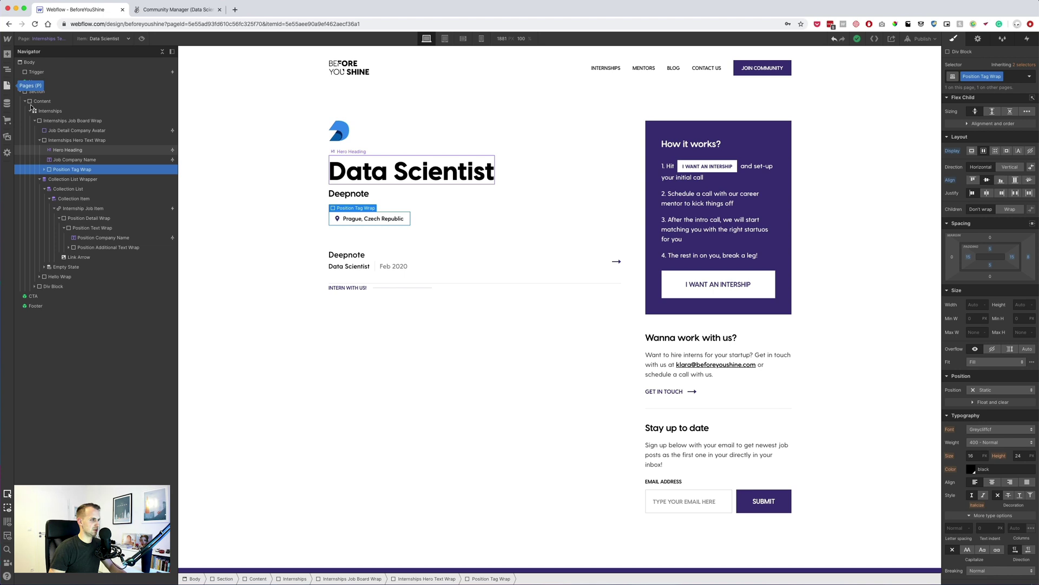
# Step: Duplicate the location Position Tag Wrap twice to get three tags beneath the company name
pyautogui.press('super+d')
pyautogui.press('super+d')
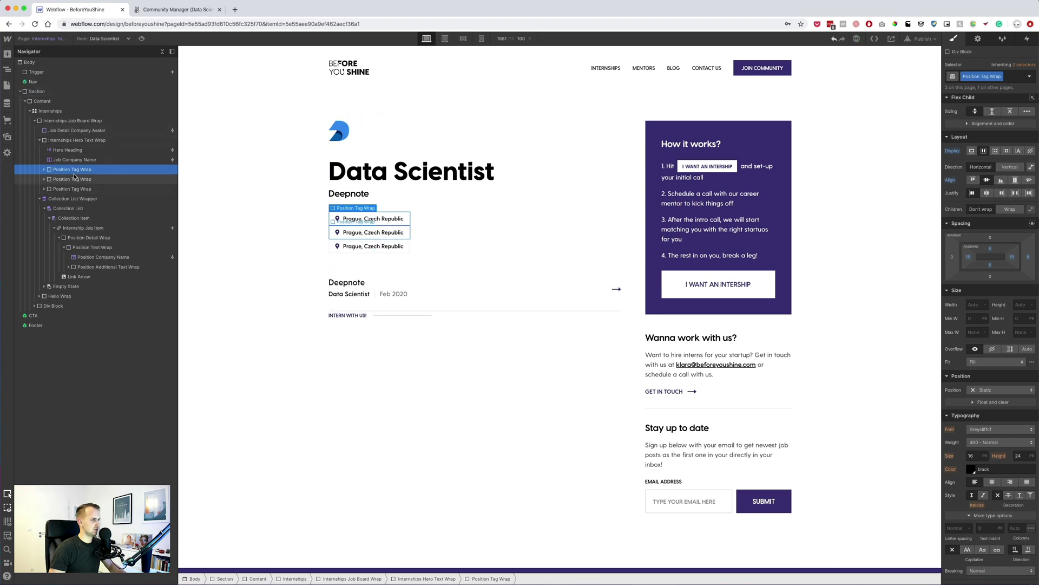
# Step: Add a Div Block inside the Internships Hero Text Wrap, move the three tags into it and make it a horizontal flex container
pyautogui.click(81, 140)
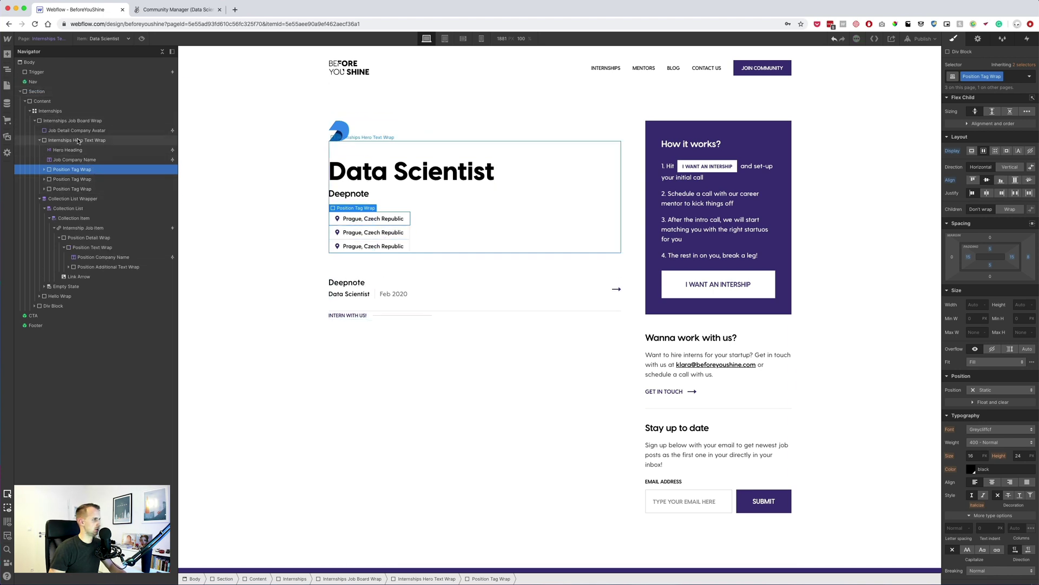
pyautogui.click(7, 54)
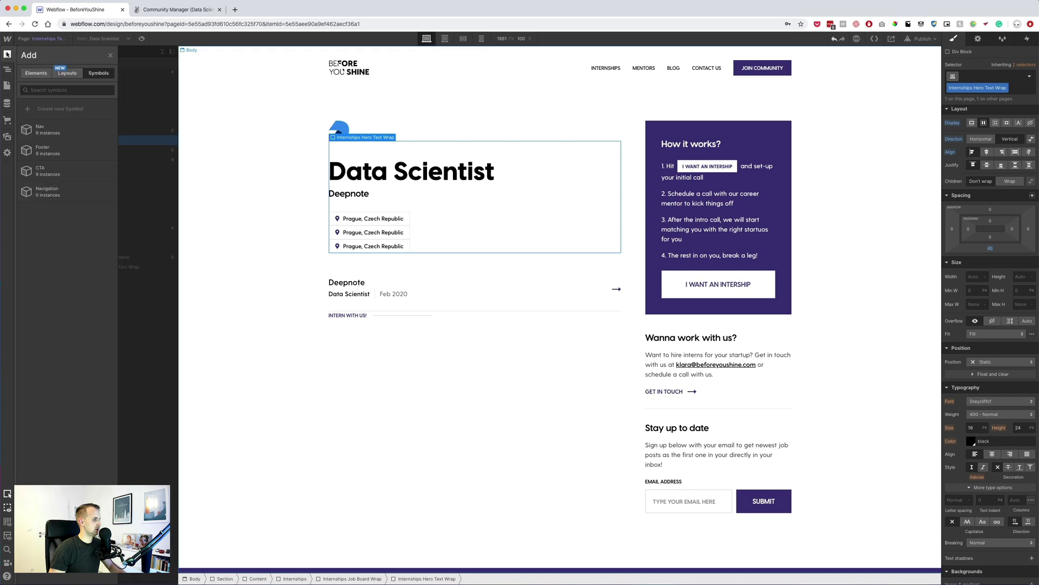
pyautogui.click(36, 72)
pyautogui.moveTo(34, 199); pyautogui.dragTo(67, 179)
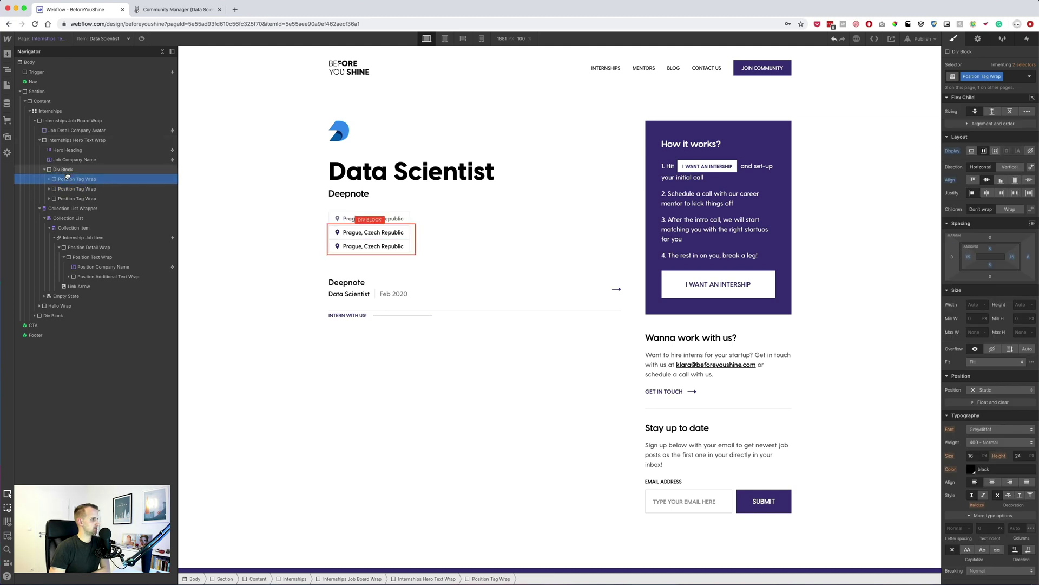
pyautogui.click(63, 169)
pyautogui.click(985, 151)
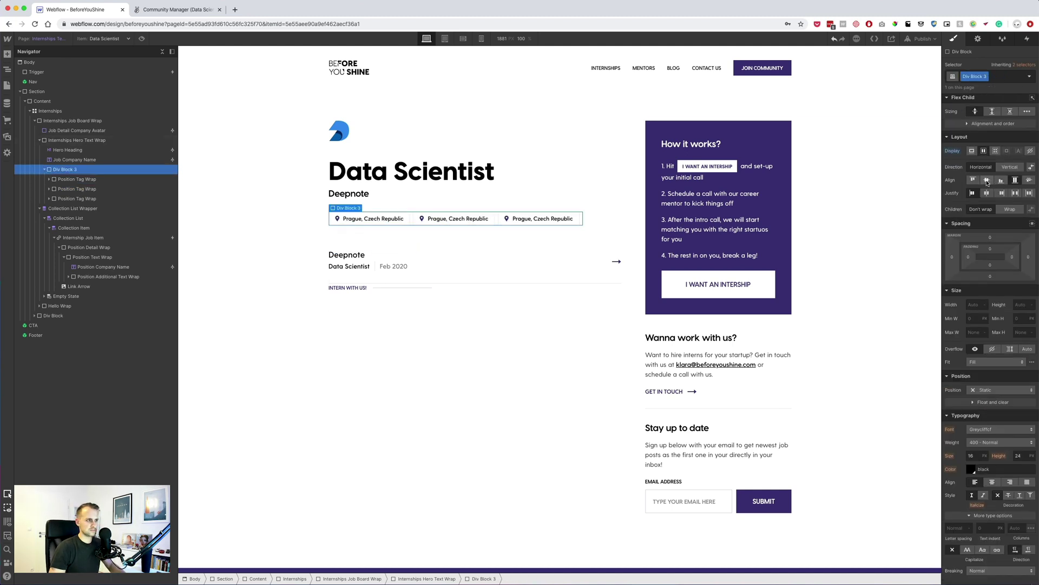
# Step: Replace the second tag's pin image with the clock icon from the assets
pyautogui.click(423, 218)
pyautogui.click(978, 38)
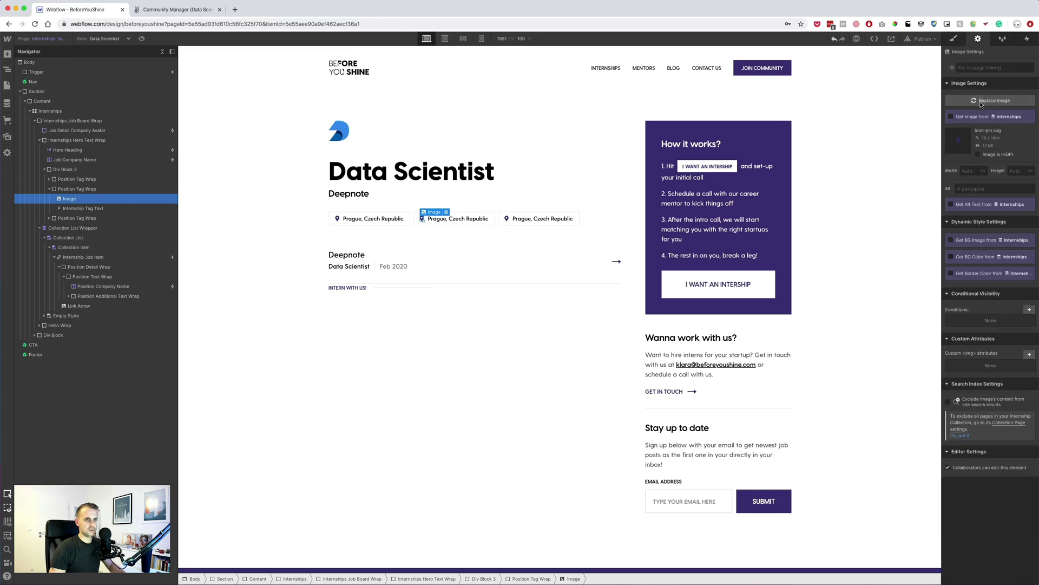
pyautogui.click(981, 101)
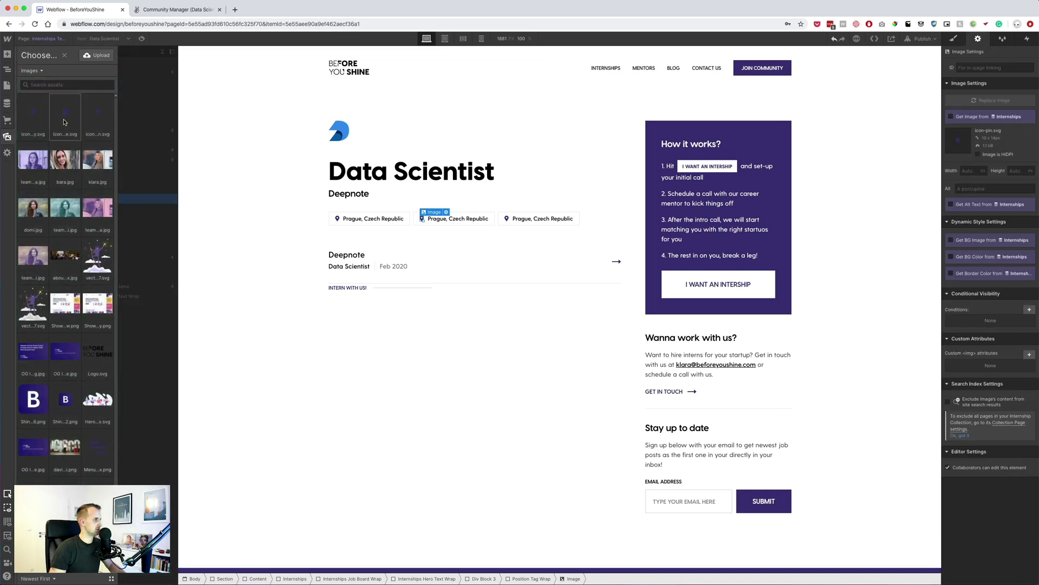
pyautogui.click(64, 122)
# Step: Replace the third tag's pin image with icon-salary.svg
pyautogui.click(508, 219)
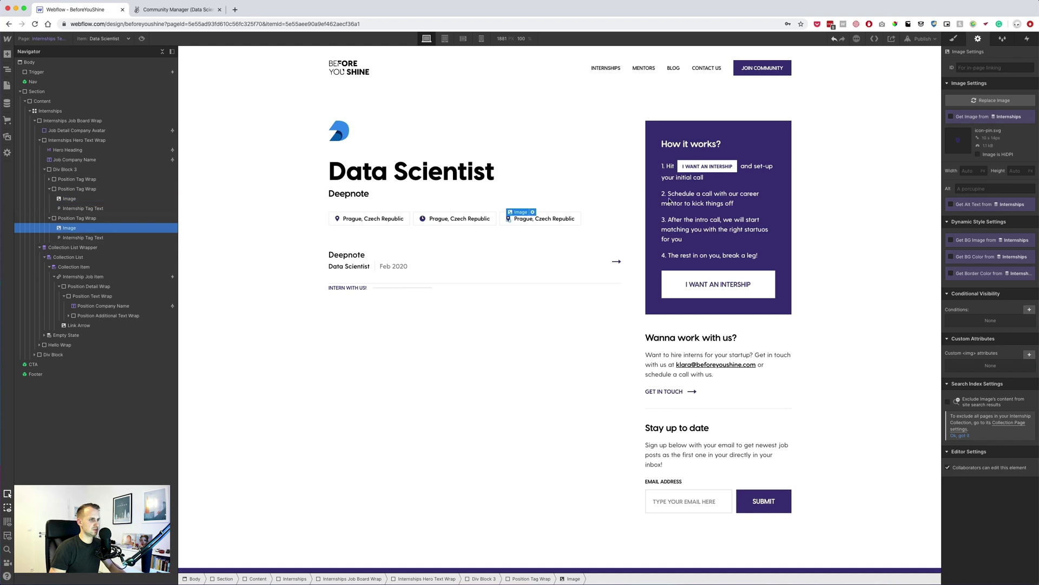
pyautogui.click(995, 101)
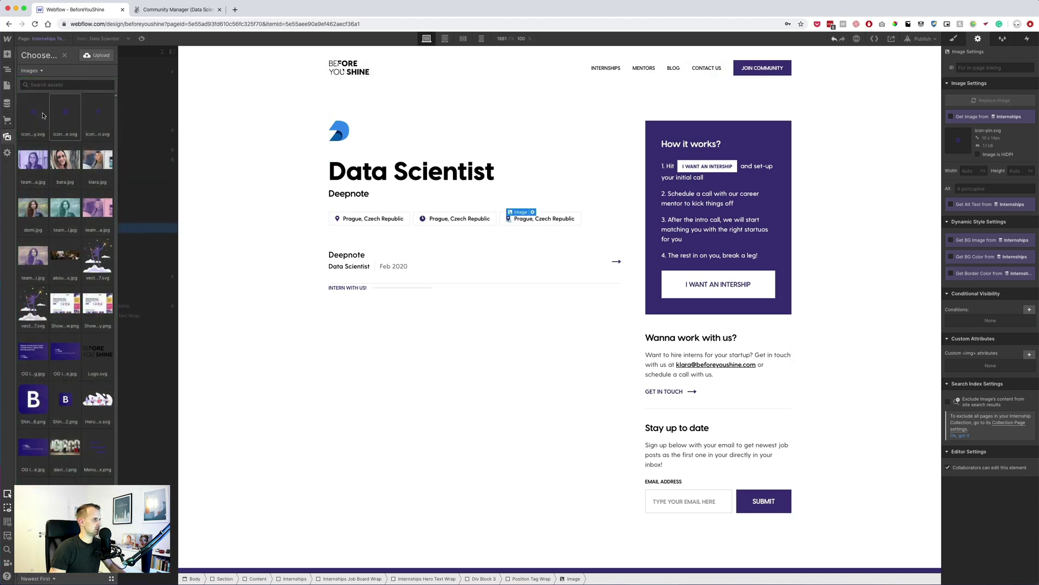
pyautogui.click(39, 115)
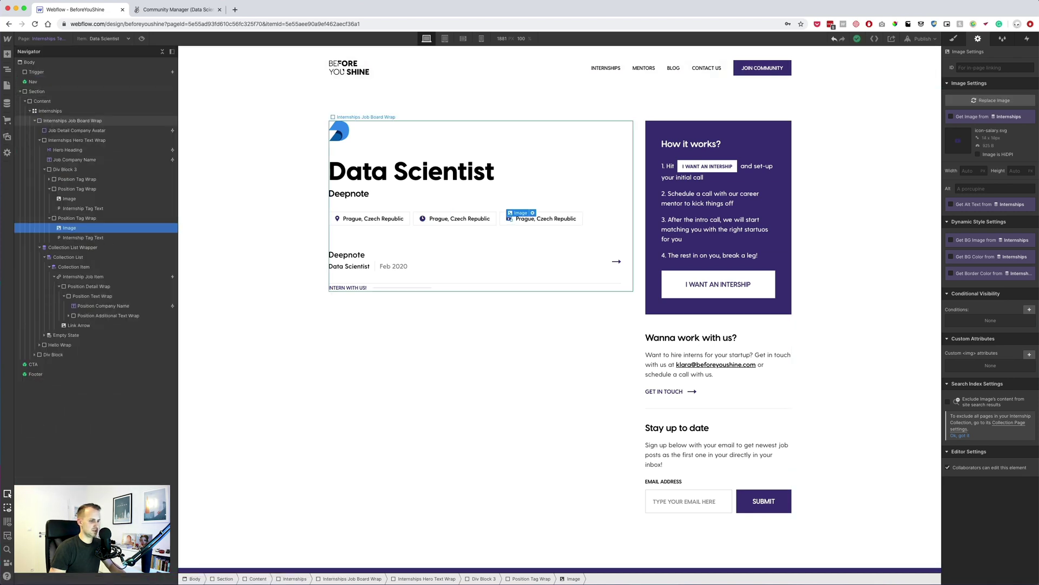
pyautogui.press('super+Tab')
pyautogui.press('super+Tab')
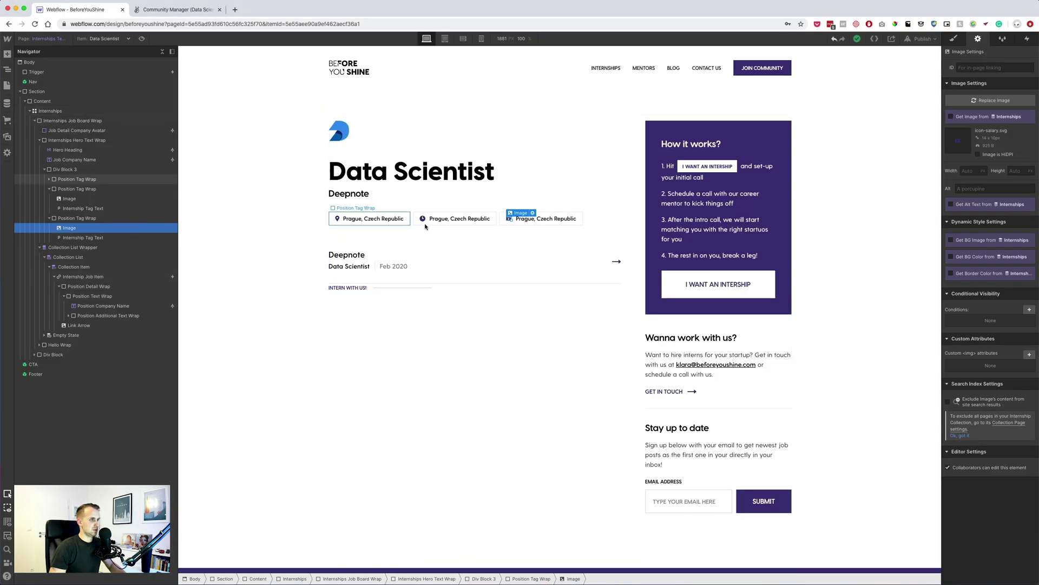
# Step: Bind the first tag's text to the Location field of the Internships collection
pyautogui.click(374, 218)
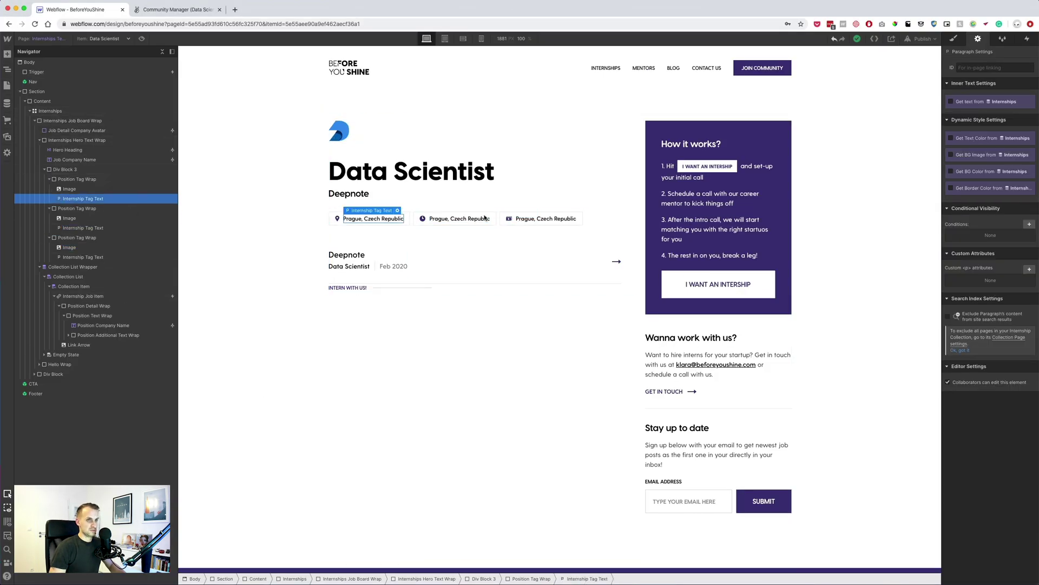
pyautogui.click(970, 103)
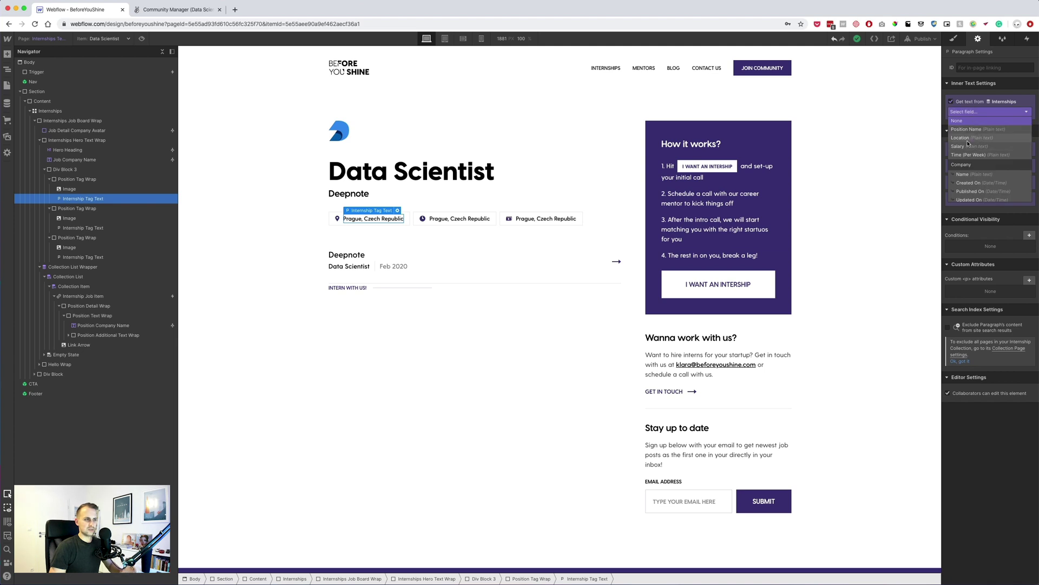
pyautogui.click(969, 142)
# Step: Bind the second tag's text to the Time (Per Week) field of the Internships collection
pyautogui.click(459, 218)
pyautogui.click(962, 103)
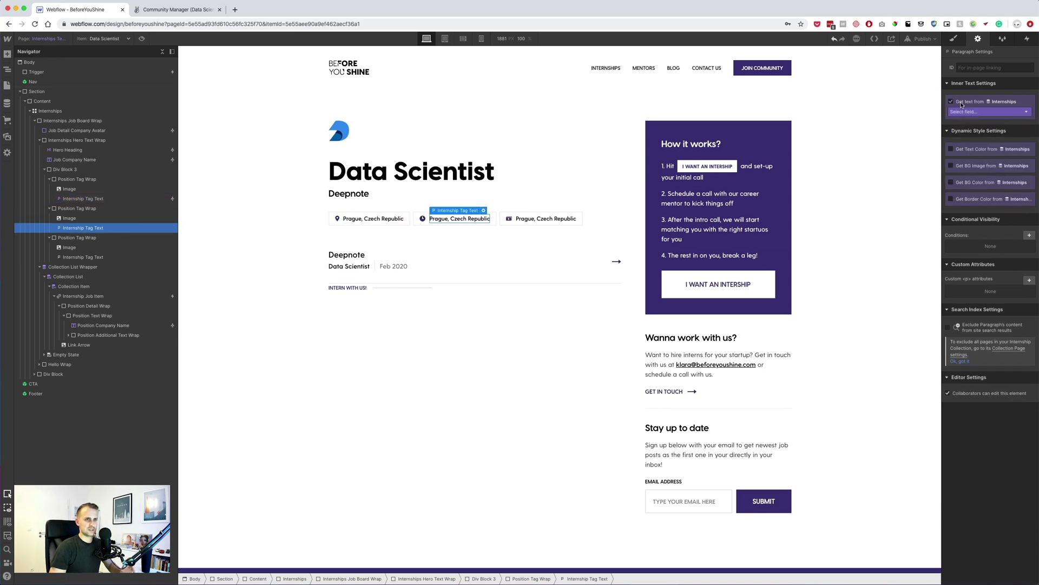
pyautogui.click(967, 112)
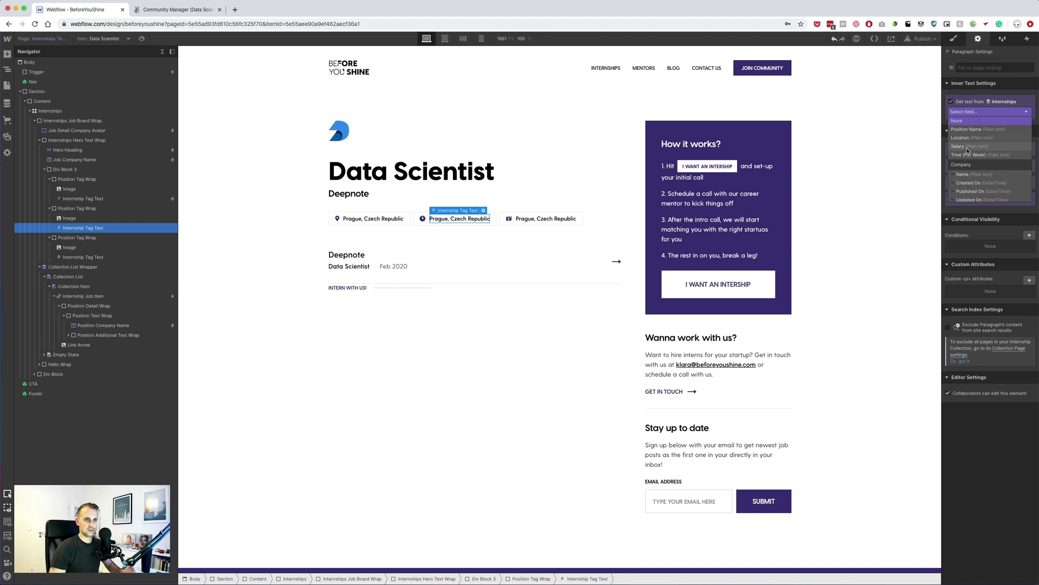
pyautogui.click(968, 155)
# Step: Bind the third tag's text to the Salary field of the Internships collection
pyautogui.click(512, 218)
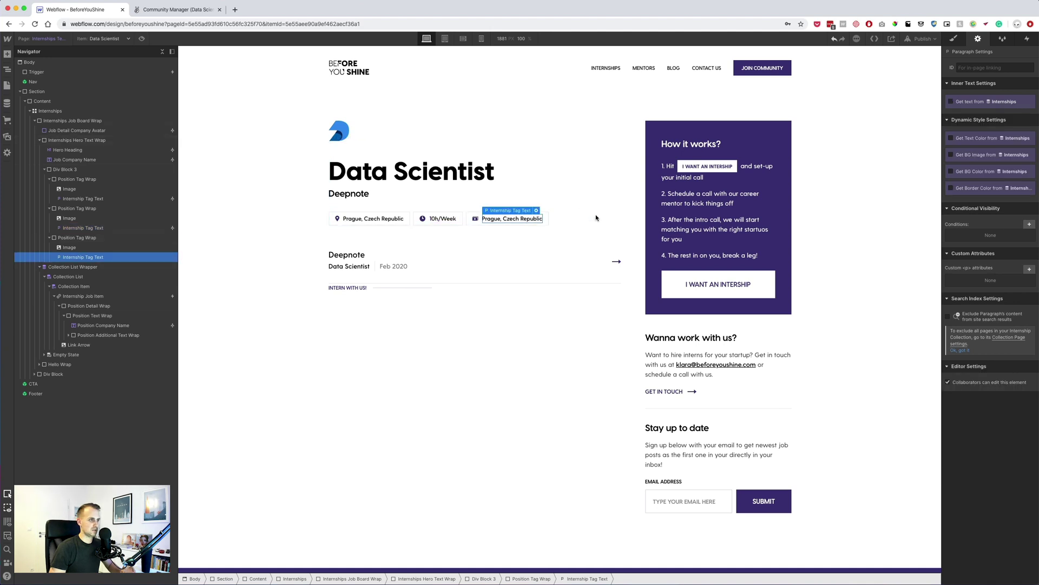
pyautogui.click(962, 102)
pyautogui.click(966, 112)
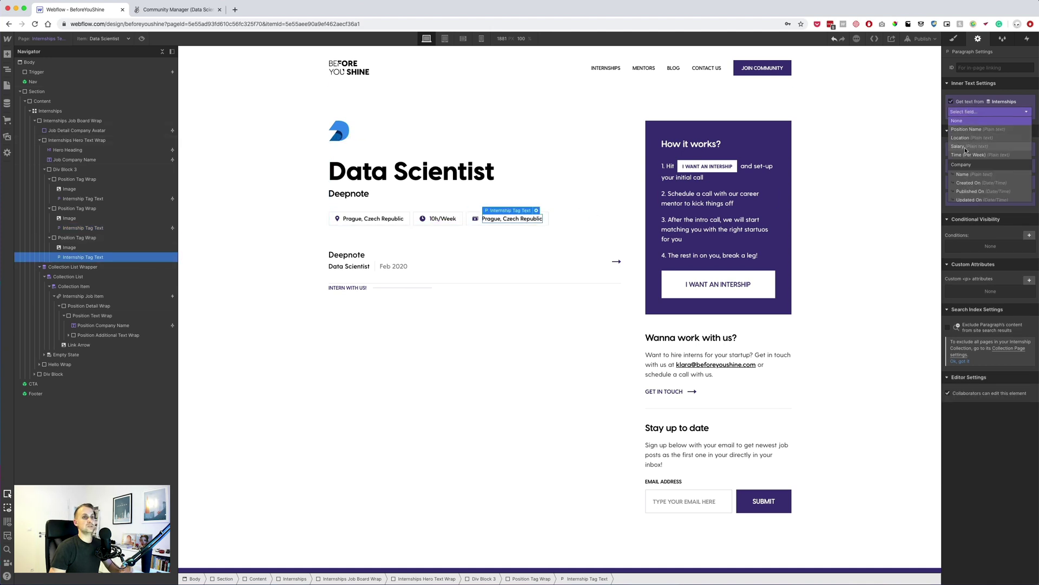
pyautogui.click(967, 147)
# Step: Examine the area below the tags in the Sketch design and compare it with the rest of the Webflow page
pyautogui.click(477, 271)
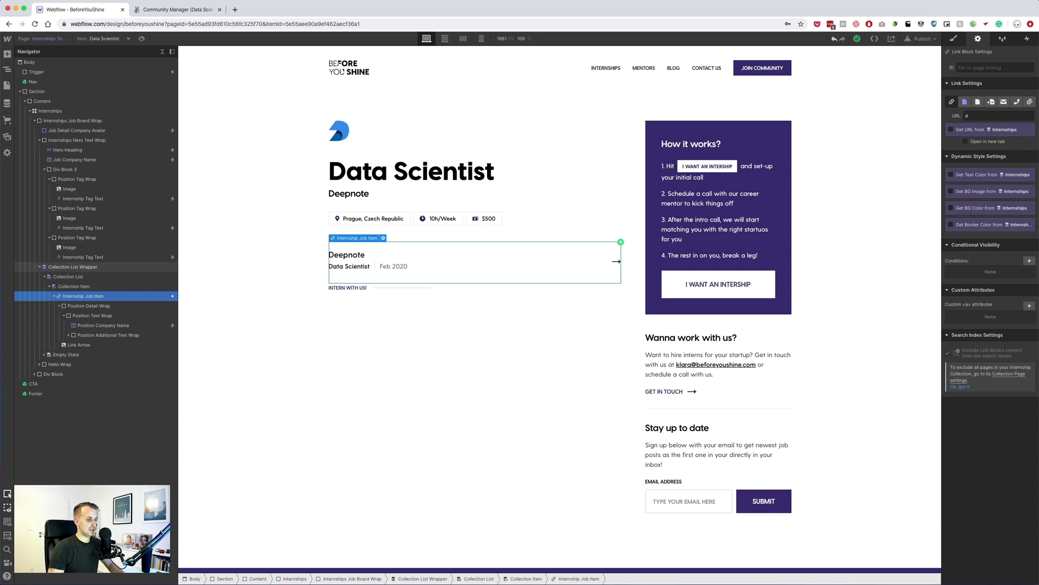
pyautogui.press('super+Tab')
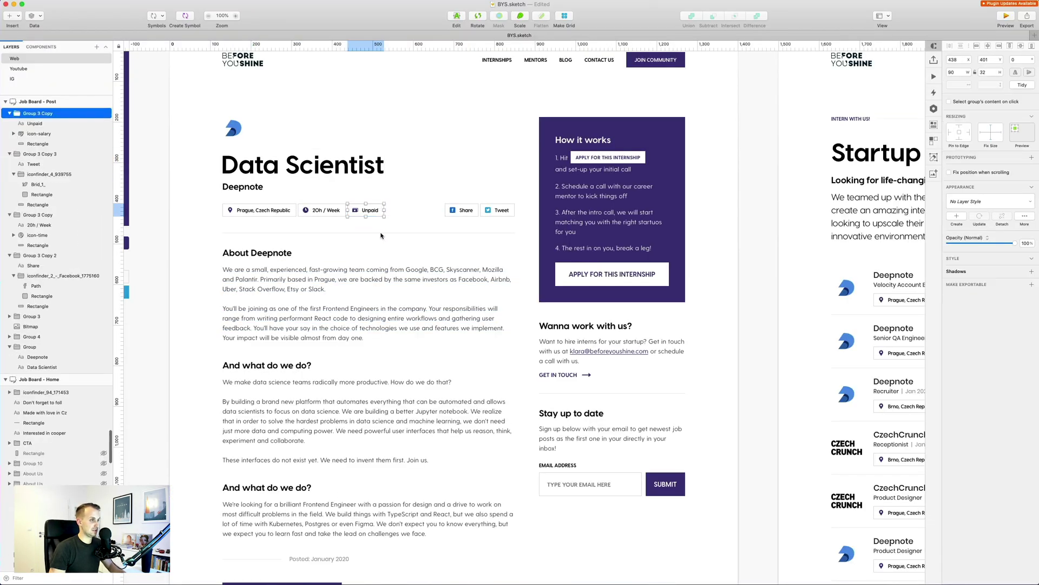
pyautogui.press('super+Tab')
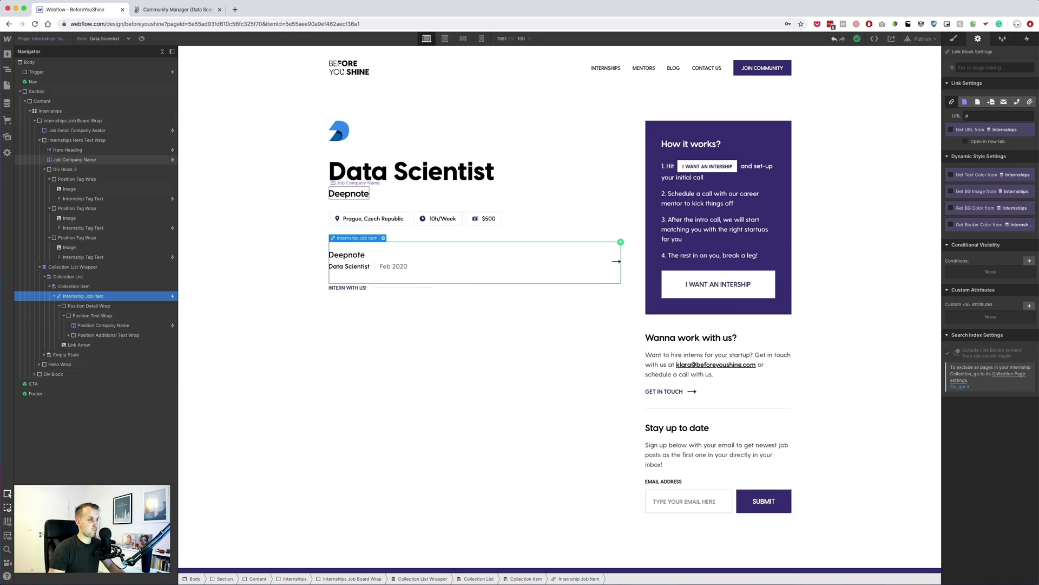
pyautogui.scroll(-5, 390, 292)
pyautogui.doubleClick(454, 457)
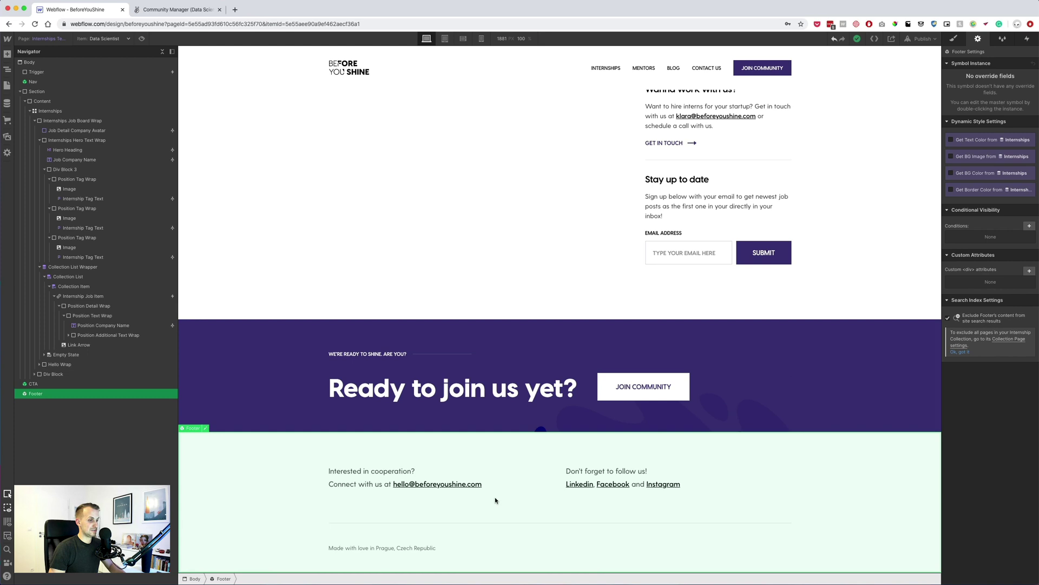
pyautogui.doubleClick(455, 279)
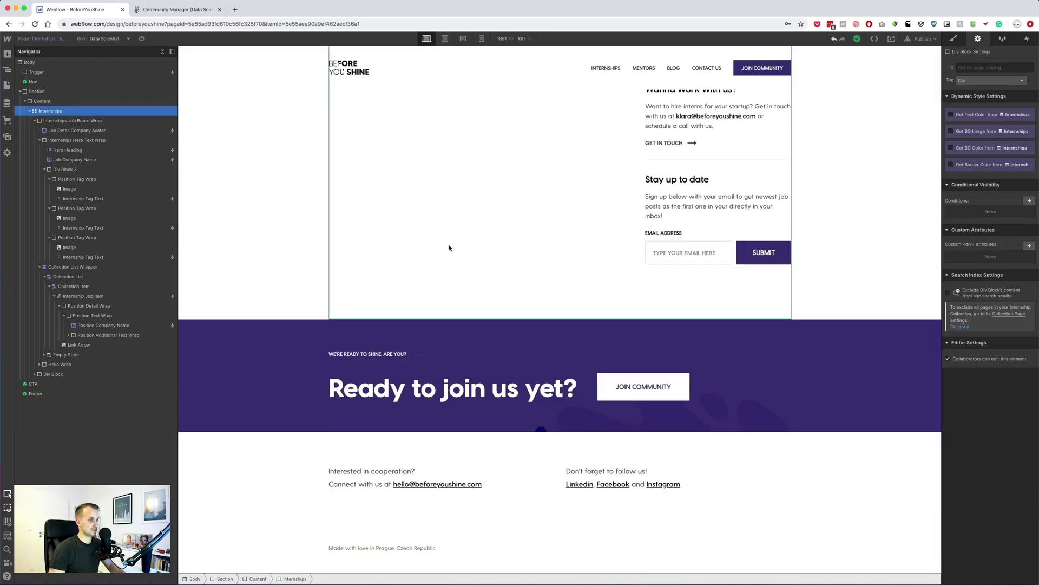
pyautogui.scroll(5, 449, 255)
# Step: Paste a Divider into the Internships Hero Text Wrap directly below the tag container
pyautogui.click(460, 197)
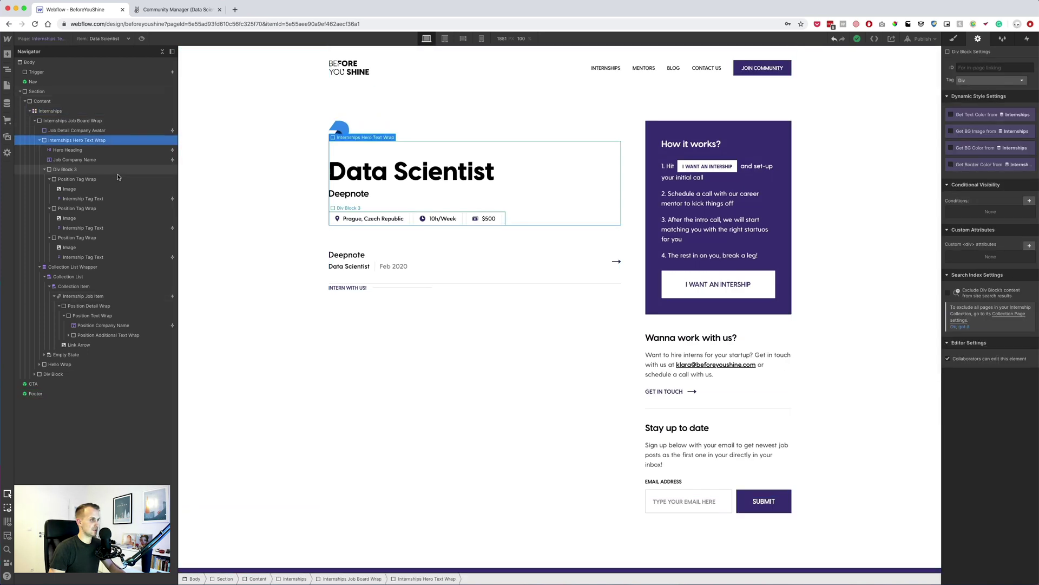
pyautogui.click(44, 170)
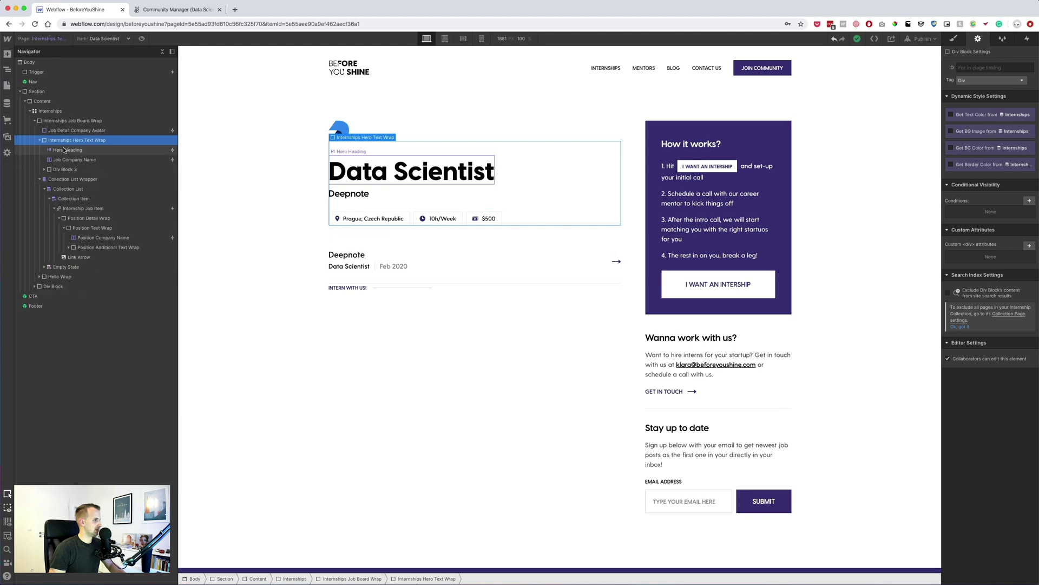
pyautogui.press('super+v')
pyautogui.click(57, 179)
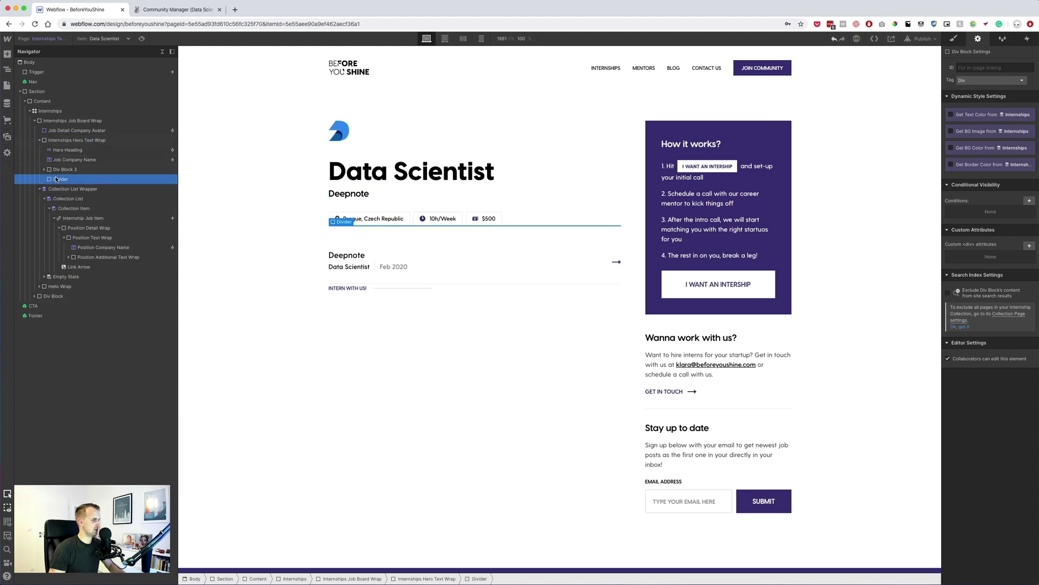
# Step: Set the tag container's bottom margin to 40 px and rename its class Position Tags Wrap
pyautogui.click(54, 170)
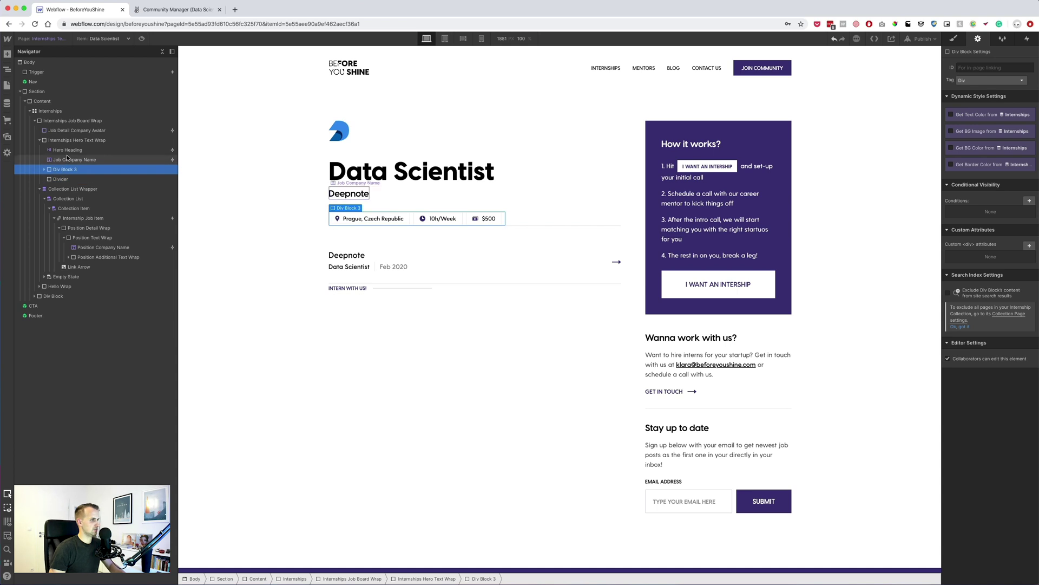
pyautogui.click(954, 39)
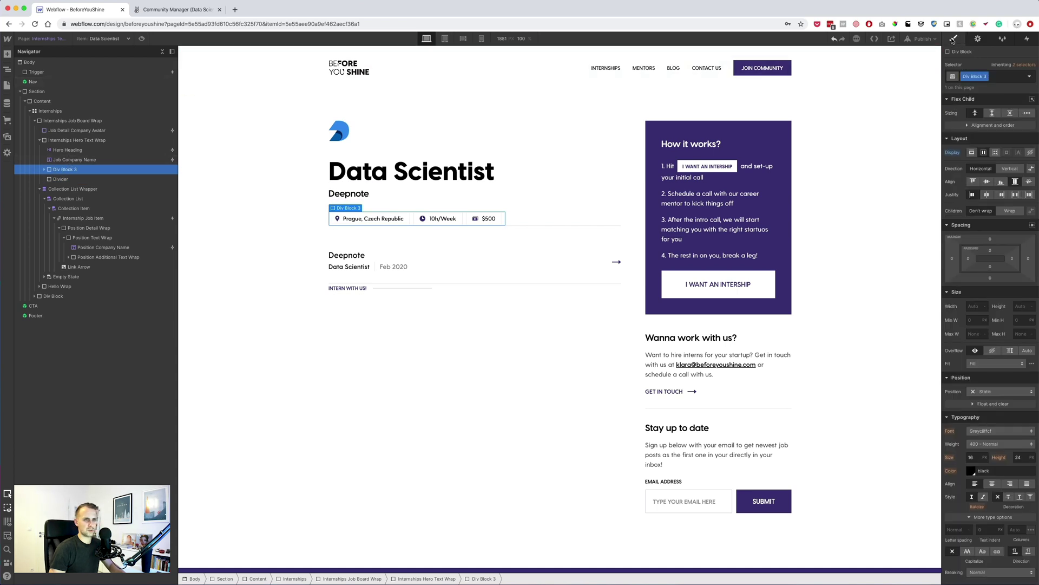
pyautogui.click(990, 278)
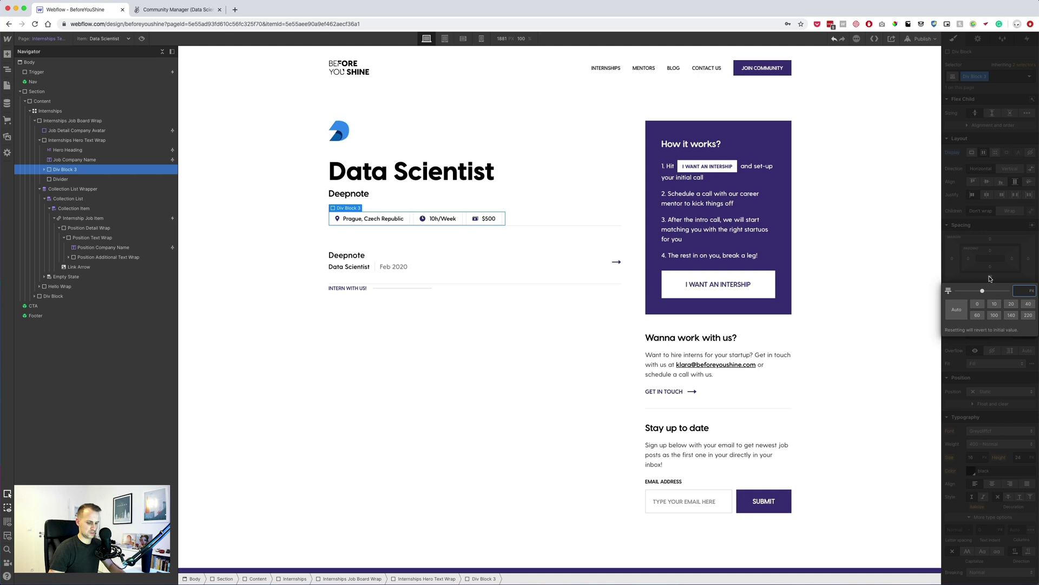
pyautogui.press('Return')
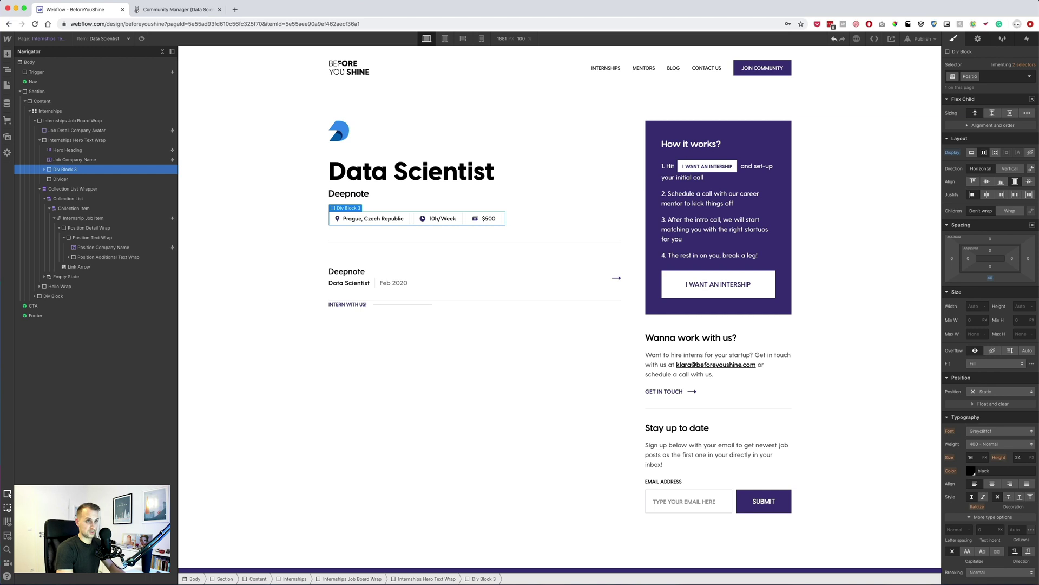
pyautogui.press('Return')
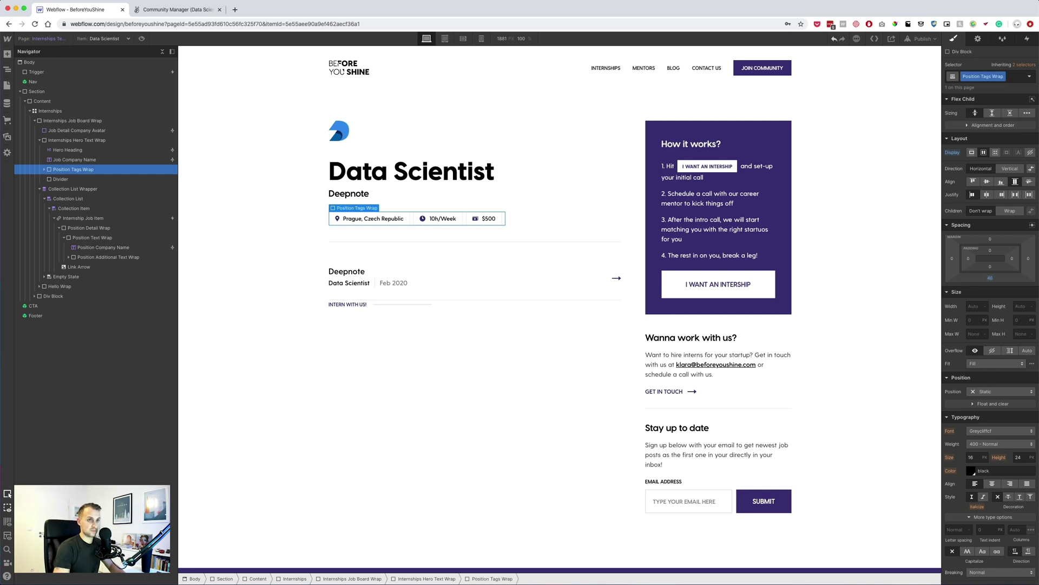
# Step: Open the Blog Posts Template and examine how its article content is laid out
pyautogui.click(406, 287)
pyautogui.click(406, 284)
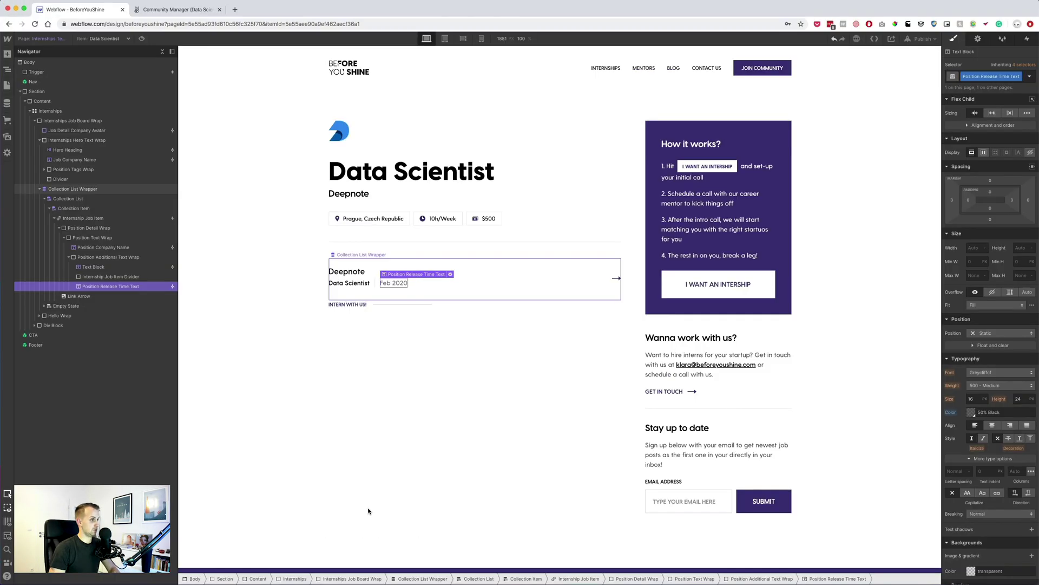
pyautogui.click(7, 85)
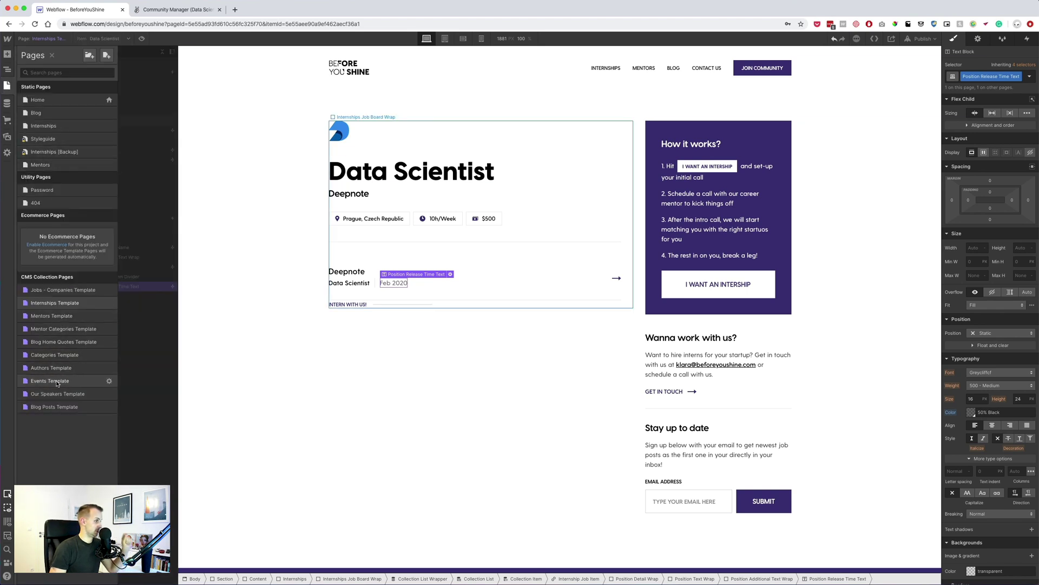
pyautogui.click(54, 408)
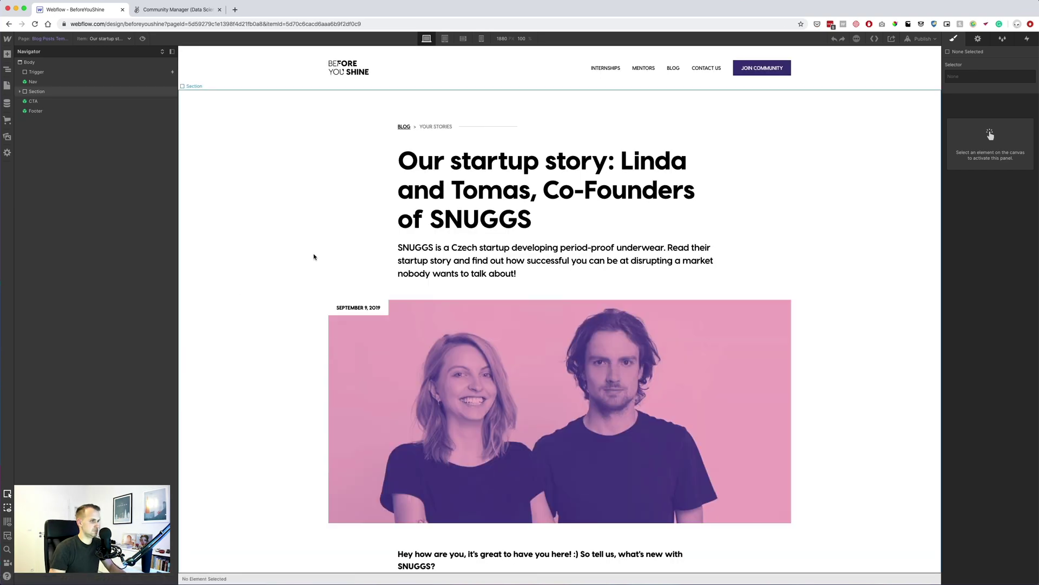
pyautogui.scroll(-10, 343, 325)
# Step: Add a Rich Text element to the Internships Job Board Wrap on the Internships Template page
pyautogui.click(469, 301)
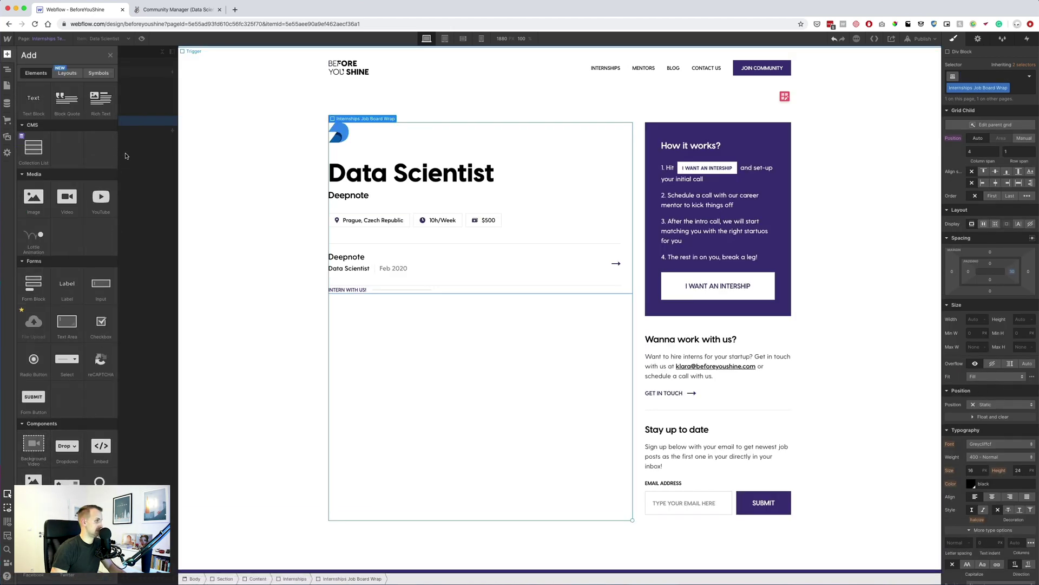
pyautogui.click(101, 106)
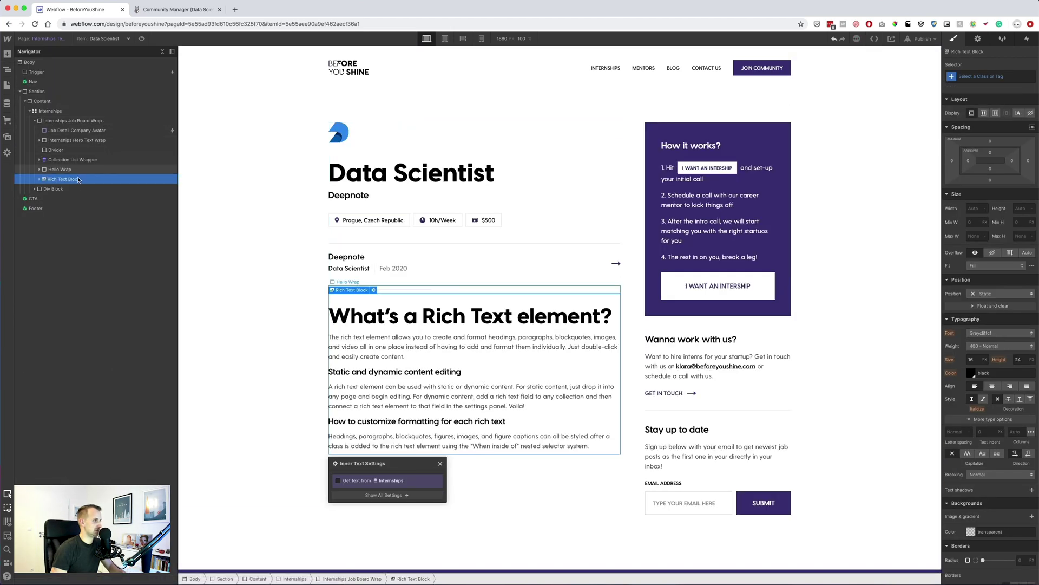
# Step: Apply the Blog Post Rich Text class to the new rich text element and bind its content to the Internship Description field
pyautogui.press('super+Return')
pyautogui.write('rich te')
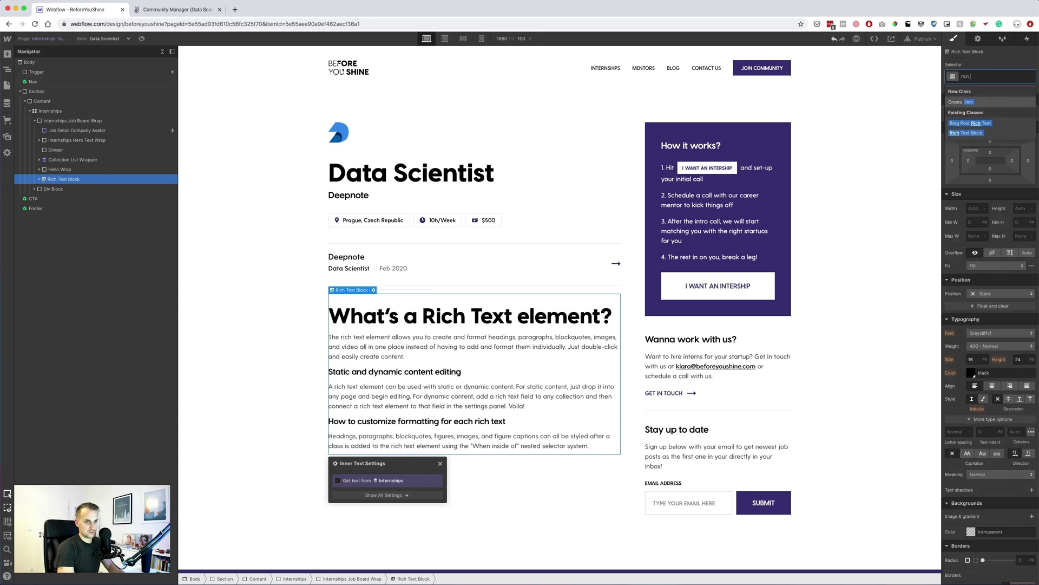
pyautogui.click(965, 123)
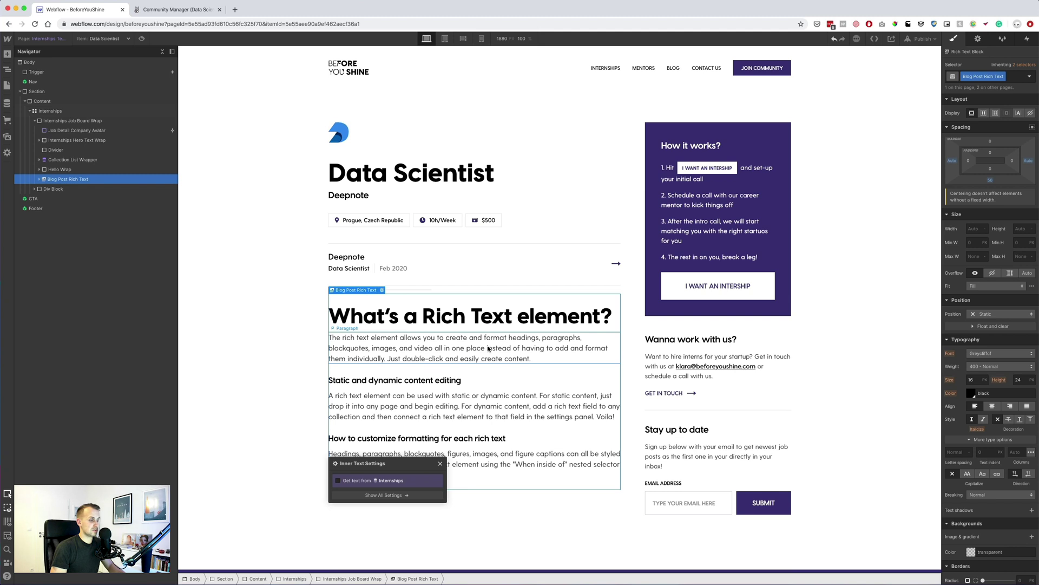
pyautogui.click(338, 480)
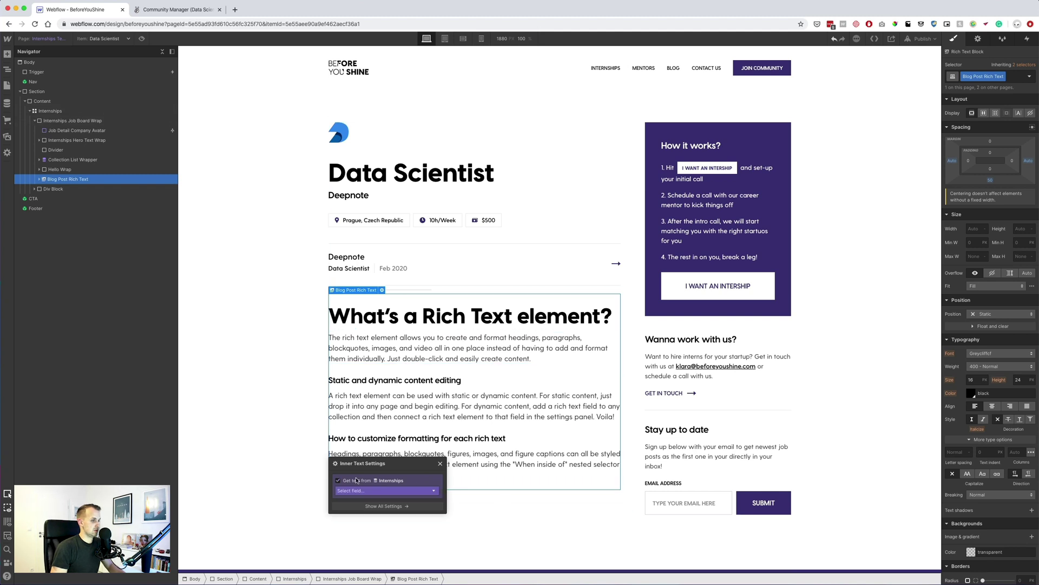
pyautogui.click(382, 491)
pyautogui.click(360, 507)
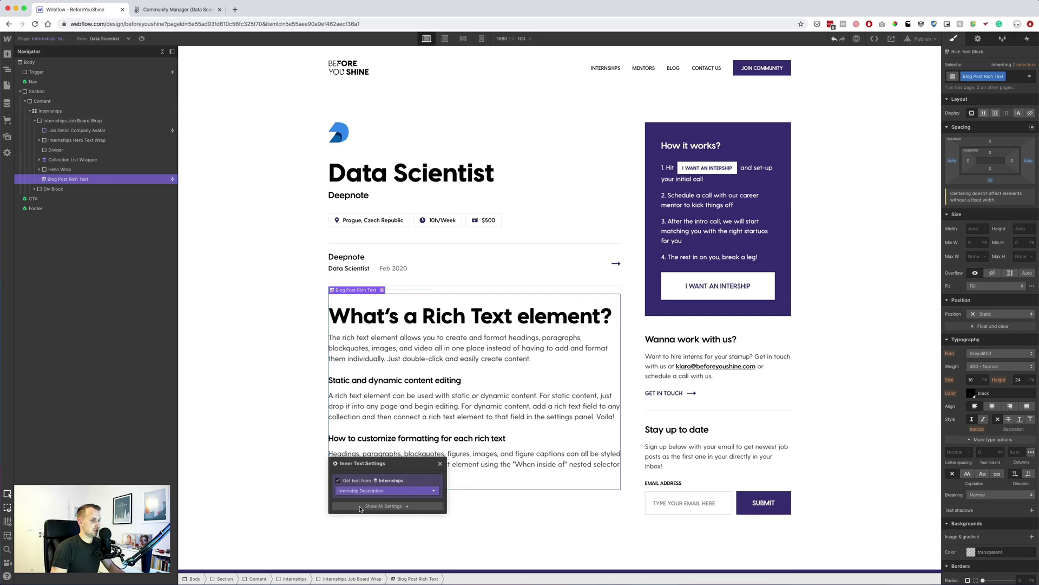
pyautogui.click(440, 464)
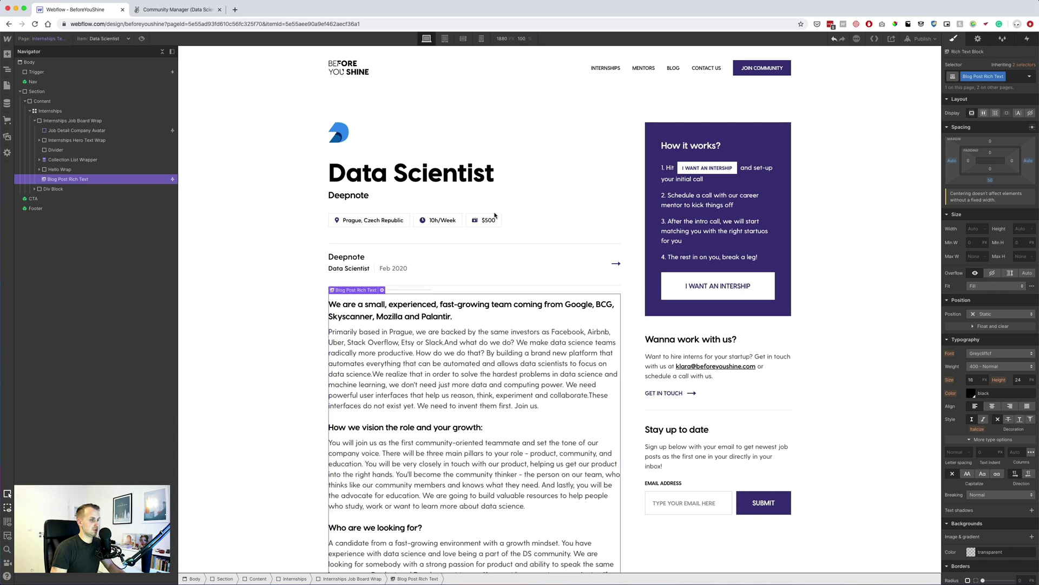
# Step: Delete the Collection List Wrapper from the Internships Job Board Wrap and move the Hello Wrap below the Blog Post Rich Text
pyautogui.click(434, 276)
pyautogui.click(59, 161)
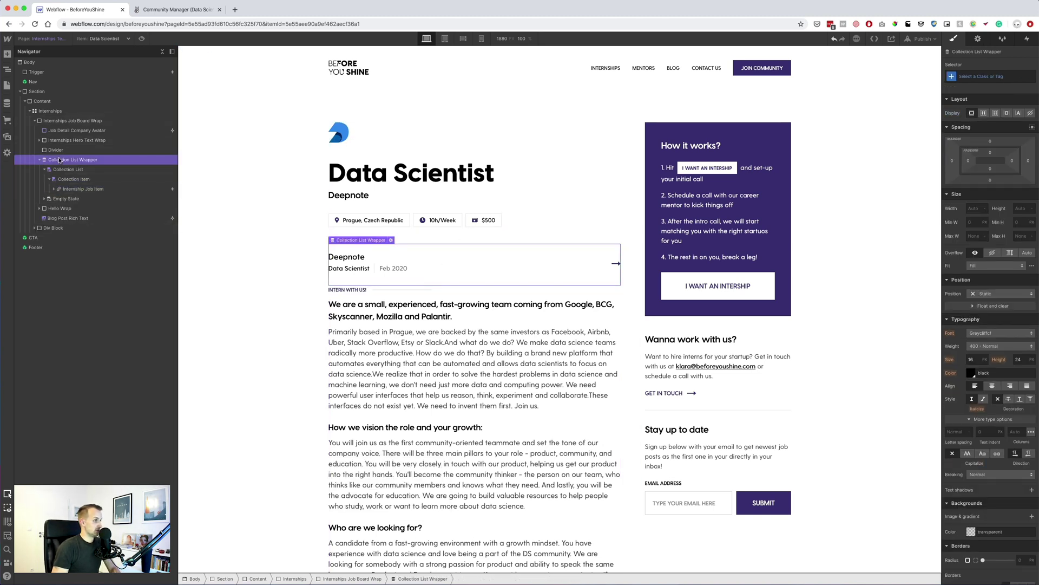
pyautogui.press('Delete')
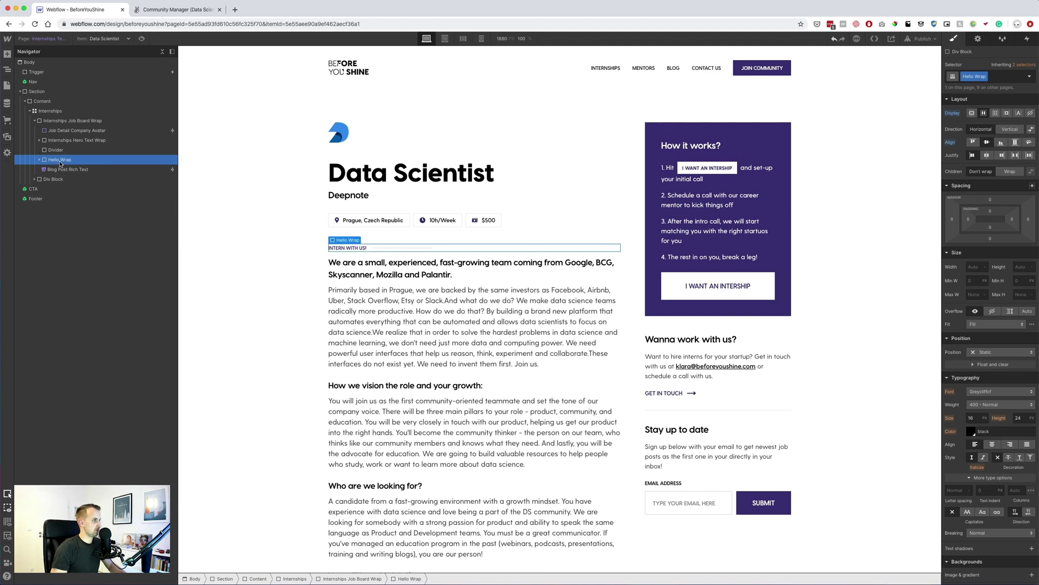
pyautogui.moveTo(60, 162); pyautogui.dragTo(57, 175)
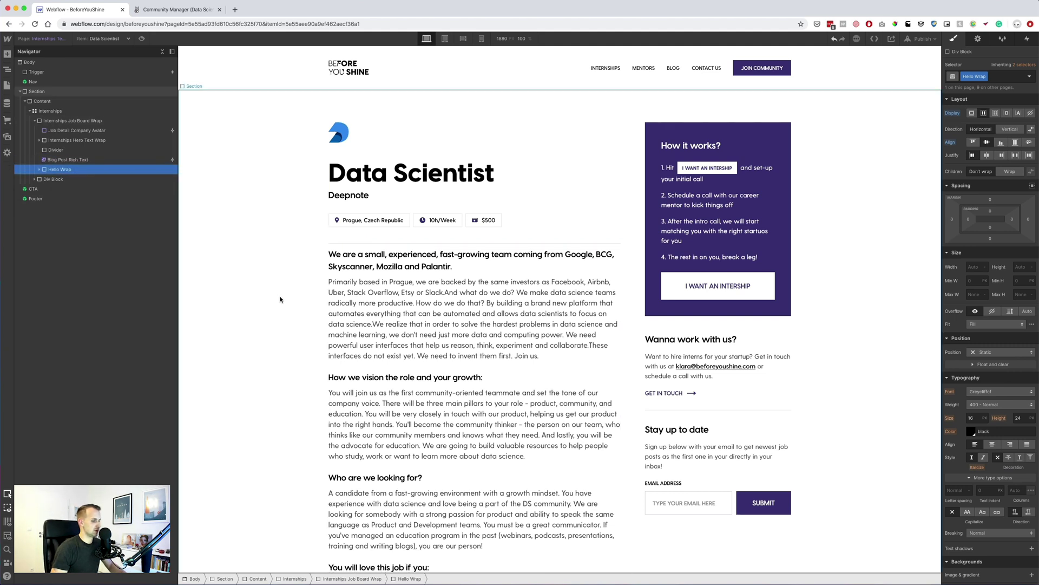
# Step: Switch to the Sketch design, examine the posted date text below the job description, and return to Webflow
pyautogui.scroll(-5, 280, 300)
pyautogui.click(167, 10)
pyautogui.click(109, 9)
pyautogui.press('super+Tab')
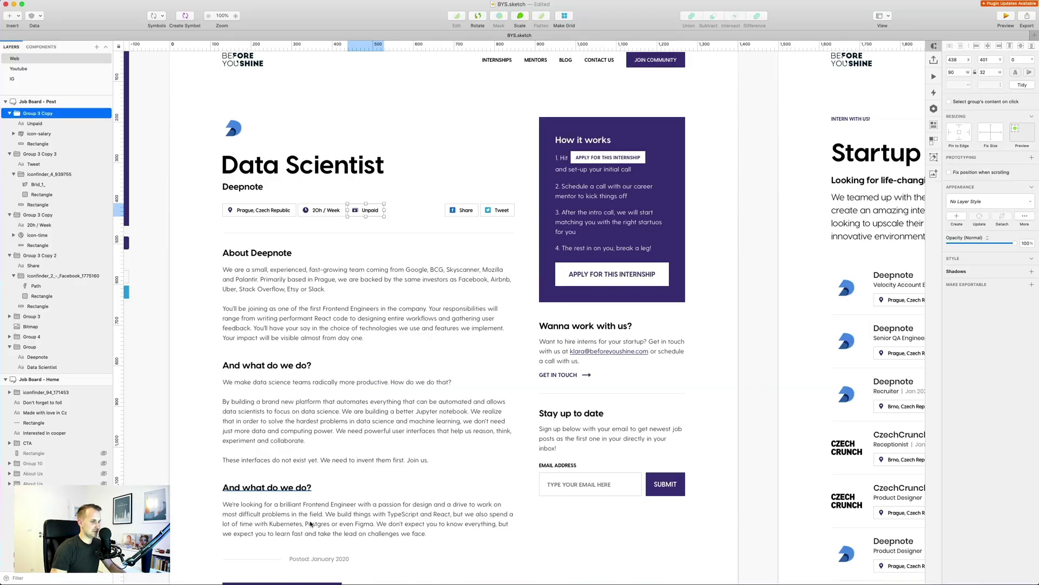
pyautogui.doubleClick(330, 559)
pyautogui.doubleClick(350, 557)
pyautogui.press('Escape')
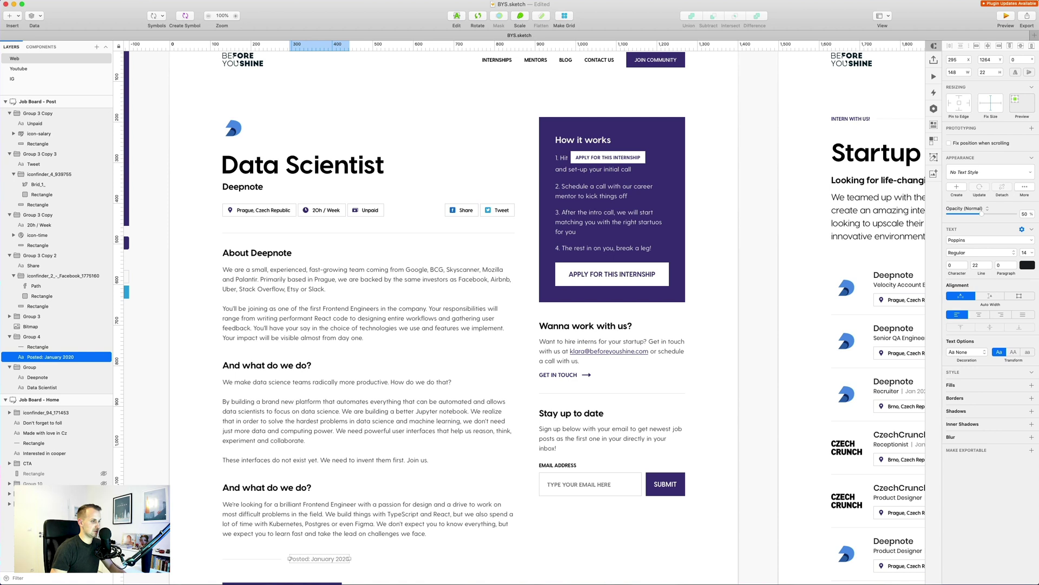
pyautogui.press('super+Tab')
# Step: Replace the Hello Text Hero text below the job description with "POSTED: JANUARY 2020"
pyautogui.click(361, 394)
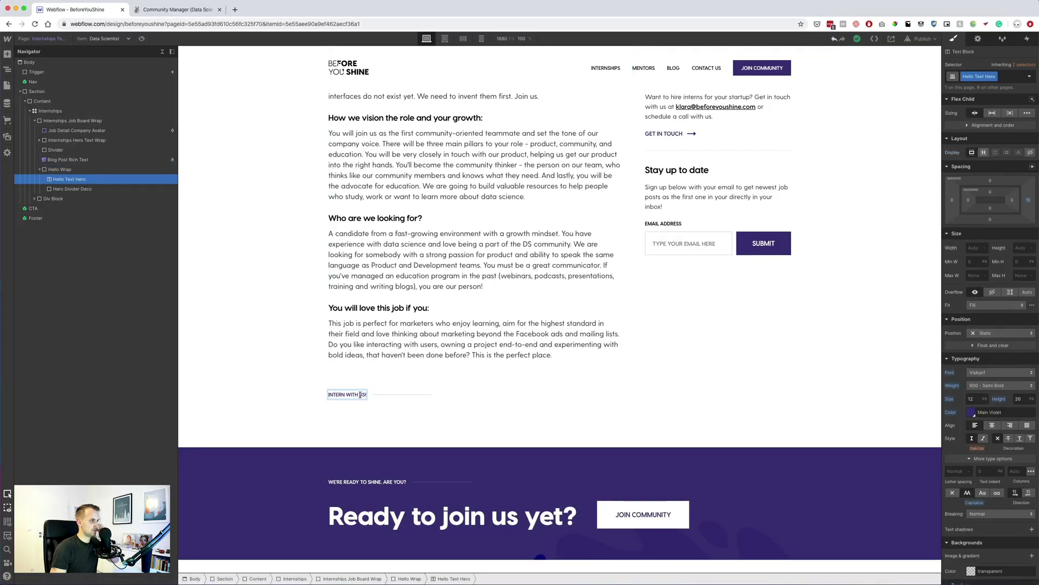
pyautogui.doubleClick(366, 397)
pyautogui.press('super+a')
pyautogui.write('POSTED: JANUARY 2020')
pyautogui.press('super+a')
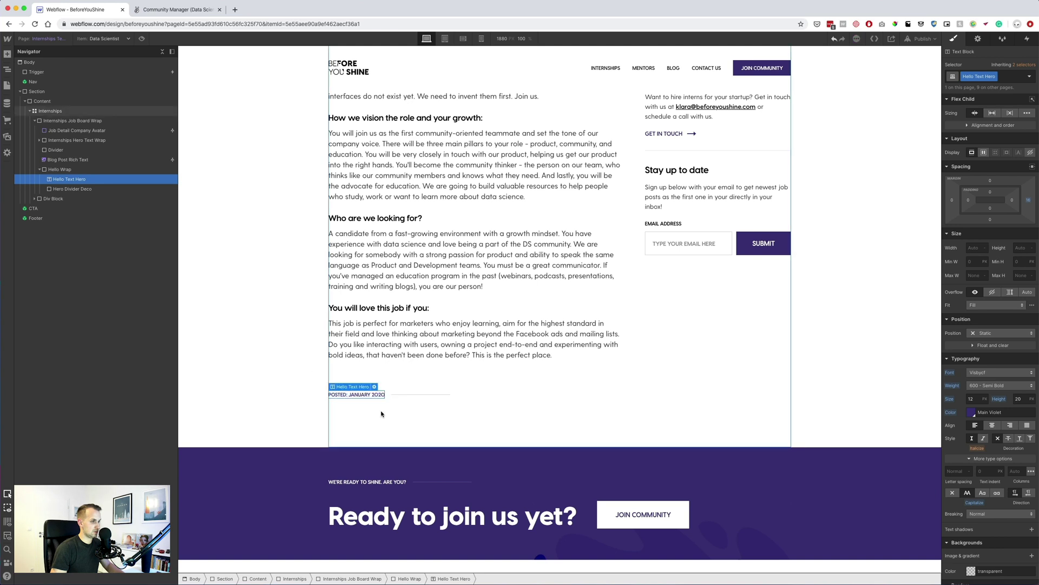
pyautogui.click(386, 402)
# Step: Reorder the Hello Wrap so that the Hello Text Hero comes after the Hero Divider Deco
pyautogui.click(69, 180)
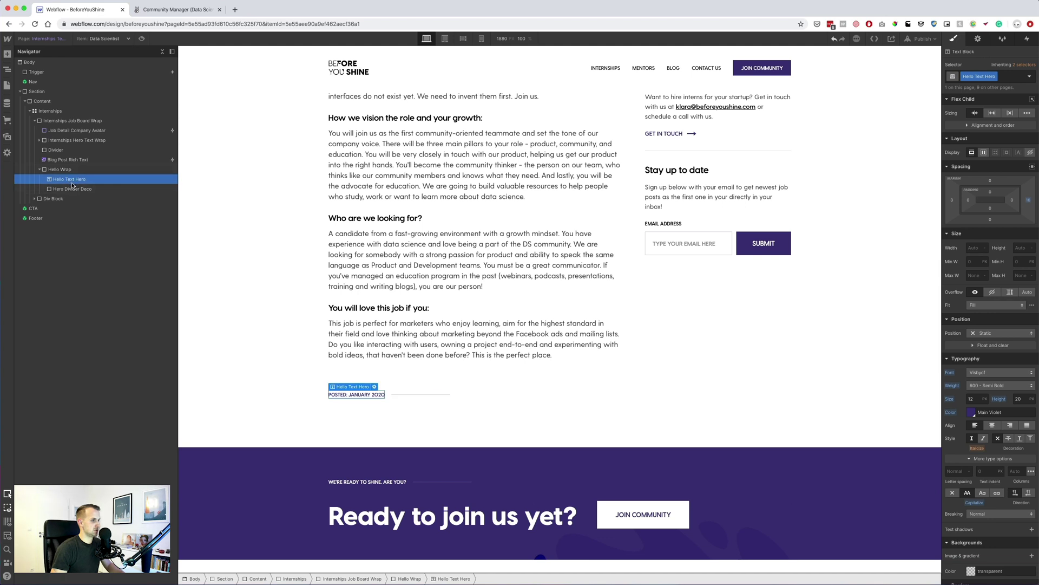
pyautogui.moveTo(74, 183); pyautogui.dragTo(76, 194)
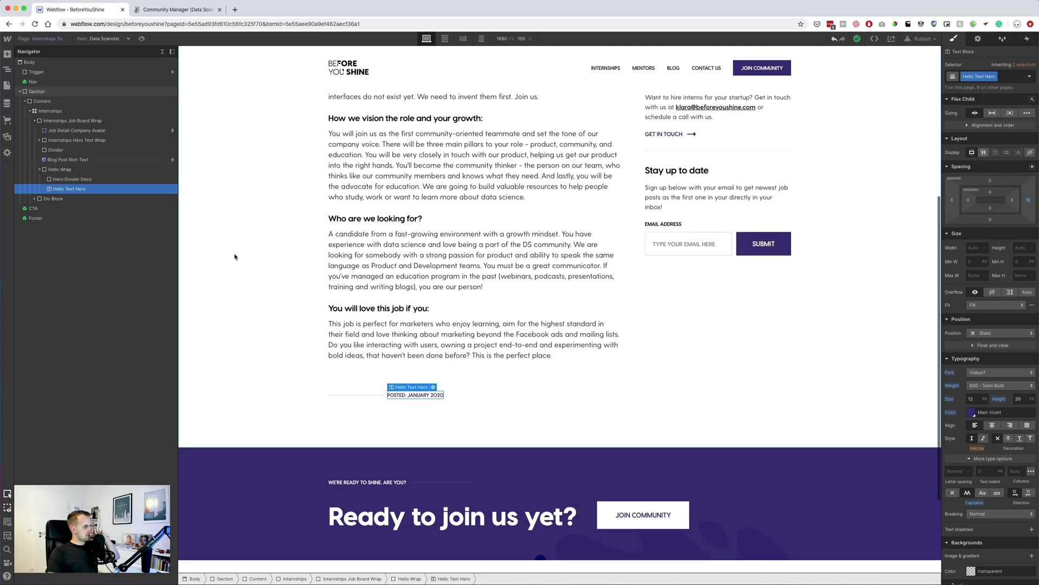
pyautogui.click(69, 180)
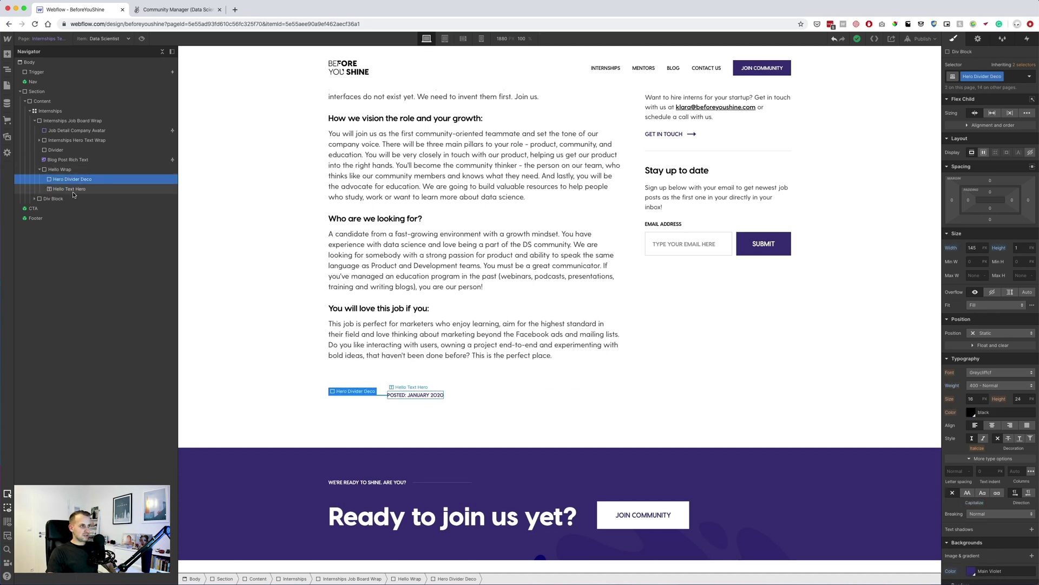
# Step: Add the existing Greyish Hello Text combo class and a new Job Date Text combo class to the posted date text
pyautogui.click(74, 192)
pyautogui.click(995, 77)
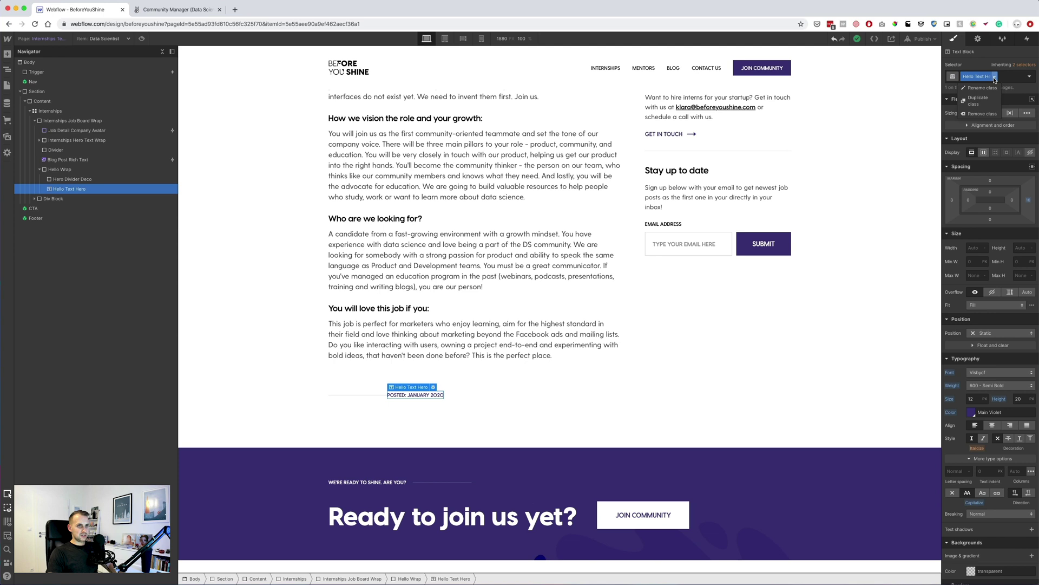
pyautogui.click(1007, 78)
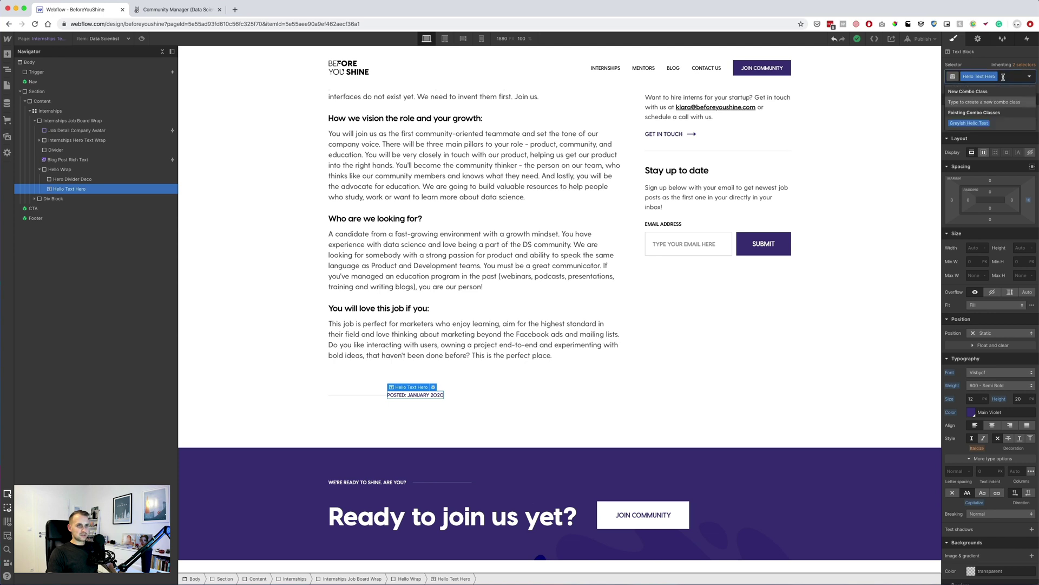
pyautogui.click(987, 124)
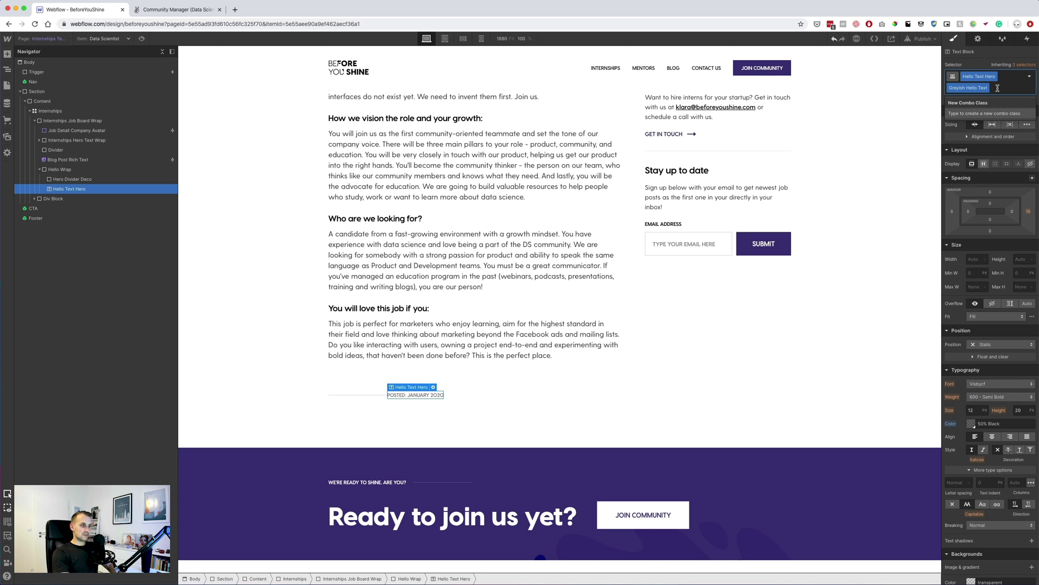
pyautogui.write('Job Date Text')
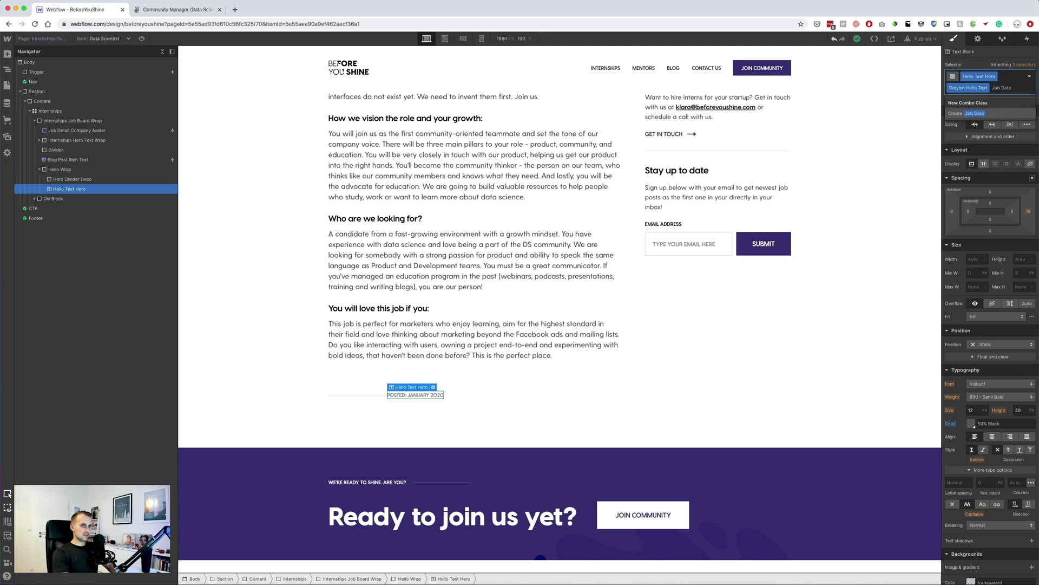
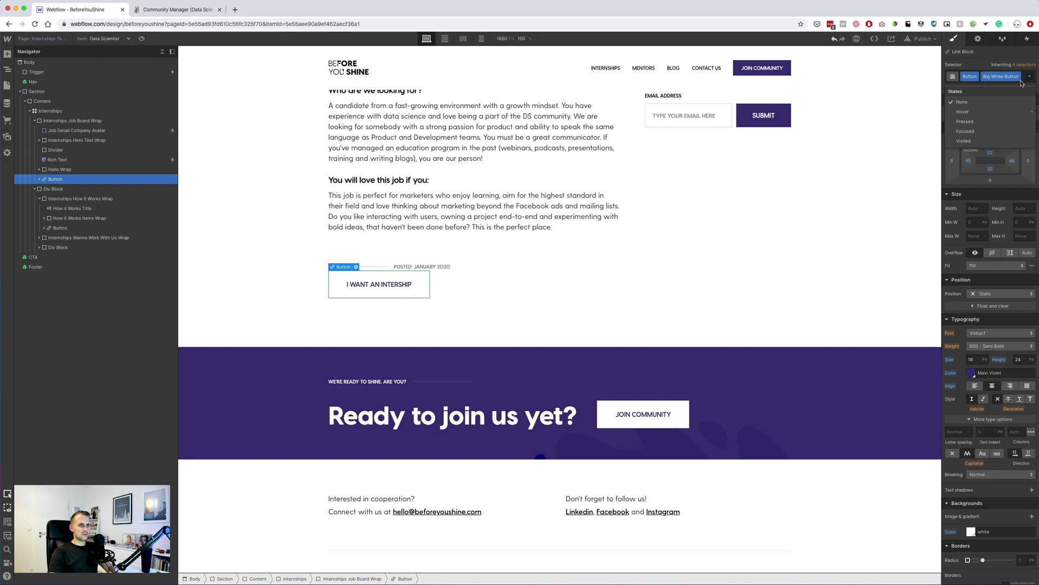
# Step: Replace the Big White Button combo class with Big Violet Button on the button below the posted date
pyautogui.click(1023, 77)
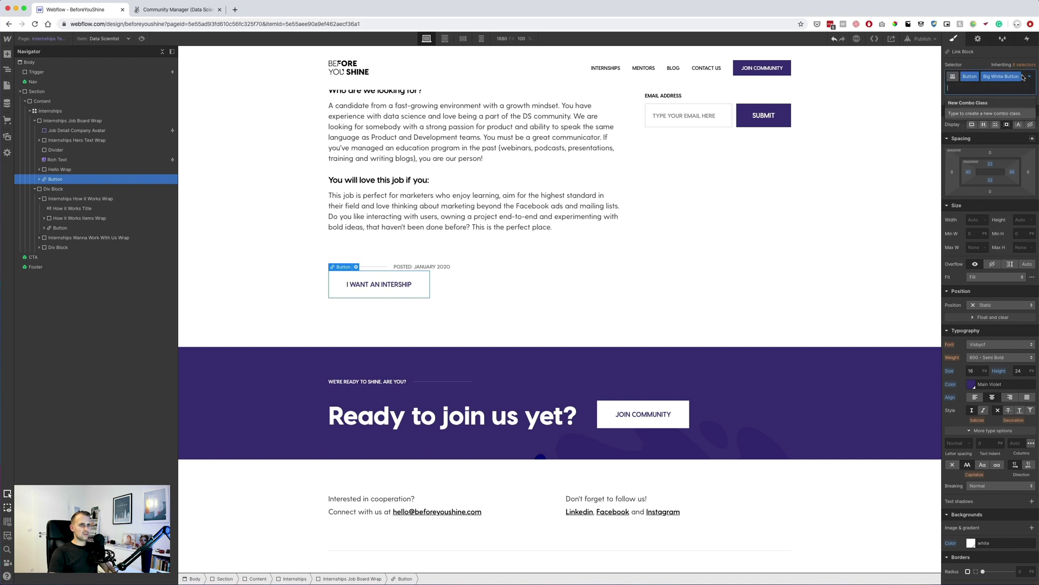
pyautogui.press('BackSpace')
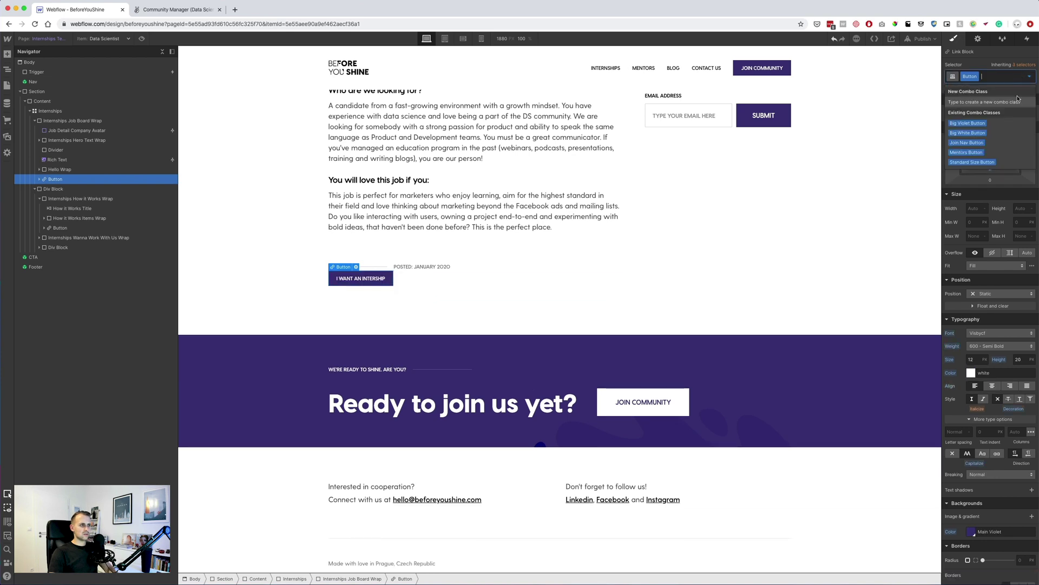
pyautogui.click(969, 124)
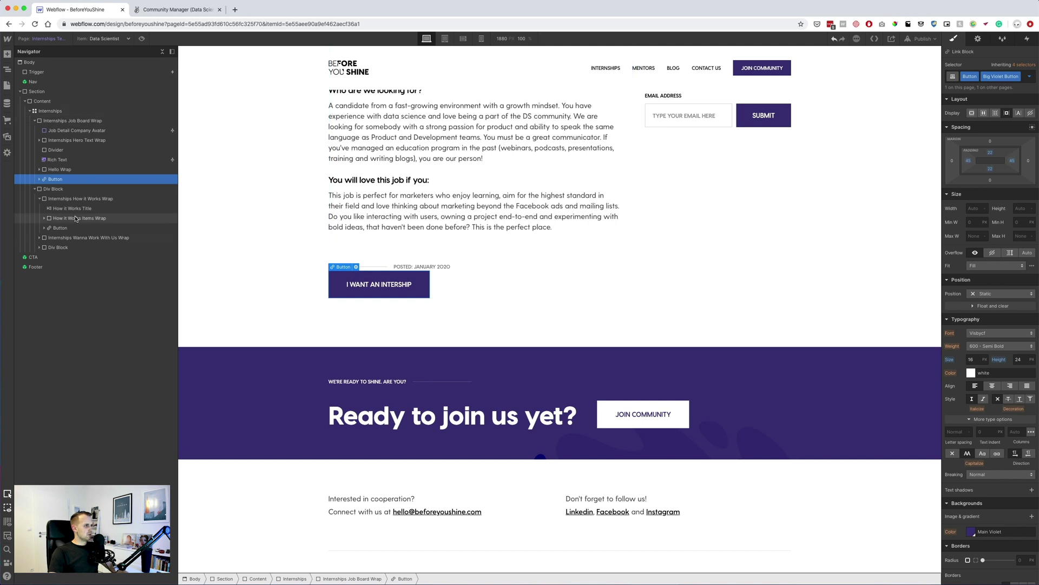
# Step: Add a new combo class named Job Date Wrap to the Hello Wrap around the posted date
pyautogui.click(60, 172)
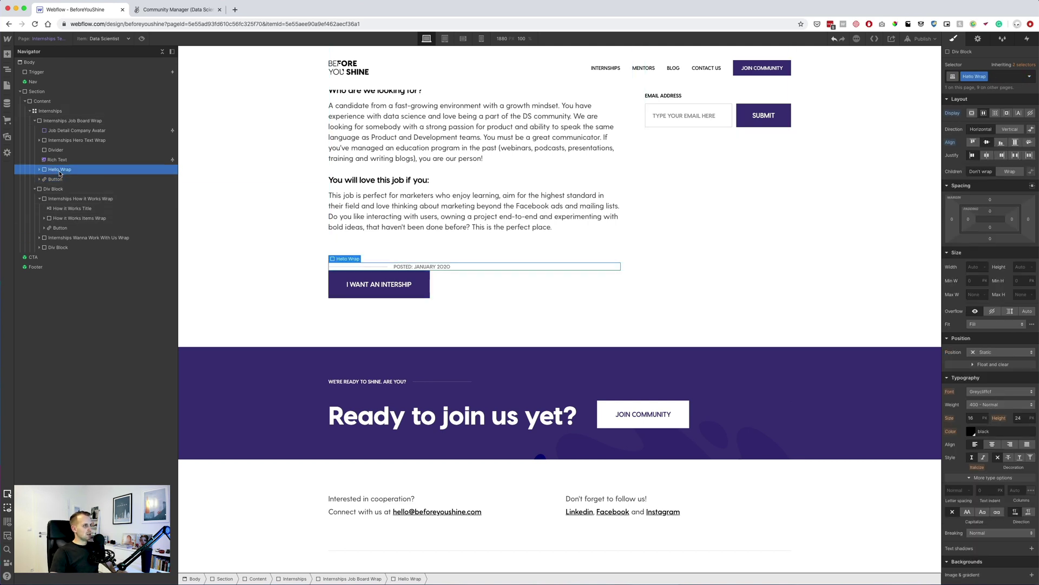
pyautogui.click(999, 77)
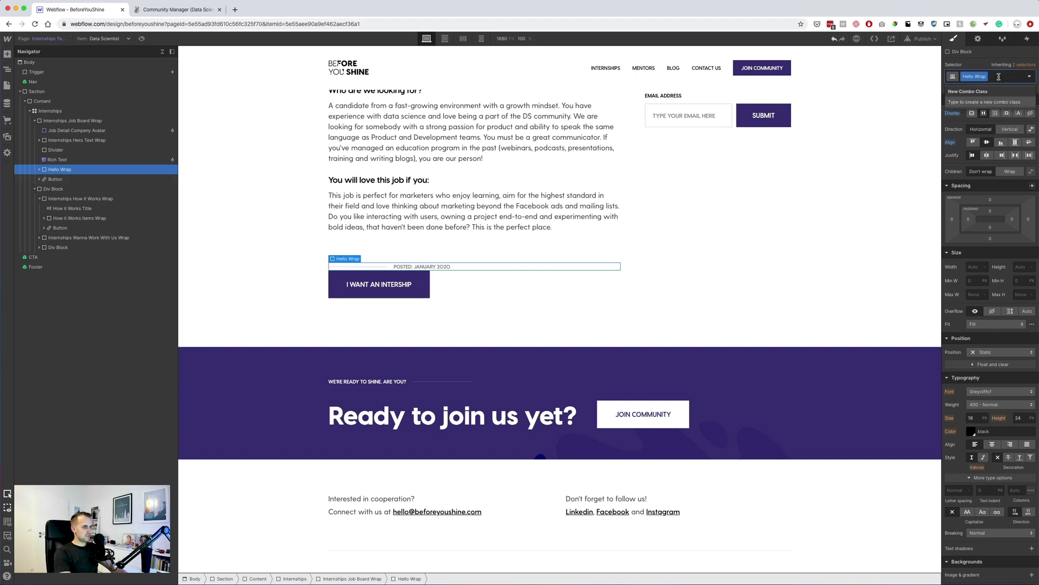
pyautogui.write('Jobs')
pyautogui.press('BackSpace')
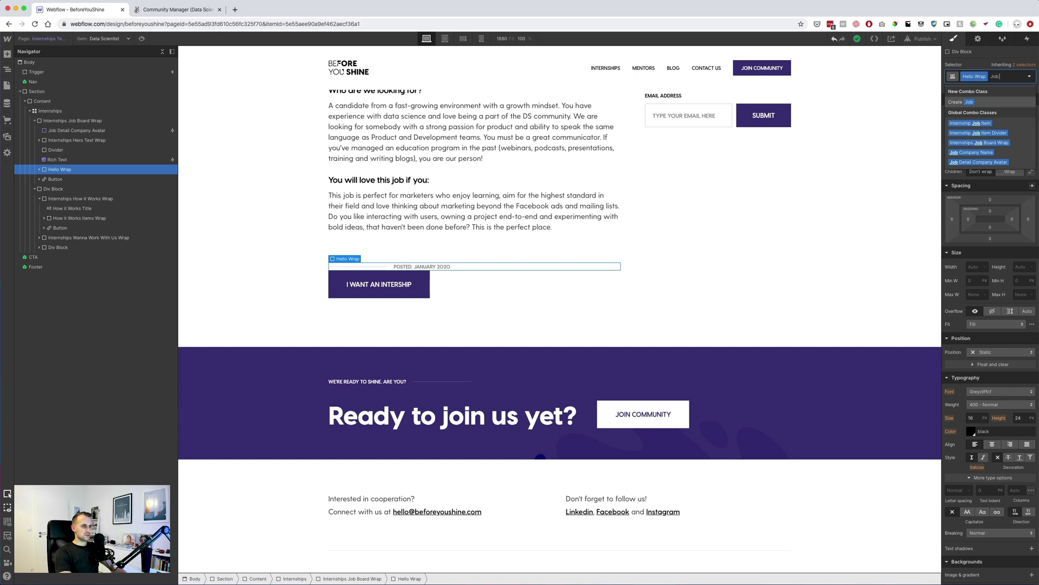
pyautogui.write('Date')
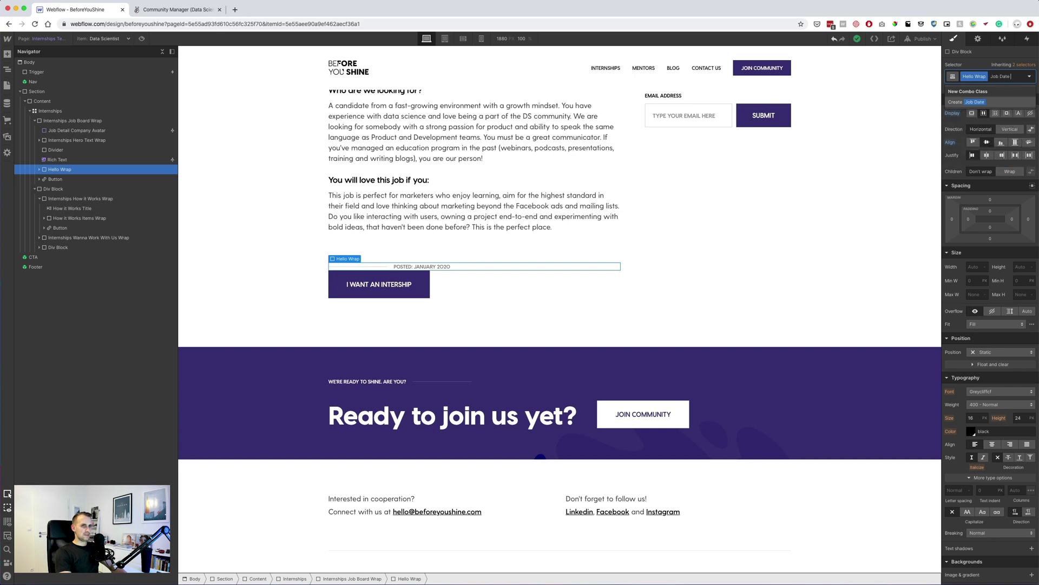
pyautogui.write(' Wrap')
pyautogui.press('Return')
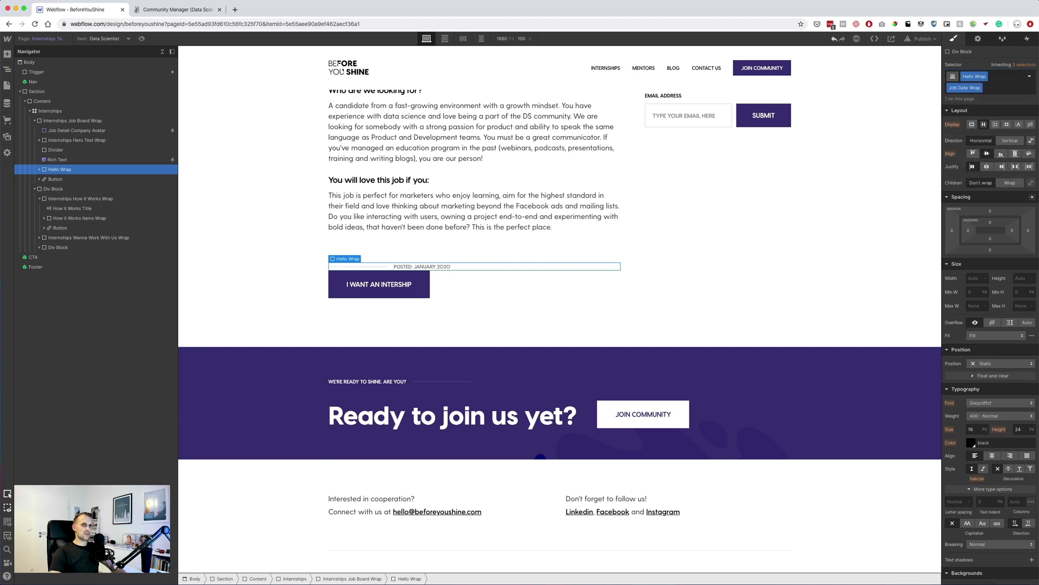
# Step: Give the Hello Wrap around the posted date a bottom margin to separate it from the button
pyautogui.moveTo(991, 252); pyautogui.dragTo(991, 276)
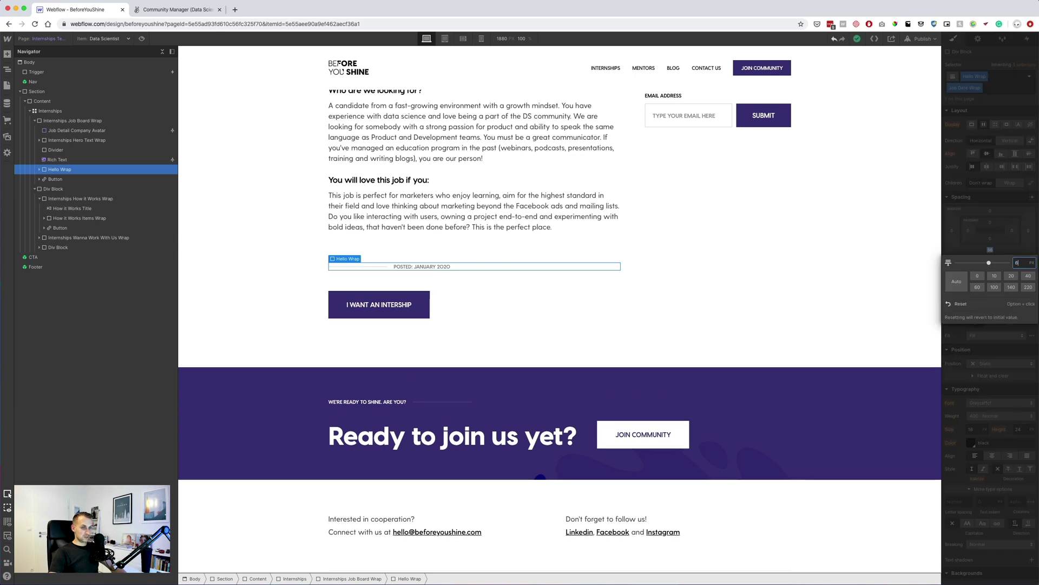
pyautogui.click(592, 283)
pyautogui.click(646, 288)
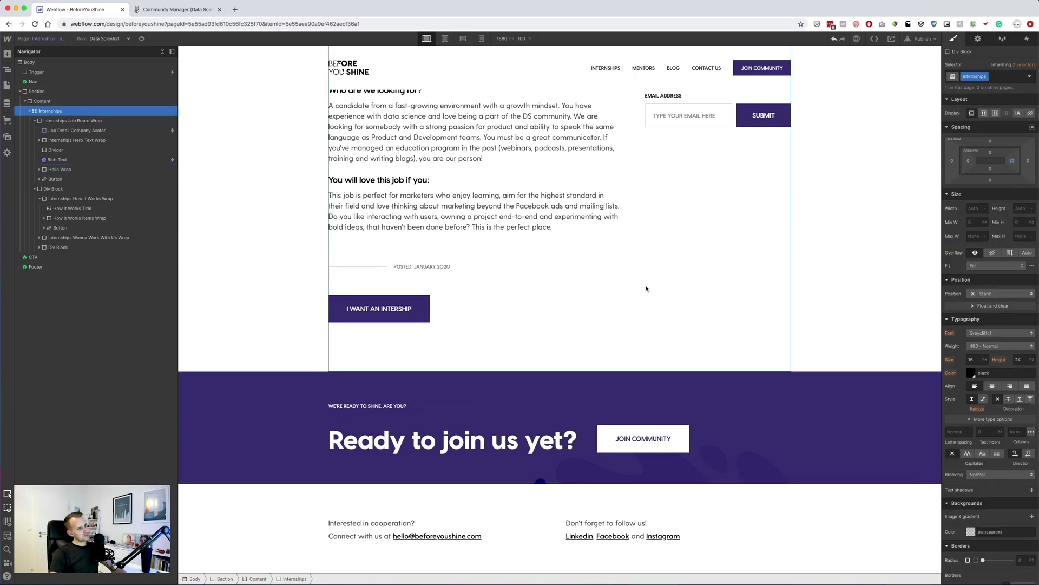
# Step: Add a new combo class named Position Rich Text to the job description's Rich Text element
pyautogui.scroll(5, 646, 288)
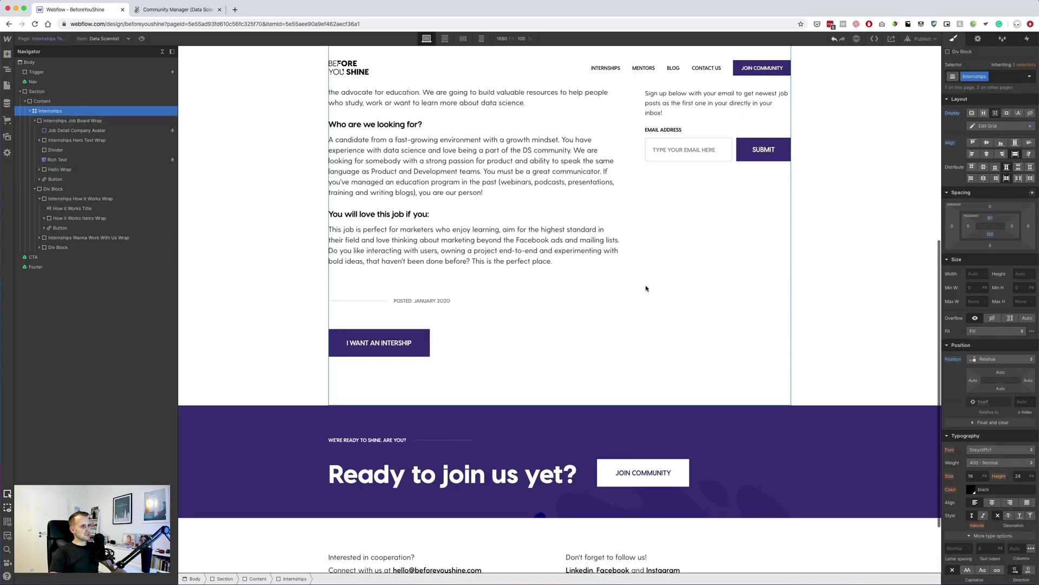
pyautogui.click(385, 304)
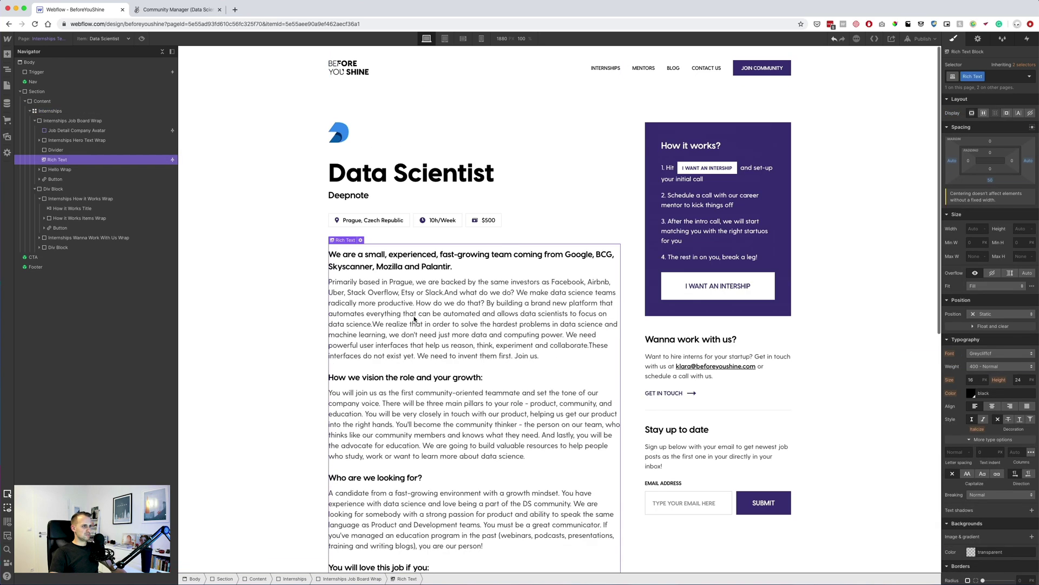
pyautogui.click(997, 76)
pyautogui.write('Positi')
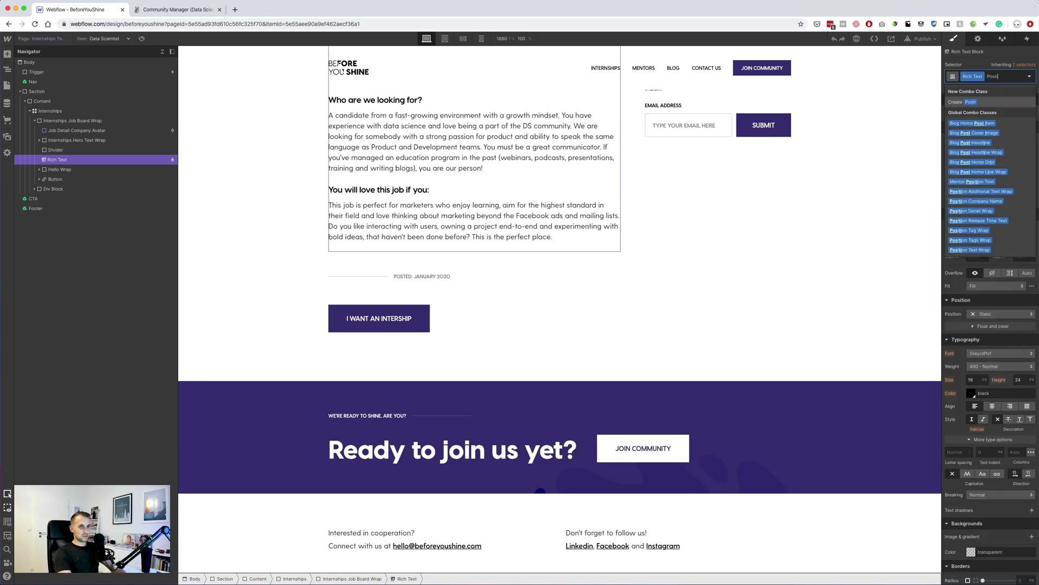
pyautogui.write('on R')
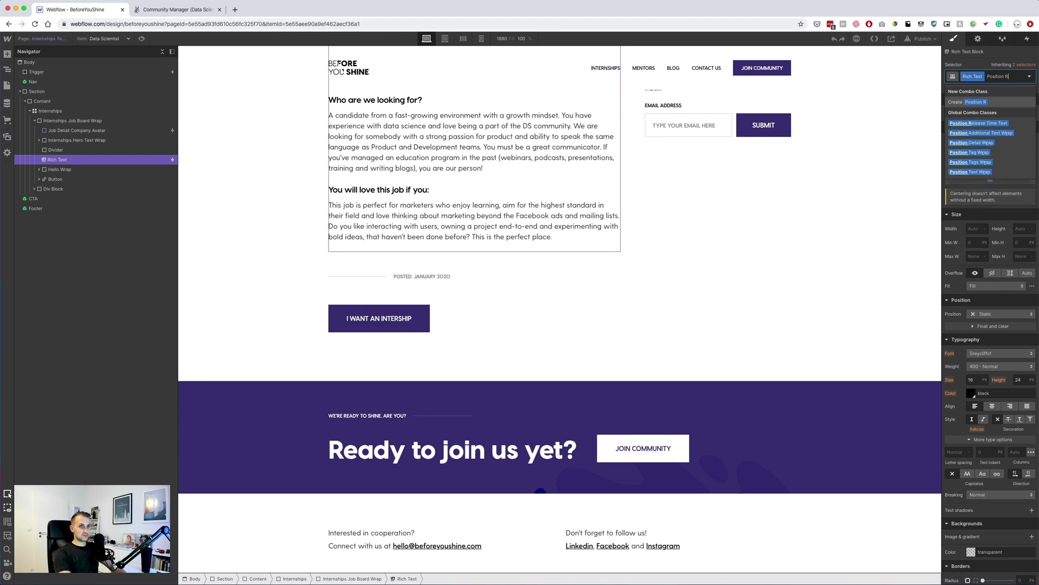
pyautogui.write('ich Text')
pyautogui.press('Return')
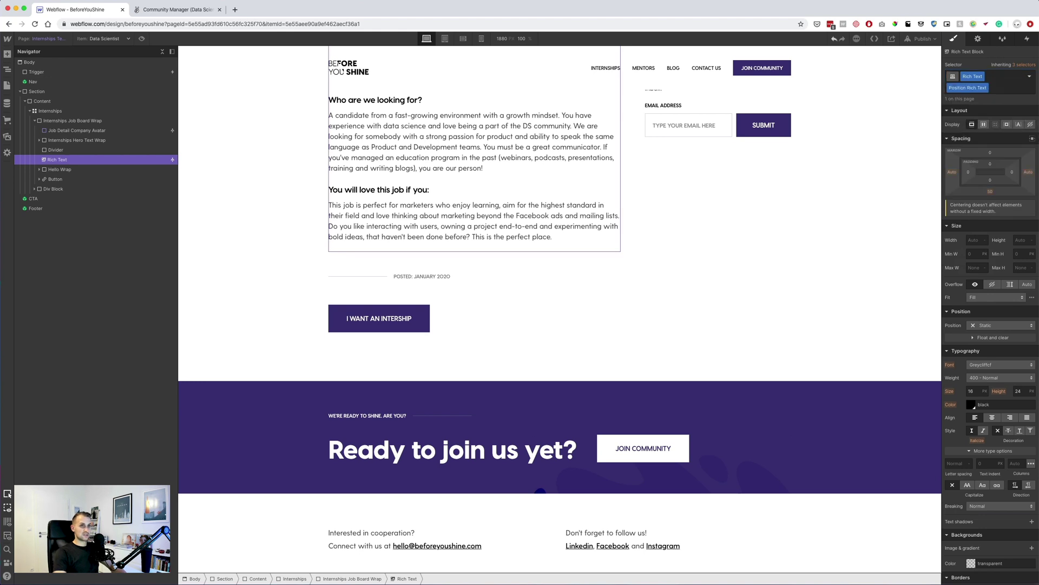
# Step: Reduce the bottom margin of the job description's Rich Text to slightly under 25 px, bringing the posted date closer
pyautogui.click(990, 192)
pyautogui.write('0')
pyautogui.press('Return')
pyautogui.click(599, 324)
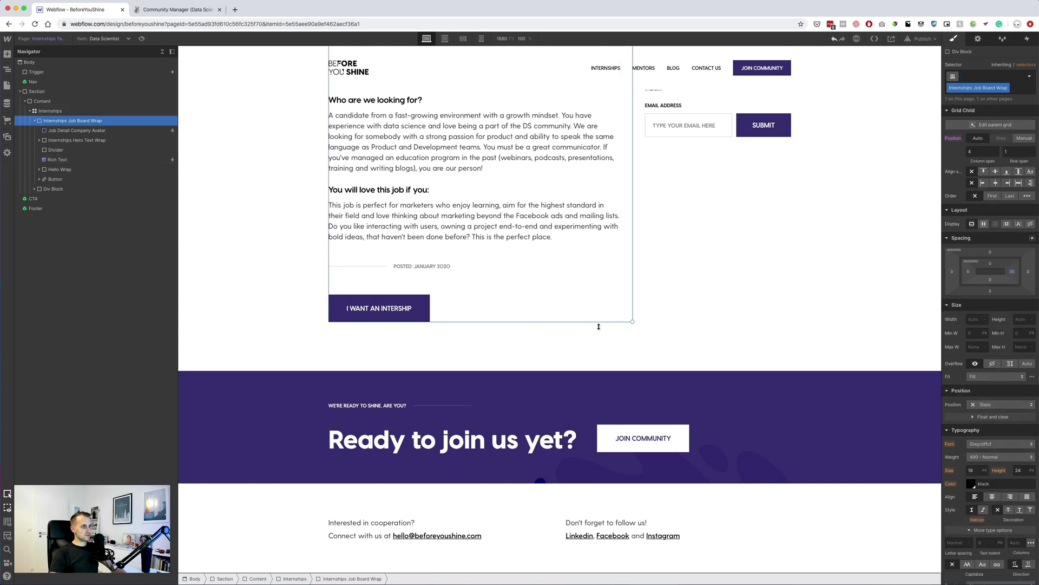
pyautogui.scroll(4, 657, 333)
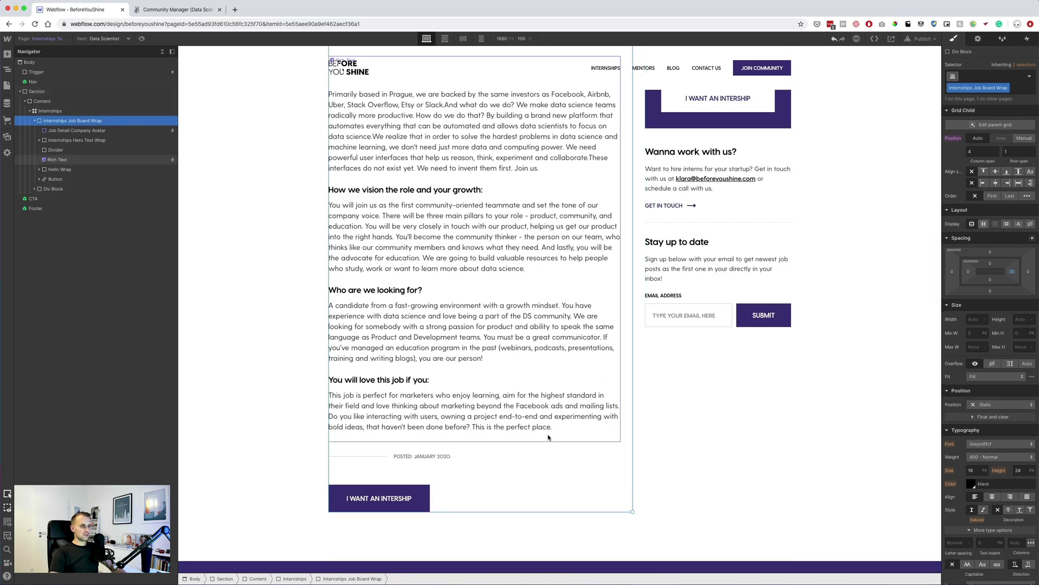
pyautogui.click(574, 429)
pyautogui.moveTo(995, 188); pyautogui.dragTo(995, 184)
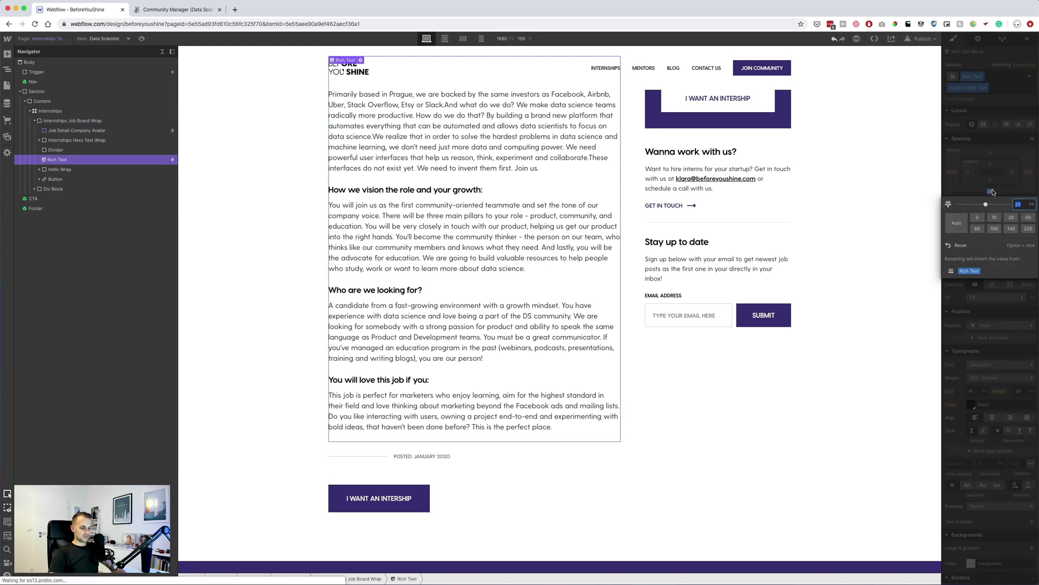
pyautogui.click(639, 390)
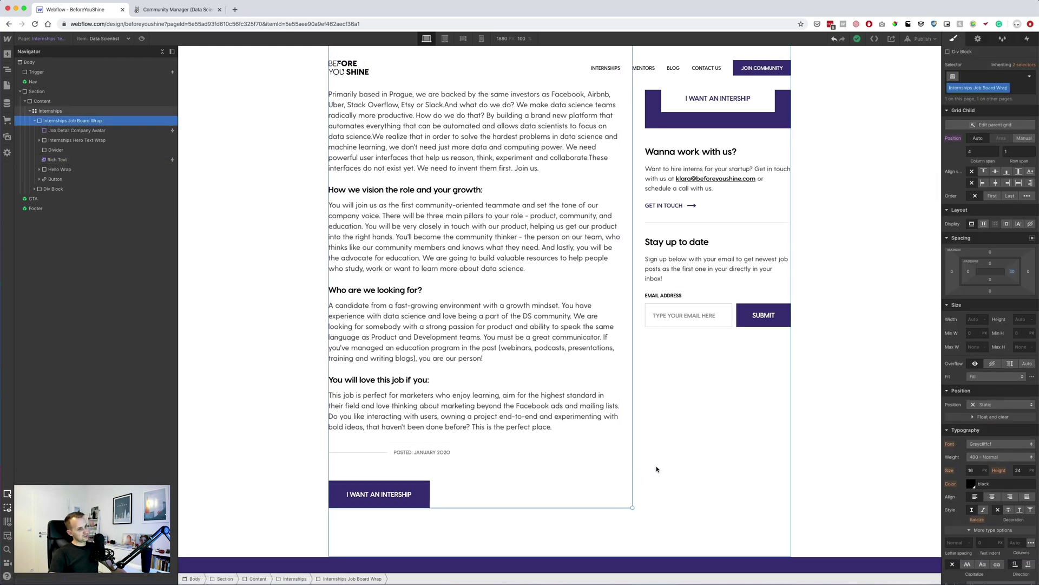
# Step: Check the link settings of the button below the posted date
pyautogui.click(379, 494)
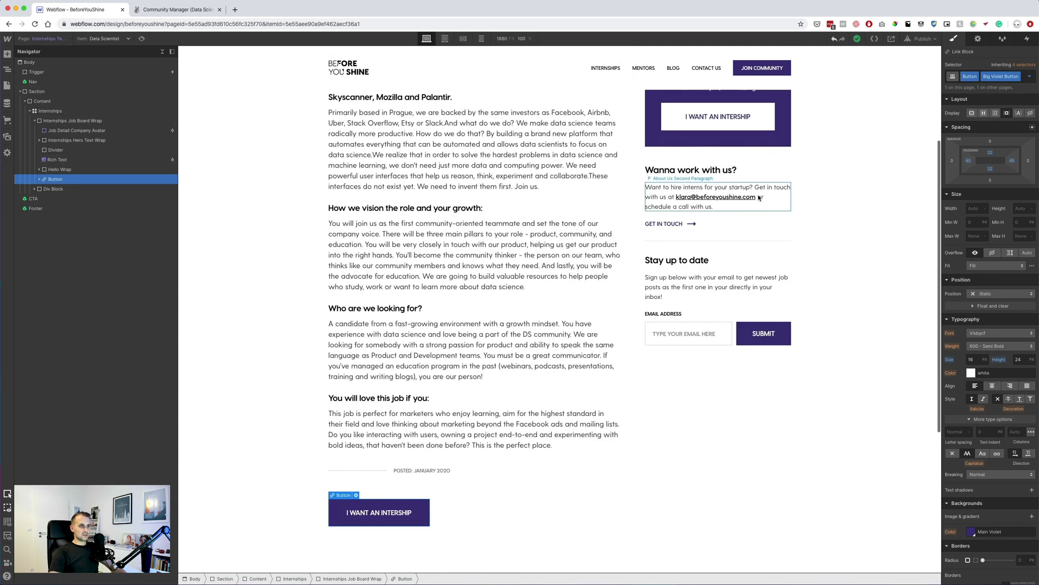
pyautogui.click(978, 39)
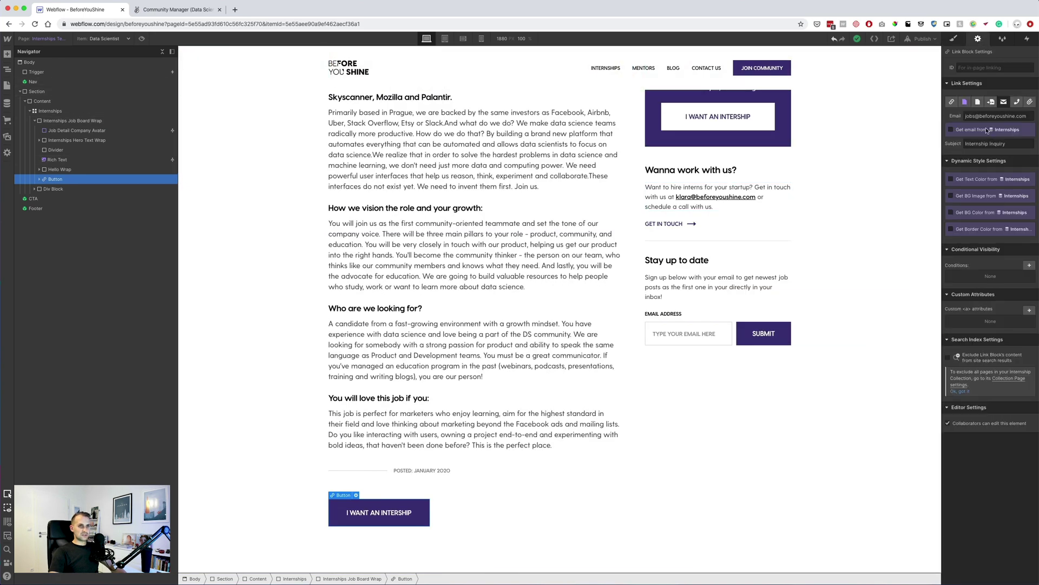
pyautogui.click(954, 39)
# Step: Give the job description's Rich Text a top margin slightly under 40 px to separate it from the divider
pyautogui.scroll(3, 465, 379)
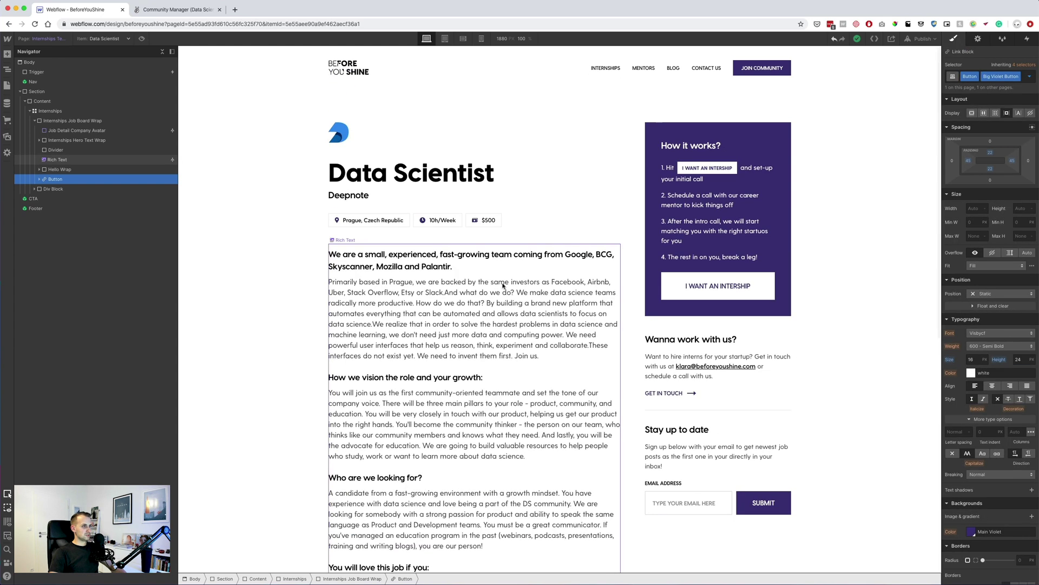
pyautogui.click(525, 243)
pyautogui.click(60, 160)
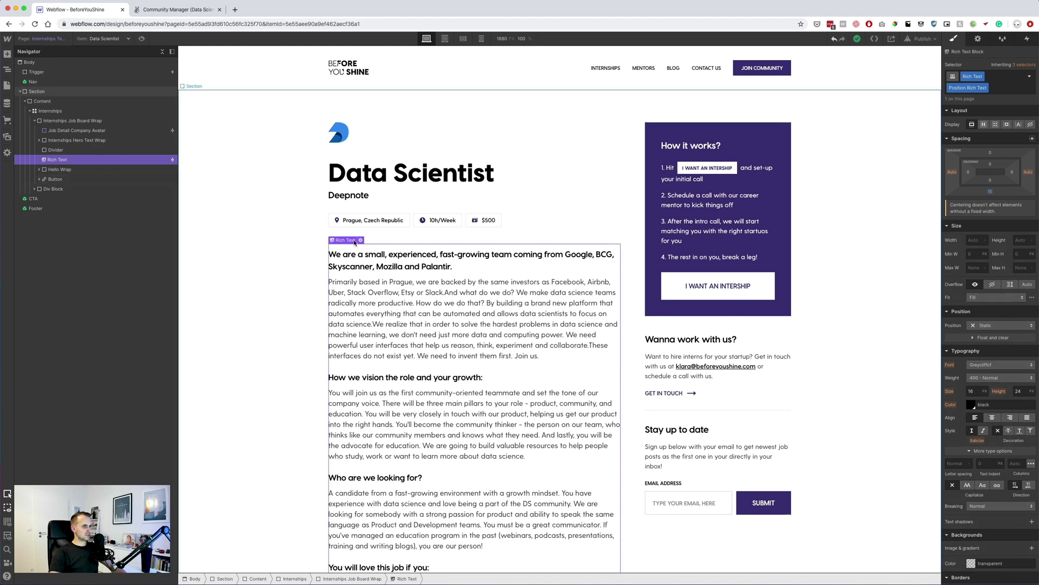
pyautogui.click(991, 154)
pyautogui.press('Return')
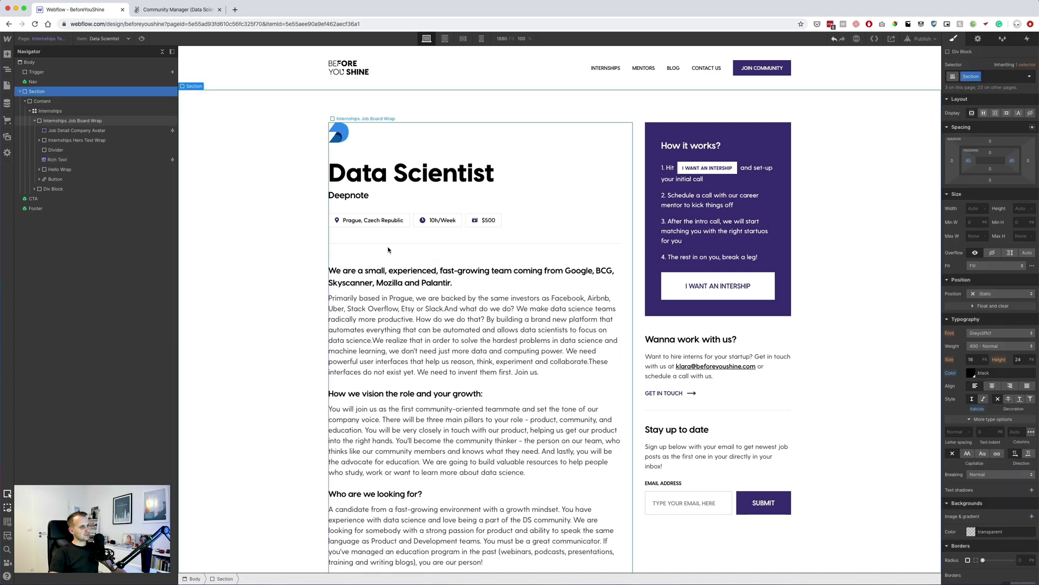
pyautogui.click(392, 243)
pyautogui.click(403, 274)
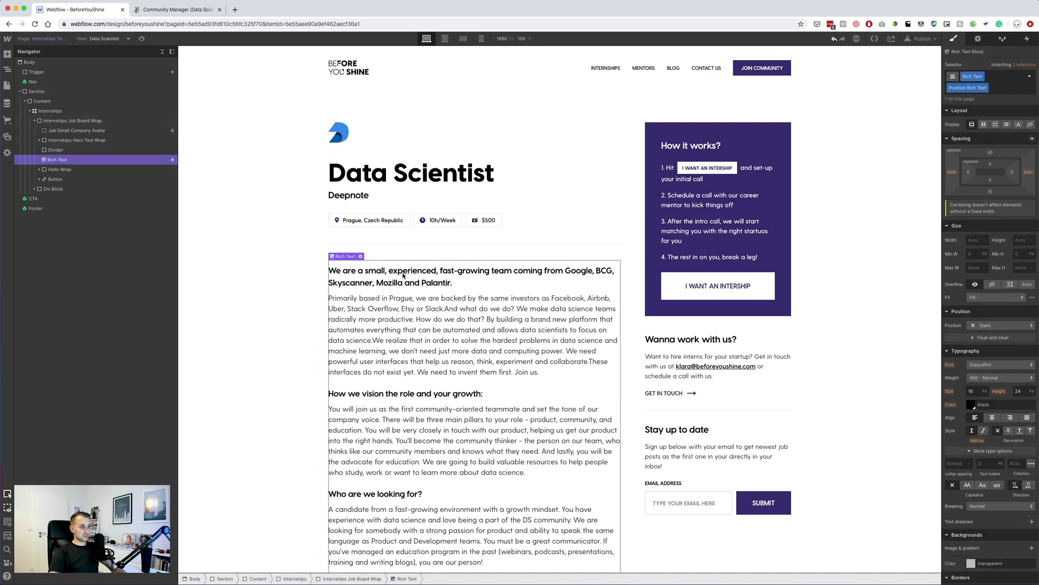
pyautogui.click(991, 152)
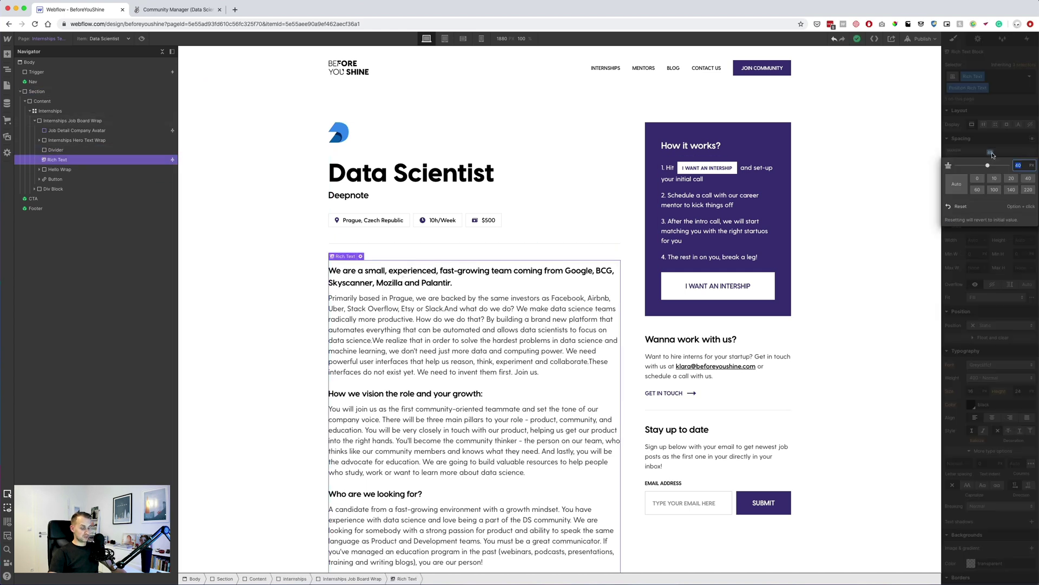
pyautogui.press('Return')
pyautogui.click(627, 282)
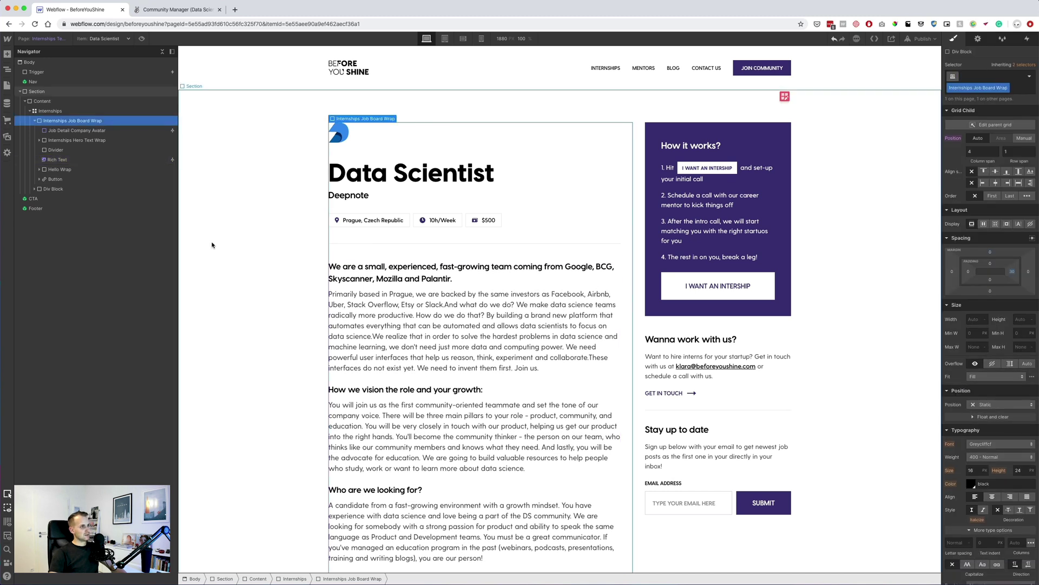
pyautogui.click(227, 254)
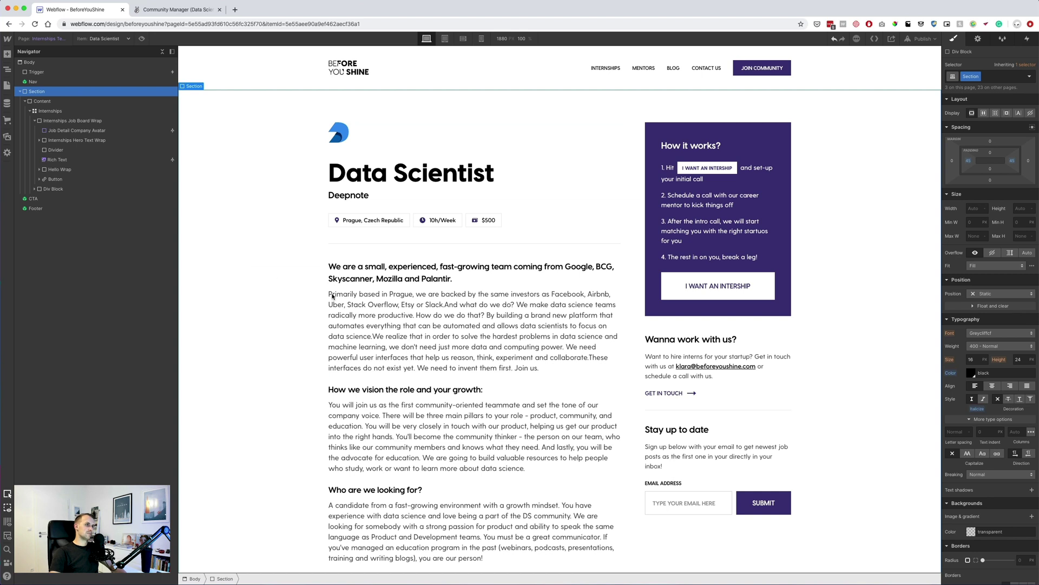
# Step: Switch to Sketch and review the Job Board - Post artboard from the job header down to the footer
pyautogui.press('super+Tab')
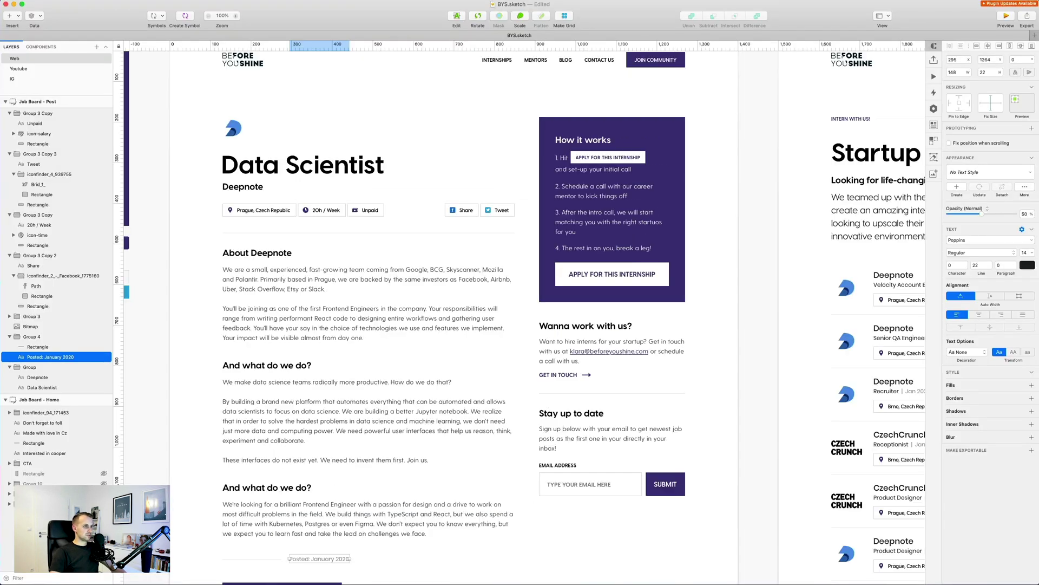
pyautogui.click(155, 309)
pyautogui.scroll(-10, 174, 216)
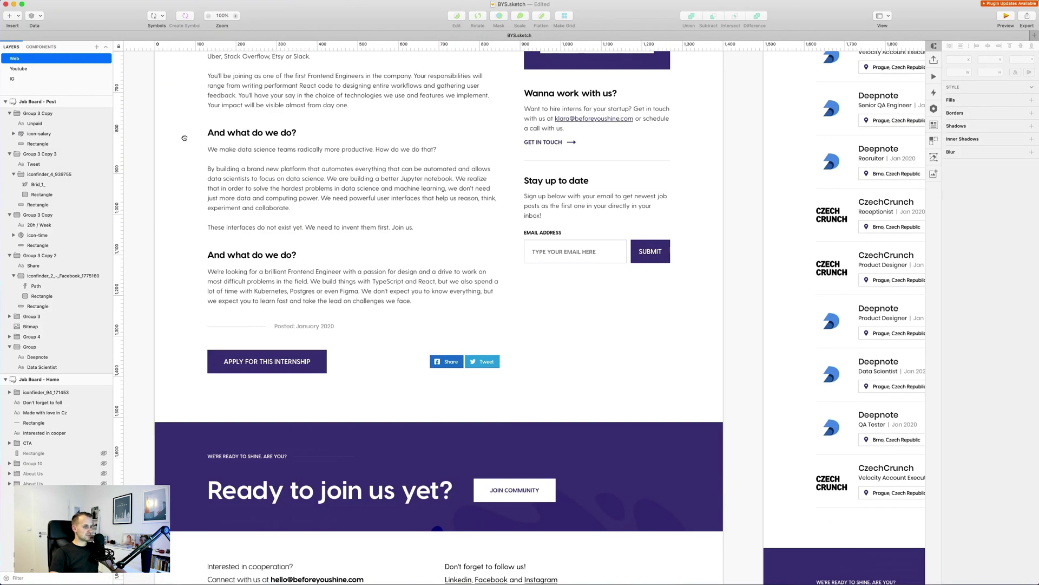
pyautogui.scroll(8, 184, 138)
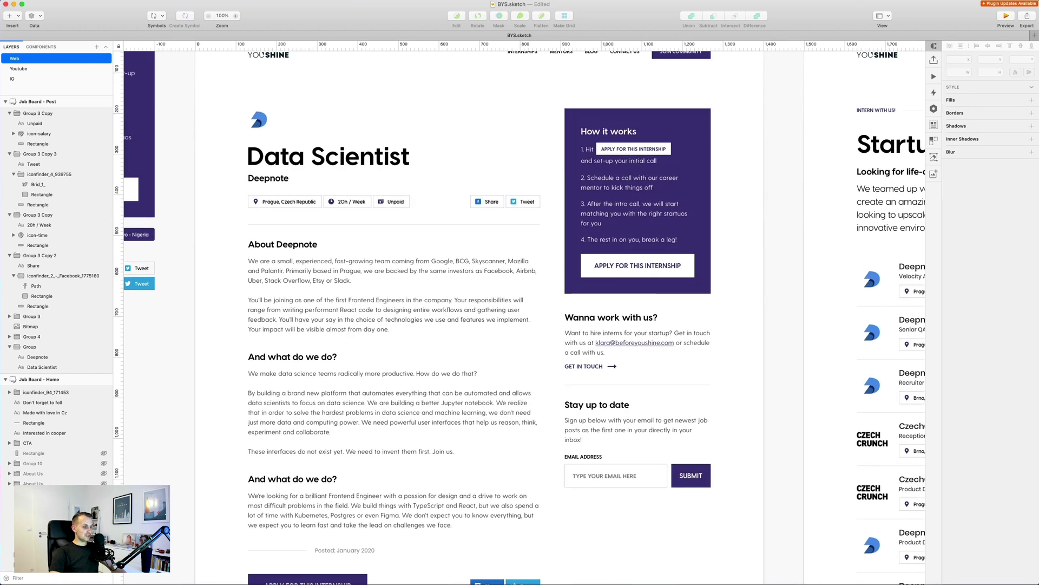